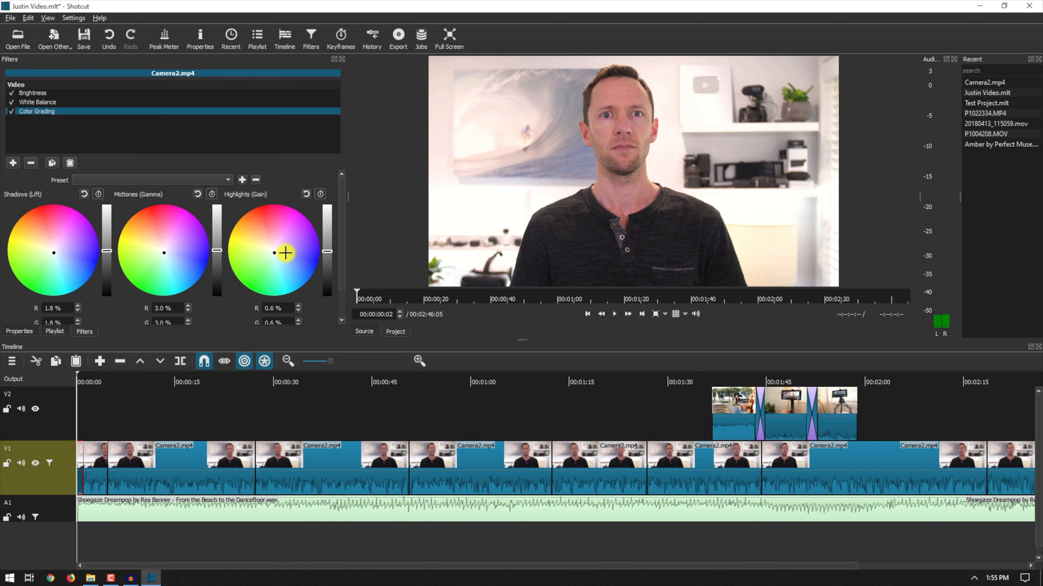
# Step: Adjust the shadows (lift) tint of the Color Grading filter on the Camera2.mp4 clip
pyautogui.click(51, 254)
pyautogui.moveTo(51, 254)
pyautogui.mouseDown()
pyautogui.moveTo(65, 231)
pyautogui.moveTo(51, 249)
pyautogui.mouseUp()
pyautogui.moveTo(52, 249); pyautogui.dragTo(51, 252)
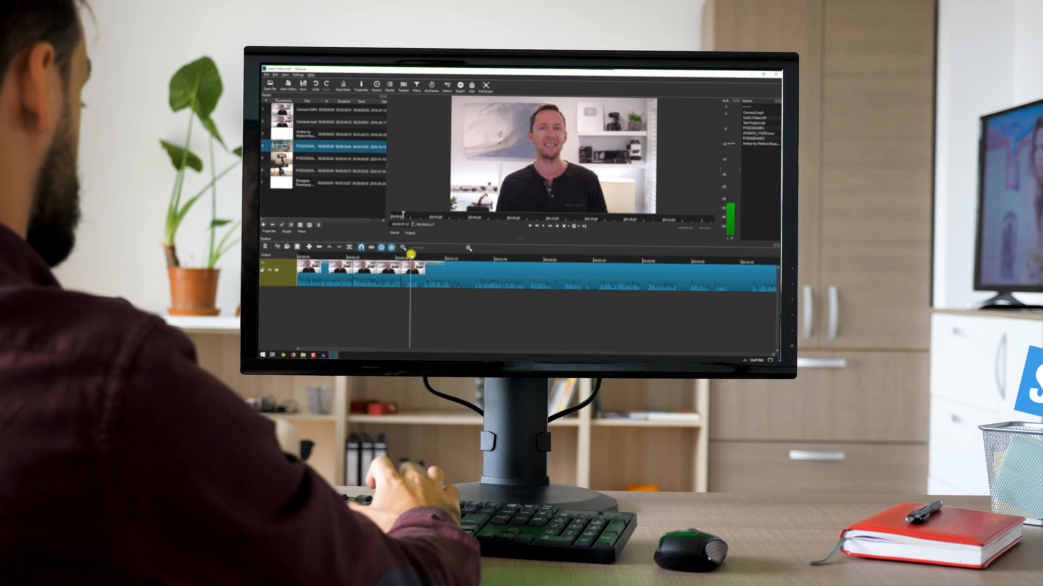
# Step: Split the V1 footage further along the timeline and delete the section just before the new cut
pyautogui.moveTo(418, 256); pyautogui.dragTo(478, 259)
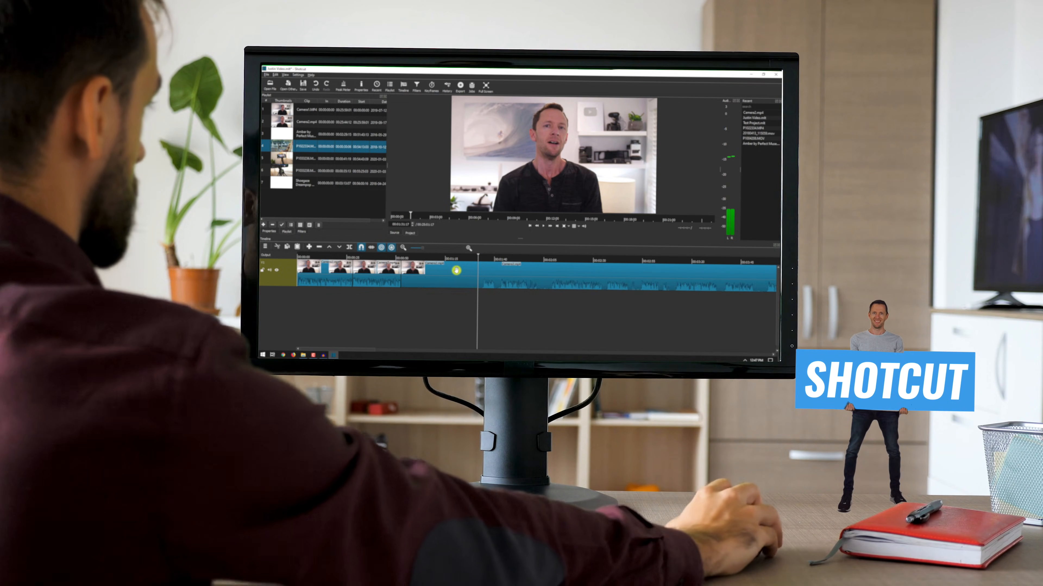
pyautogui.press('s')
pyautogui.click(452, 270)
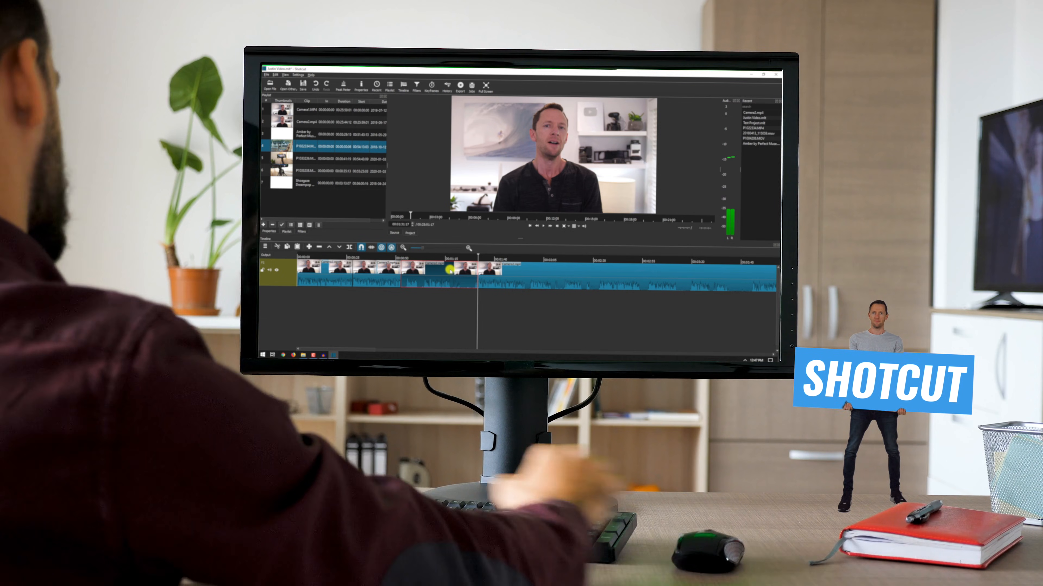
pyautogui.press('Delete')
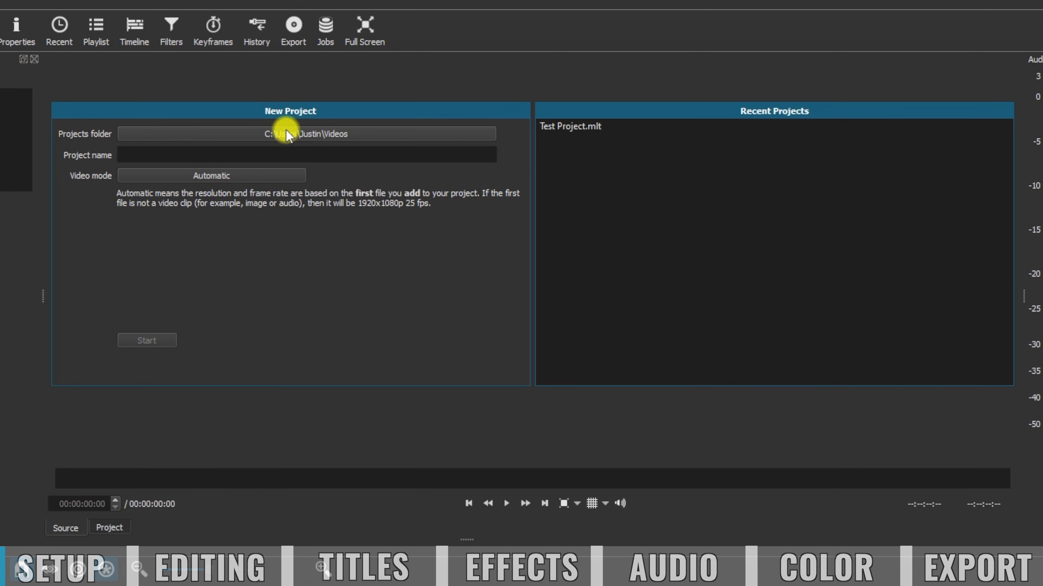
# Step: Create a project named Justin Video with the video mode set to Automatic
pyautogui.click(286, 155)
pyautogui.write('Justin Video')
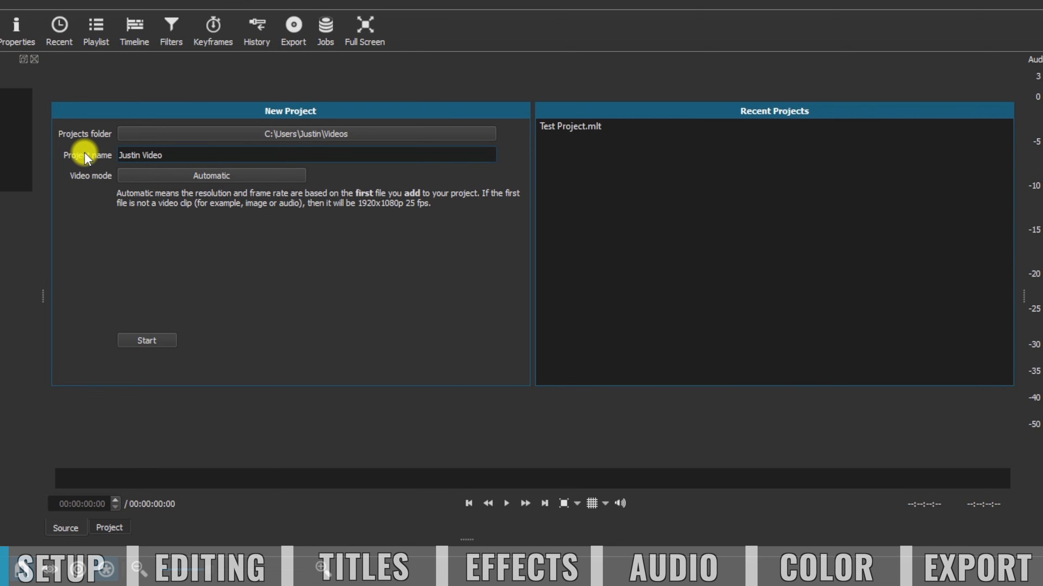
pyautogui.click(196, 175)
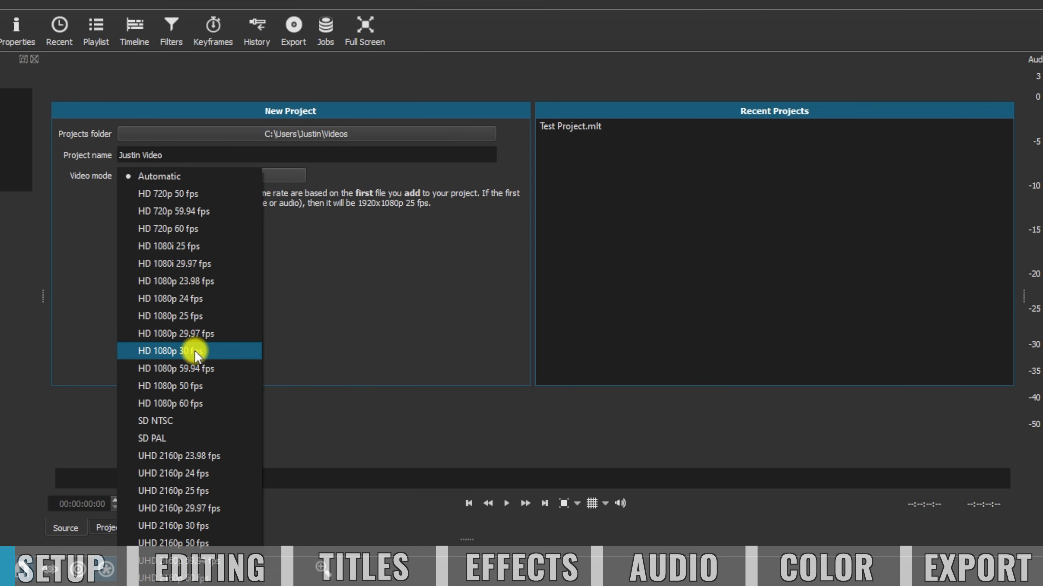
pyautogui.click(206, 351)
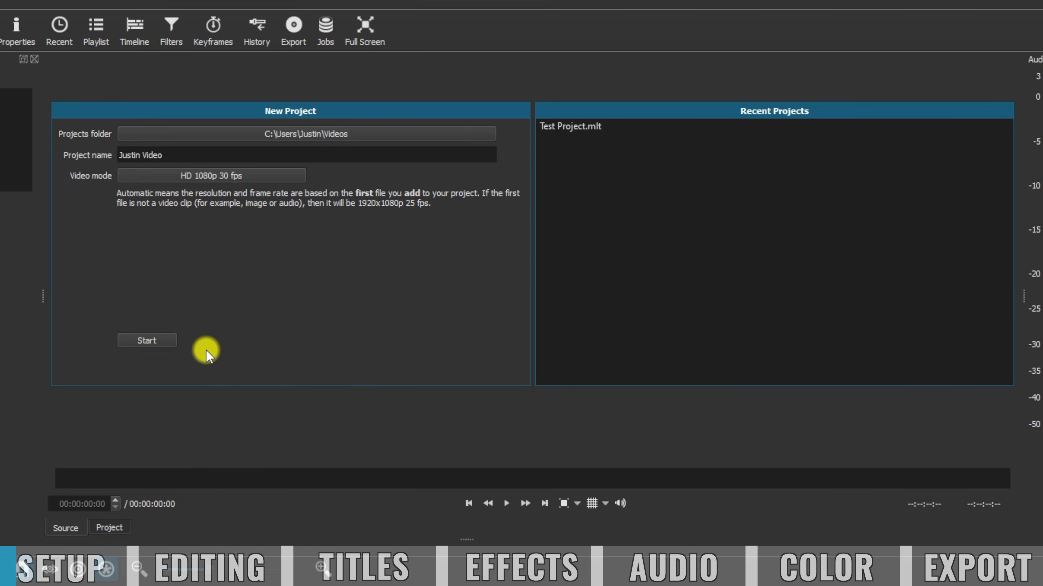
pyautogui.click(174, 172)
pyautogui.click(175, 172)
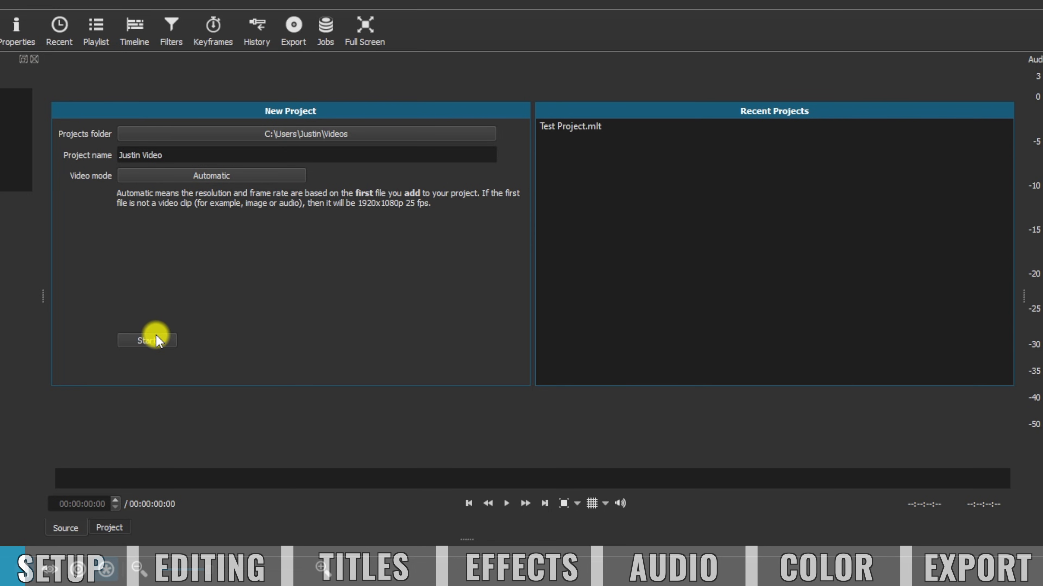
pyautogui.click(163, 344)
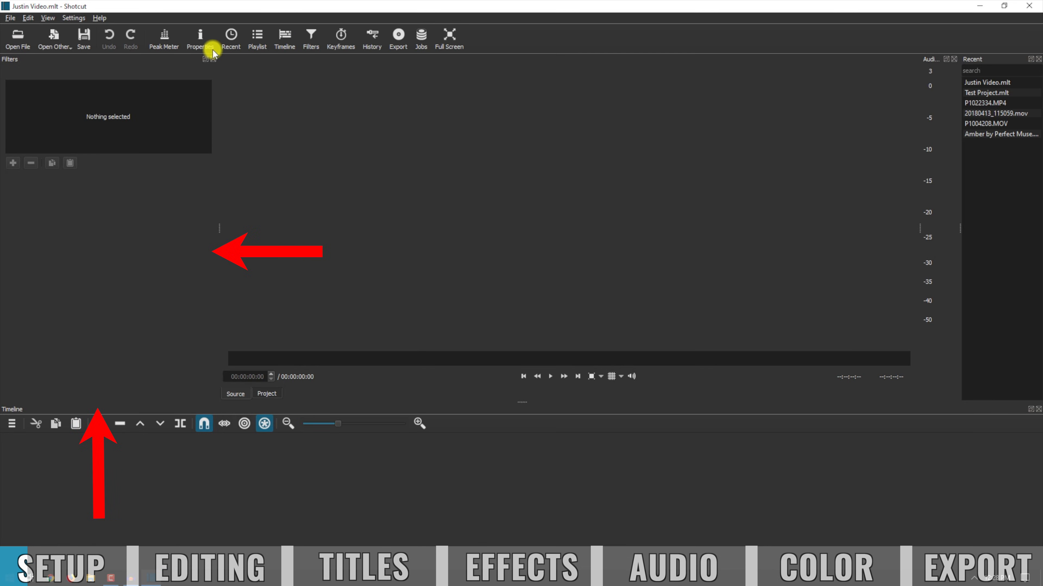
# Step: Add the Playlist and Properties views to the workspace, and enlarge the timeline and the properties area
pyautogui.click(254, 39)
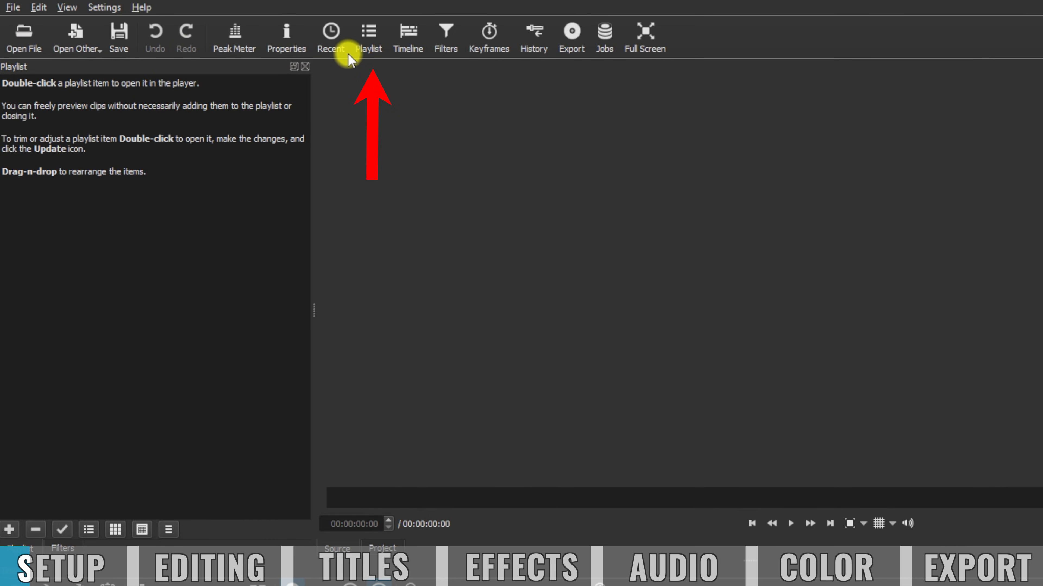
pyautogui.click(287, 26)
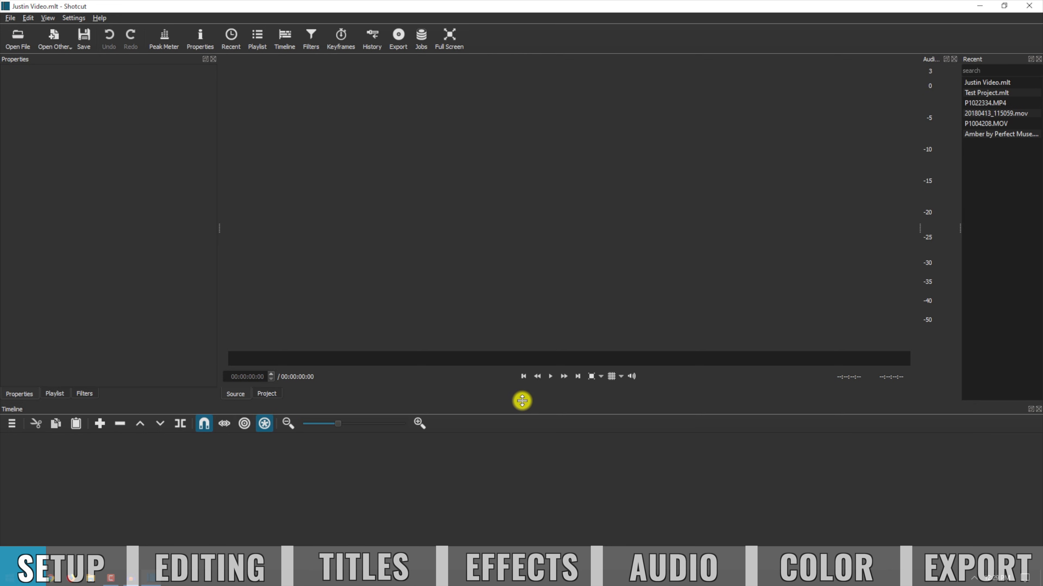
pyautogui.moveTo(522, 401); pyautogui.dragTo(518, 338)
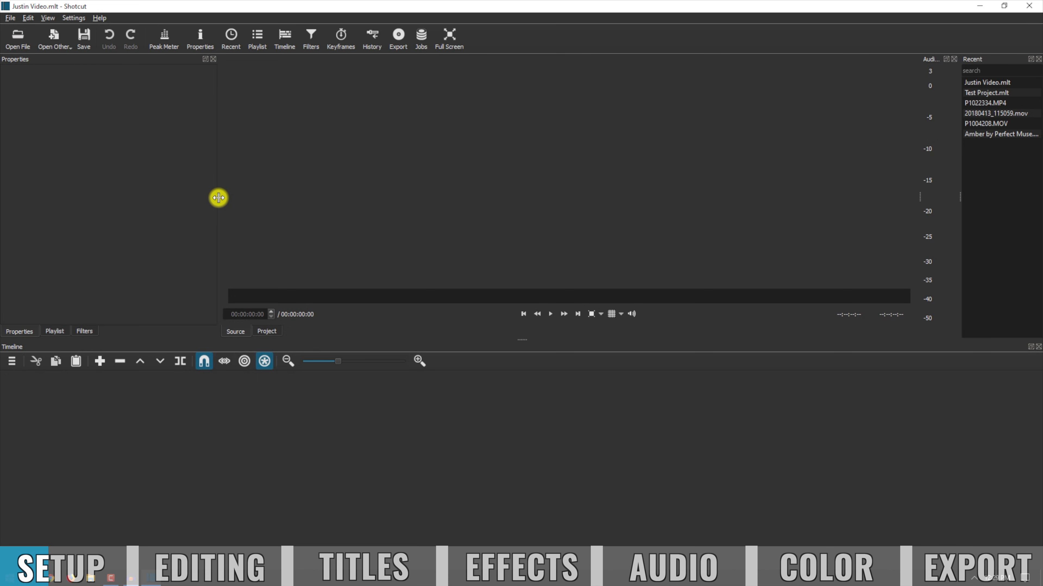
pyautogui.moveTo(185, 195); pyautogui.dragTo(253, 204)
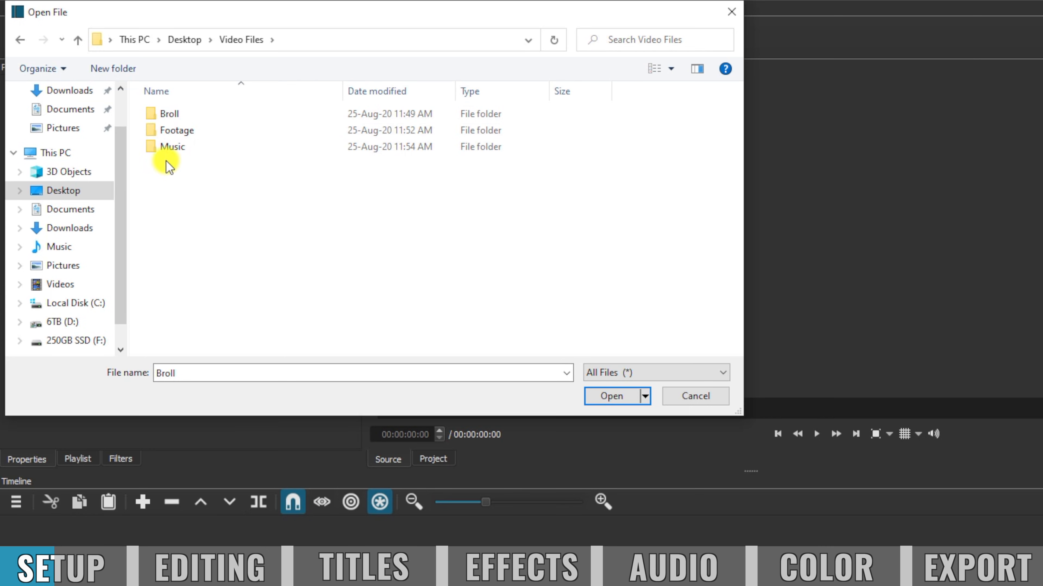
# Step: Open Camera2.mp4 from the Footage folder and place it at the start of the empty timeline
pyautogui.doubleClick(177, 131)
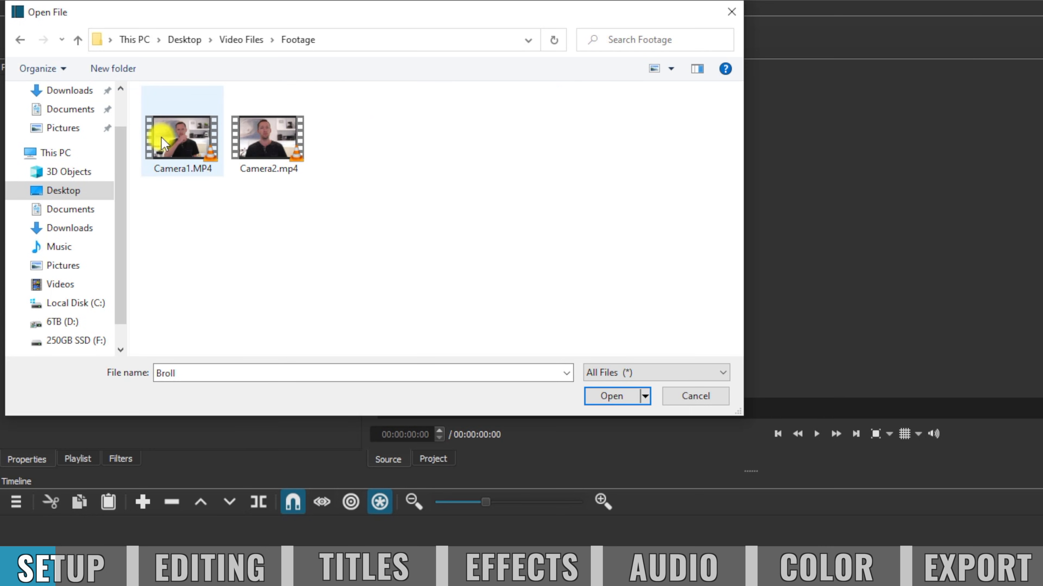
pyautogui.click(242, 171)
pyautogui.click(628, 396)
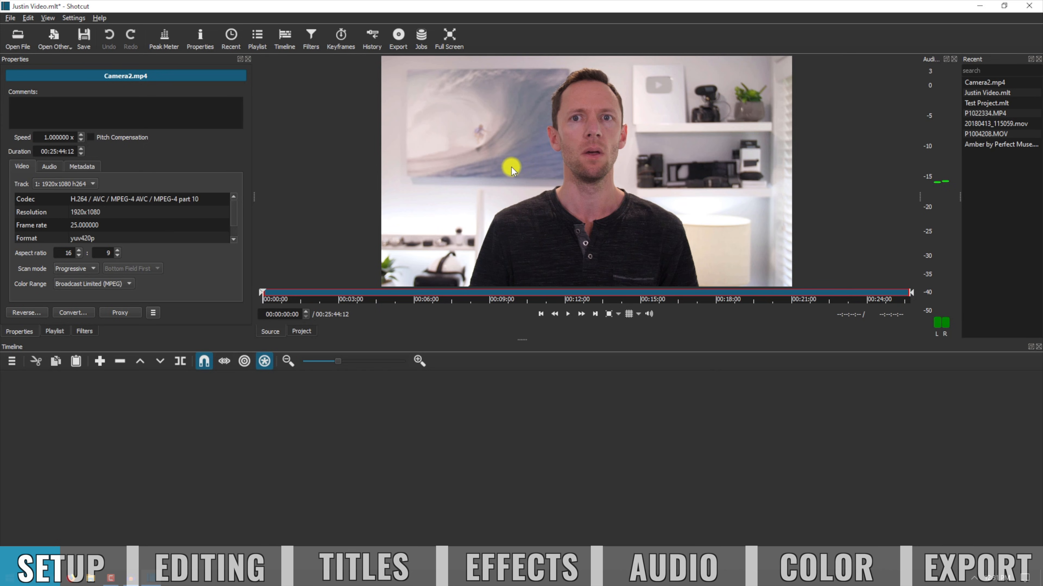
pyautogui.moveTo(520, 182); pyautogui.dragTo(181, 452)
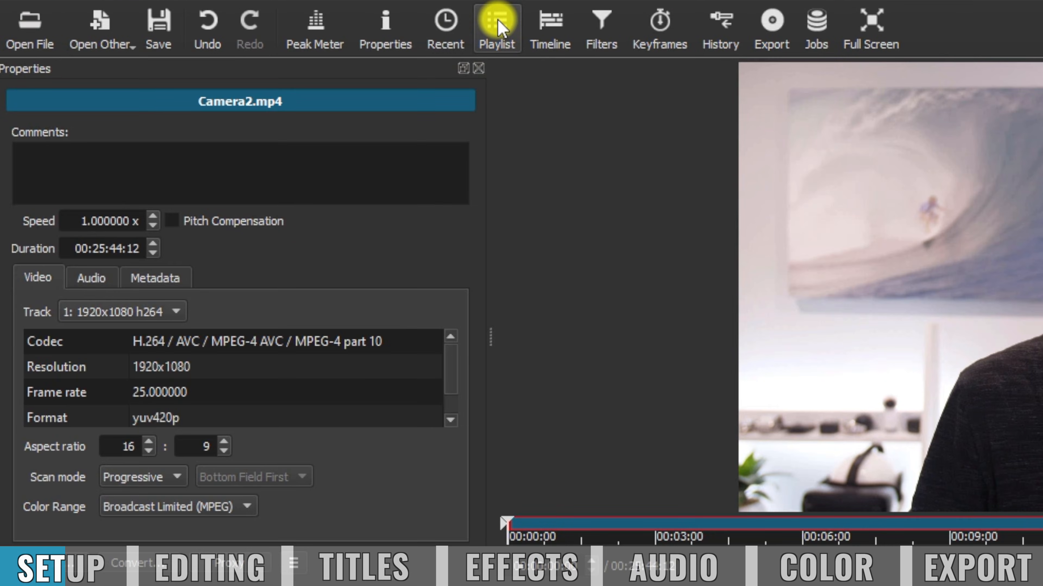
# Step: Add the contents of the Footage, Music and Broll folders from Video Files to the project playlist
pyautogui.click(498, 26)
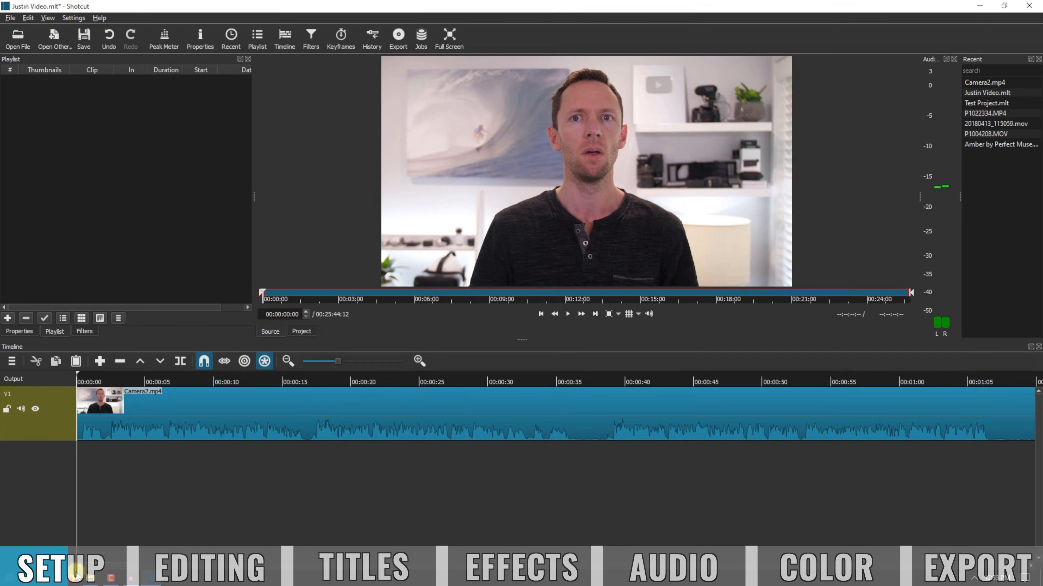
pyautogui.click(91, 579)
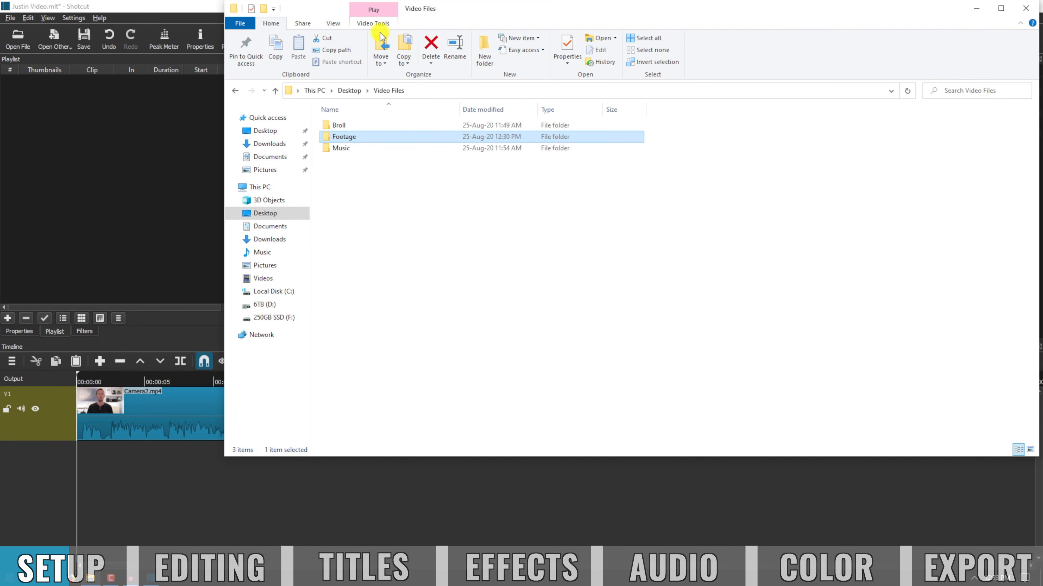
pyautogui.moveTo(326, 141); pyautogui.dragTo(102, 134)
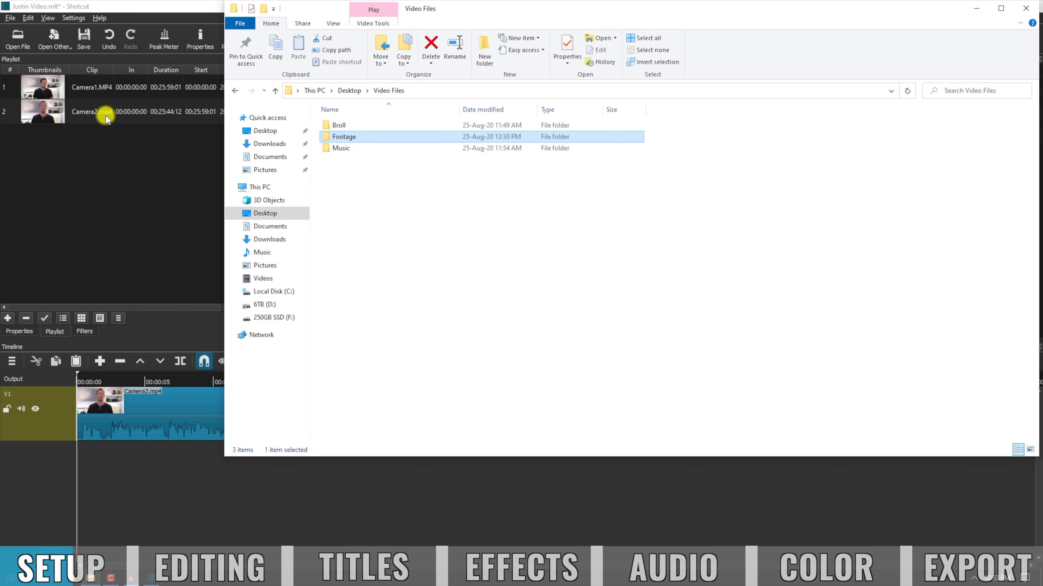
pyautogui.moveTo(369, 148); pyautogui.dragTo(156, 187)
pyautogui.moveTo(338, 124); pyautogui.dragTo(122, 235)
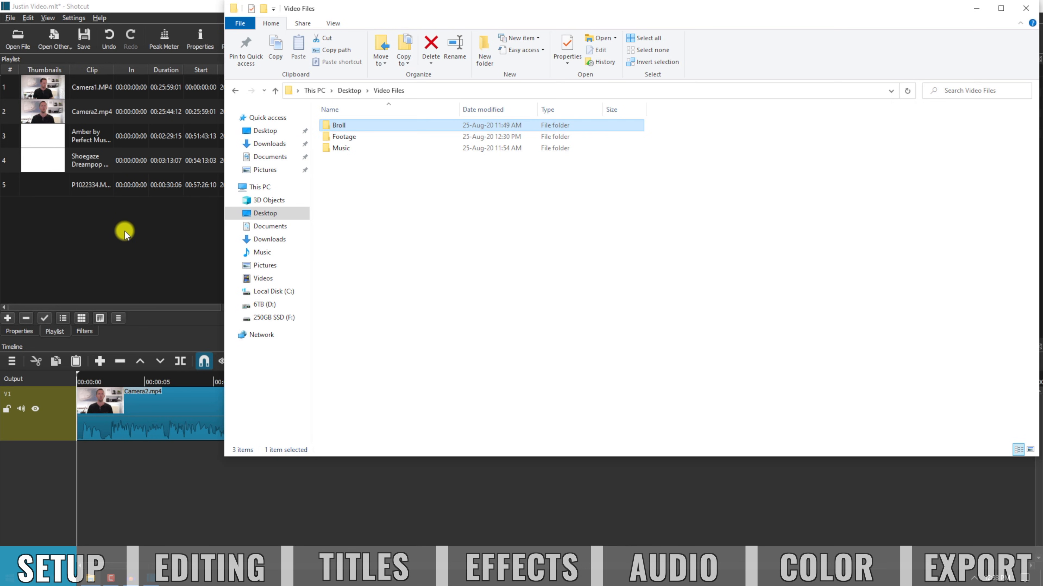
pyautogui.click(328, 204)
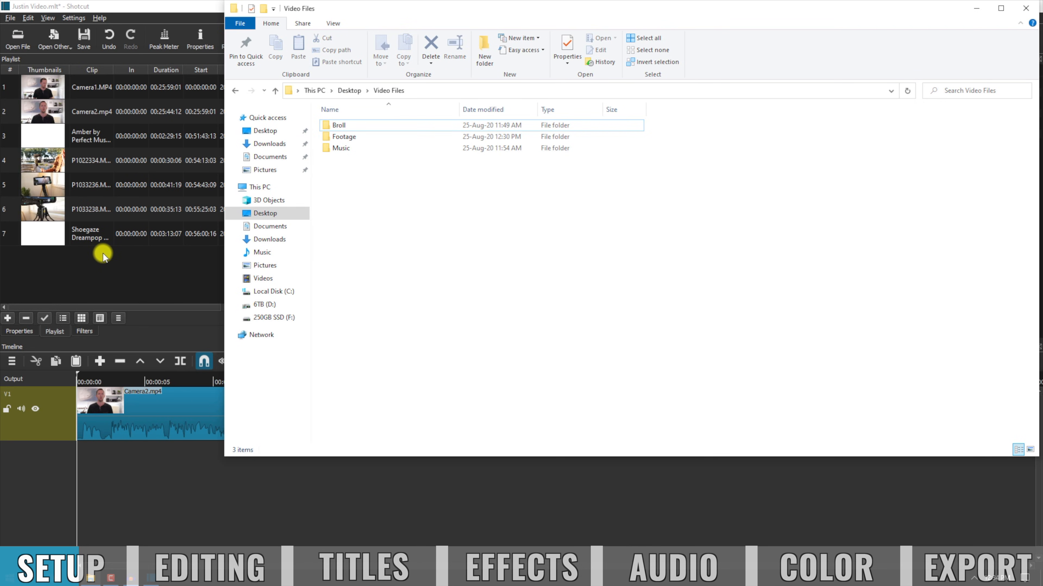
pyautogui.click(102, 274)
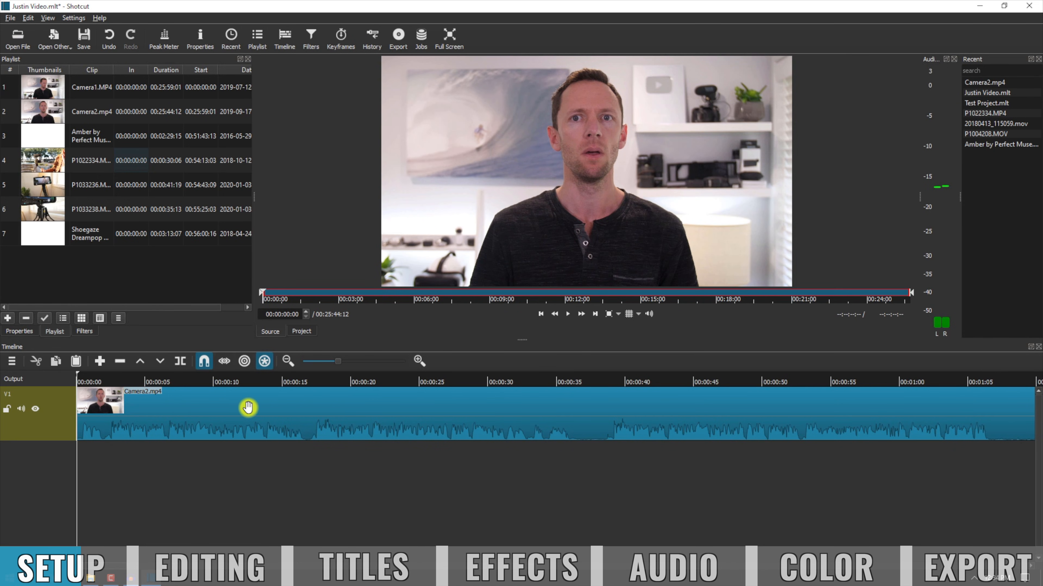
# Step: Delete the Camera2.mp4 clip from the timeline and place Camera2.mp4 from the playlist at the start of V1
pyautogui.click(210, 420)
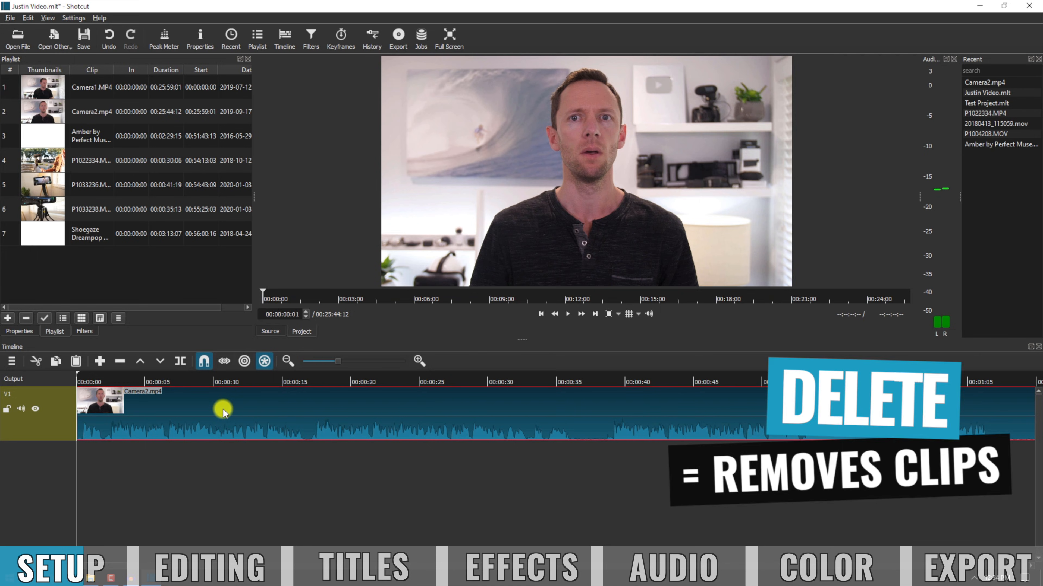
pyautogui.press('Delete')
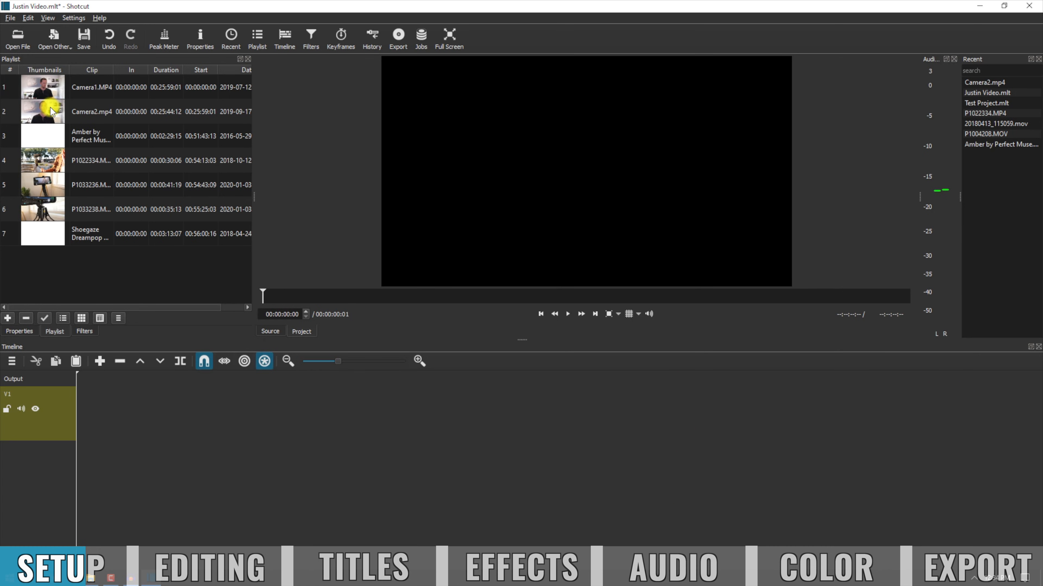
pyautogui.click(33, 116)
pyautogui.moveTo(40, 113); pyautogui.dragTo(74, 413)
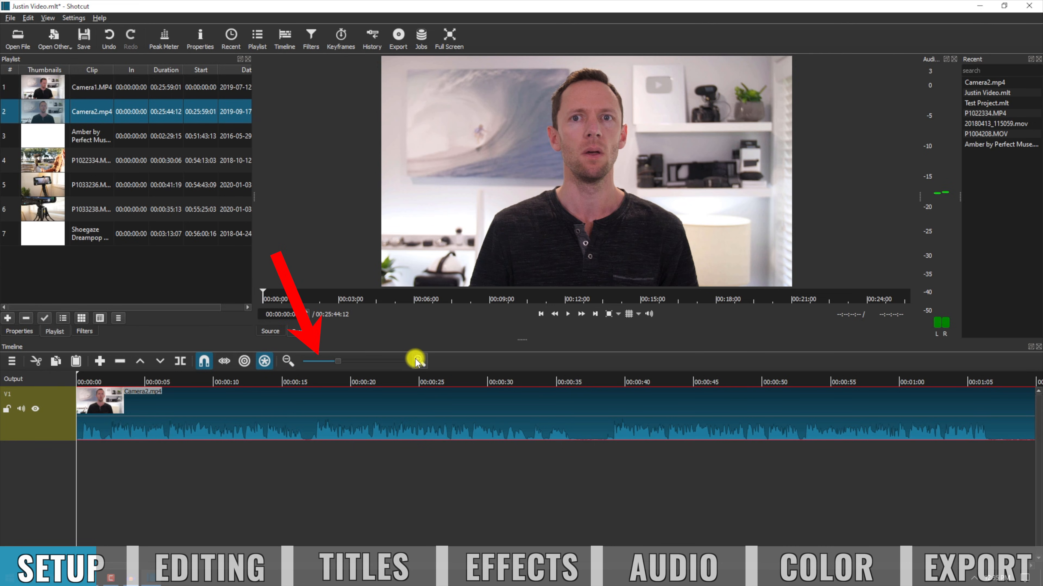
# Step: Fit the whole Camera2.mp4 clip in the timeline and preview it by playing and scrubbing through the footage
pyautogui.click(323, 361)
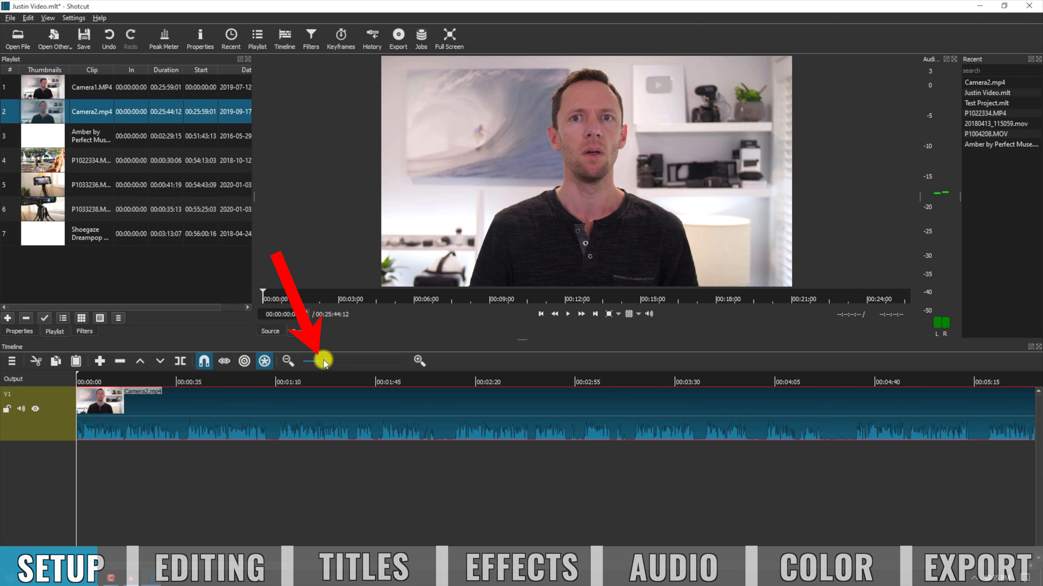
pyautogui.moveTo(321, 363); pyautogui.dragTo(316, 364)
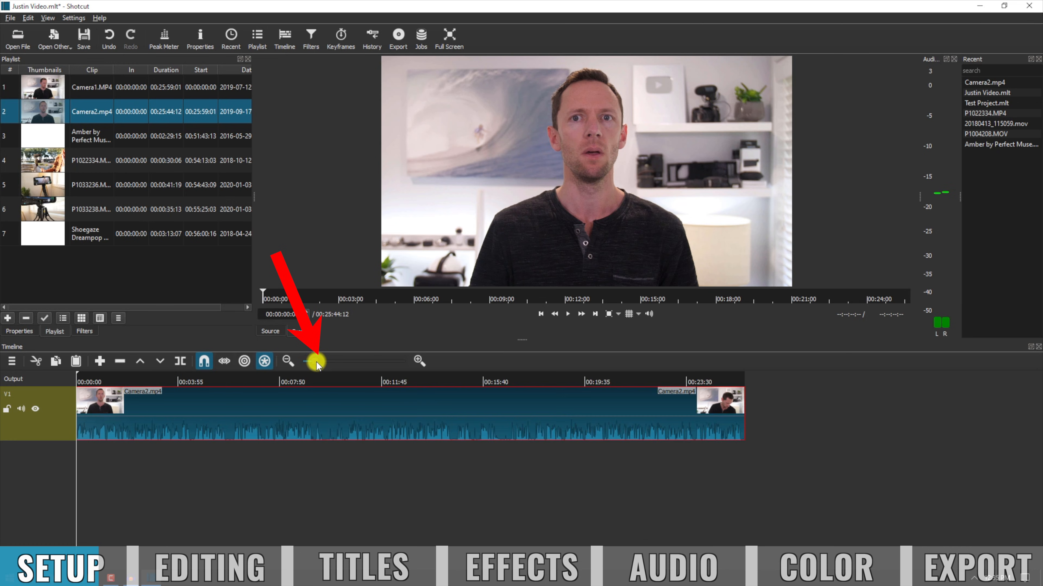
pyautogui.moveTo(281, 405); pyautogui.dragTo(328, 409)
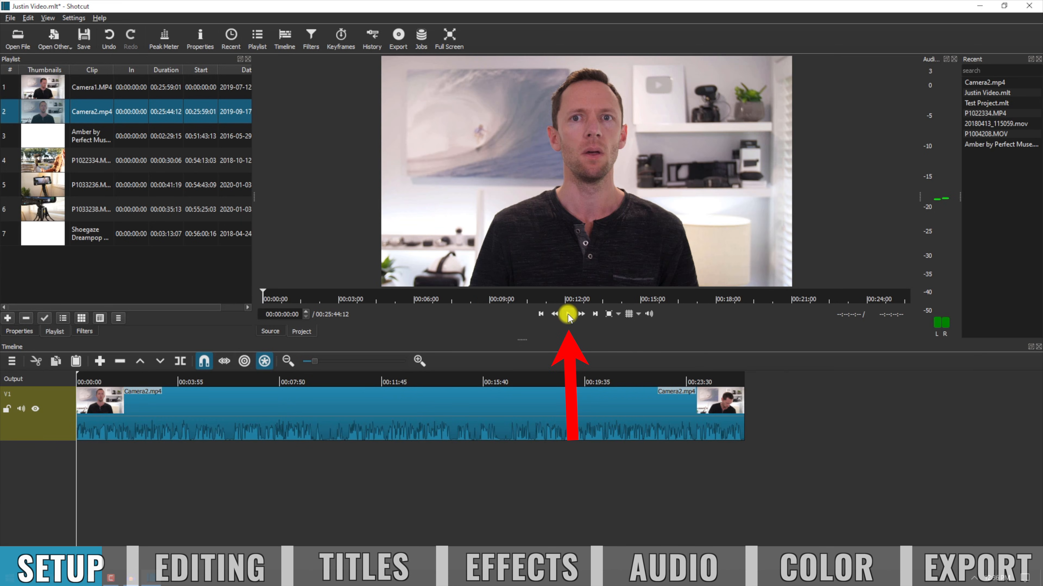
pyautogui.click(568, 315)
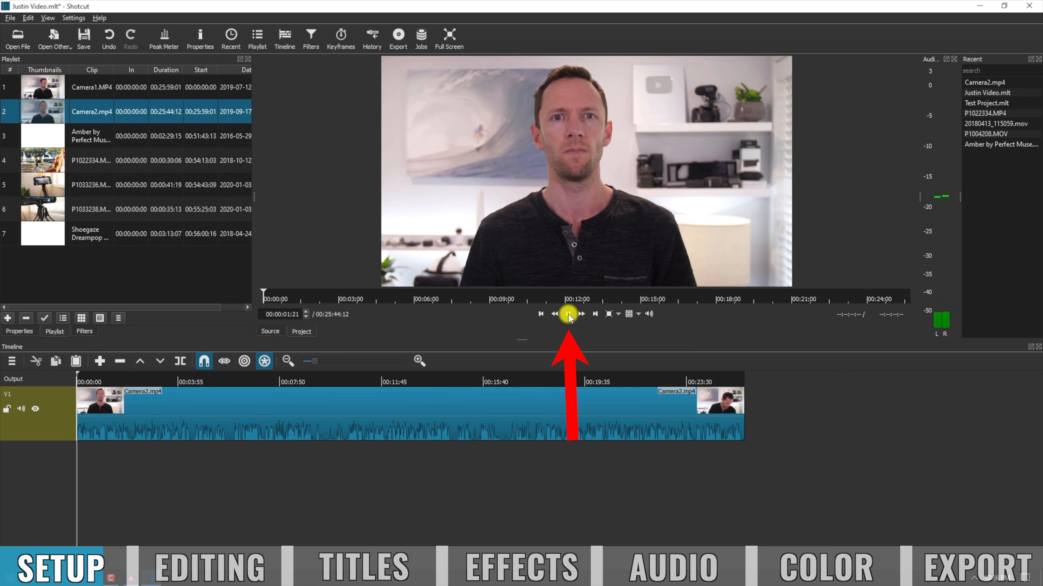
pyautogui.click(568, 316)
pyautogui.moveTo(175, 372); pyautogui.dragTo(265, 375)
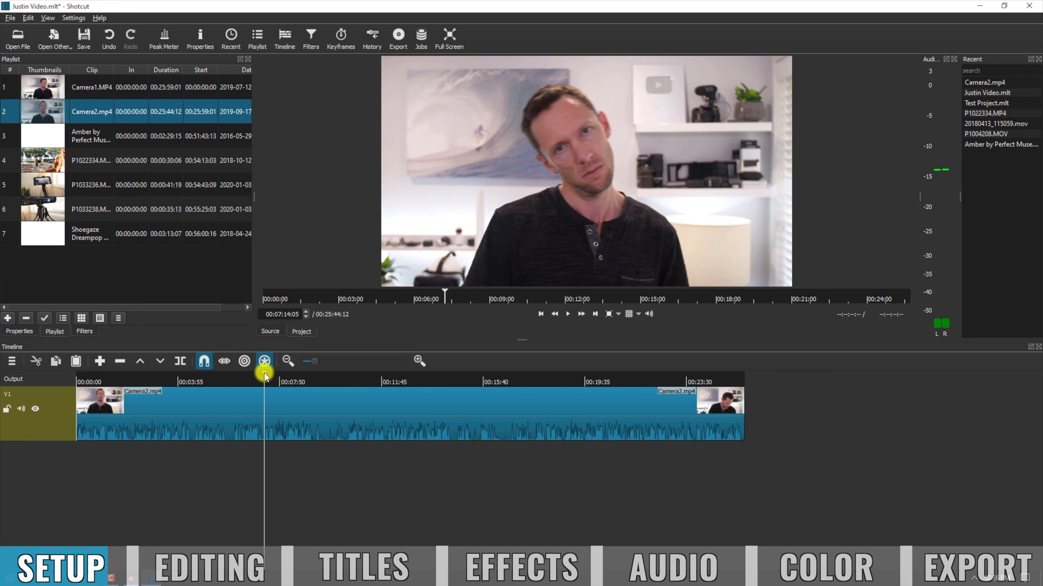
# Step: Try placing the P1022334.MP4 clip at the start of V1 over Camera2.mp4, and undo the placement
pyautogui.click(44, 163)
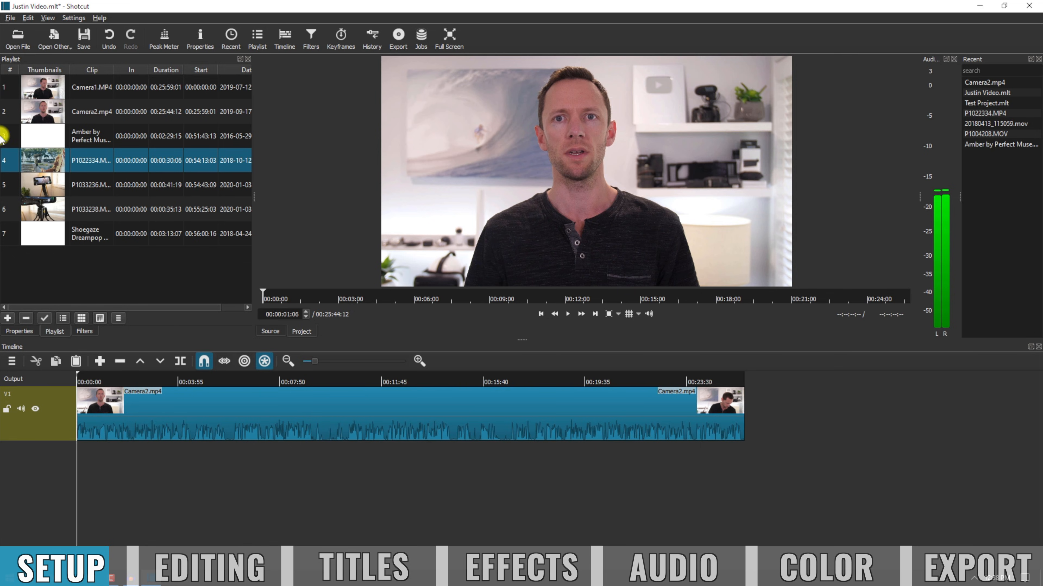
pyautogui.moveTo(39, 162); pyautogui.dragTo(139, 410)
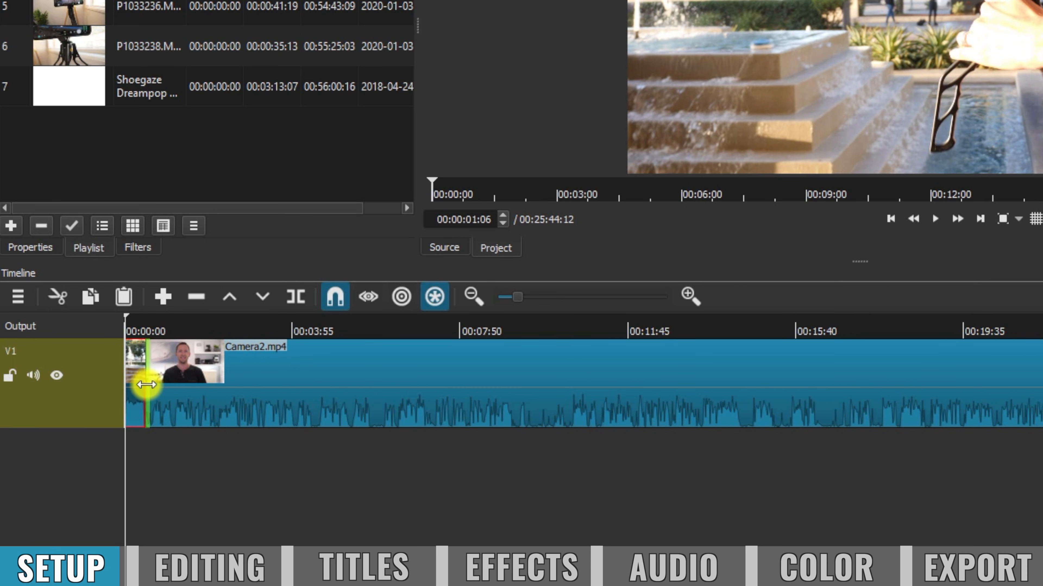
pyautogui.hotkey('ctrl', 'z')
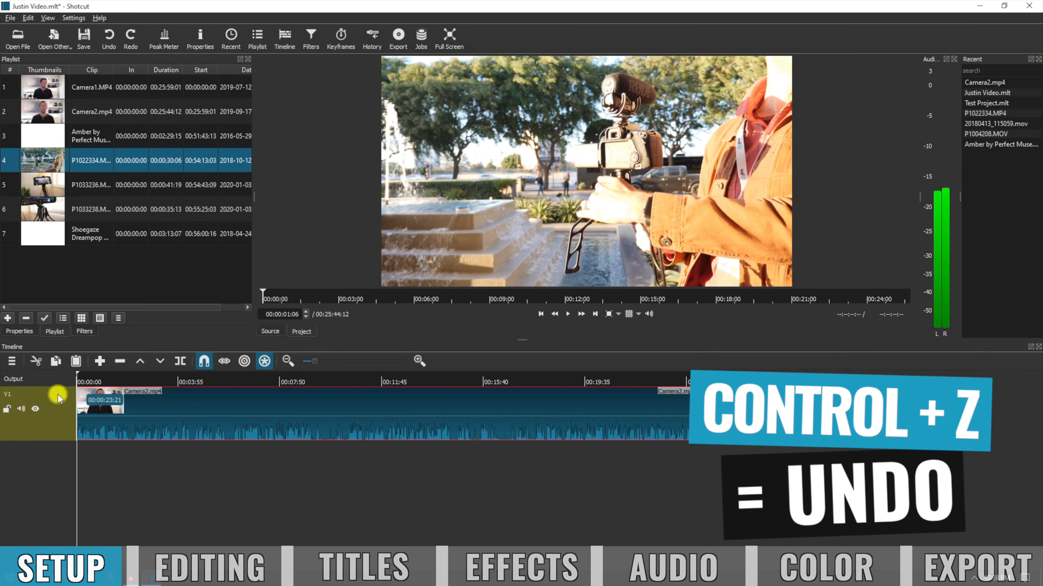
# Step: Enable Ripple trim and drop for the timeline
pyautogui.moveTo(40, 165)
pyautogui.mouseDown()
pyautogui.moveTo(121, 341)
pyautogui.moveTo(78, 423)
pyautogui.moveTo(78, 201)
pyautogui.moveTo(45, 165)
pyautogui.mouseUp()
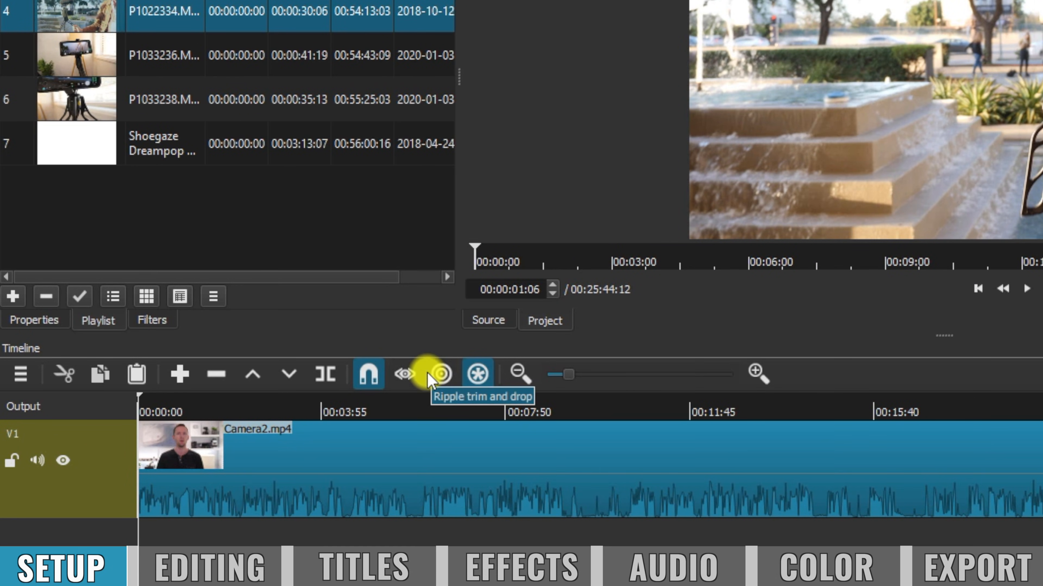
pyautogui.click(440, 376)
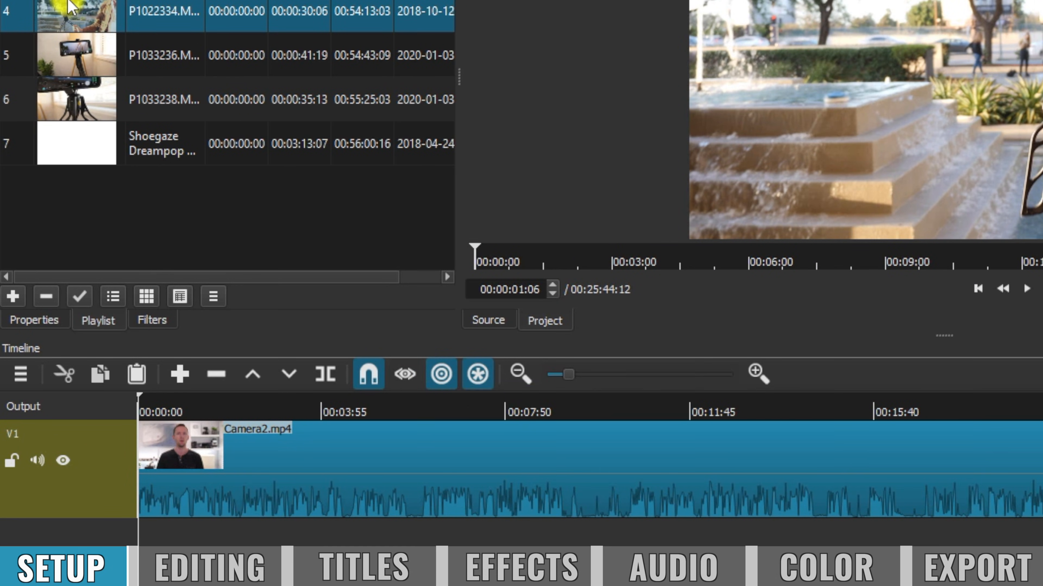
# Step: Try inserting the P1022334.MP4 clip at the start of V1 ahead of Camera2.mp4, and remove it again
pyautogui.moveTo(80, 8); pyautogui.dragTo(158, 484)
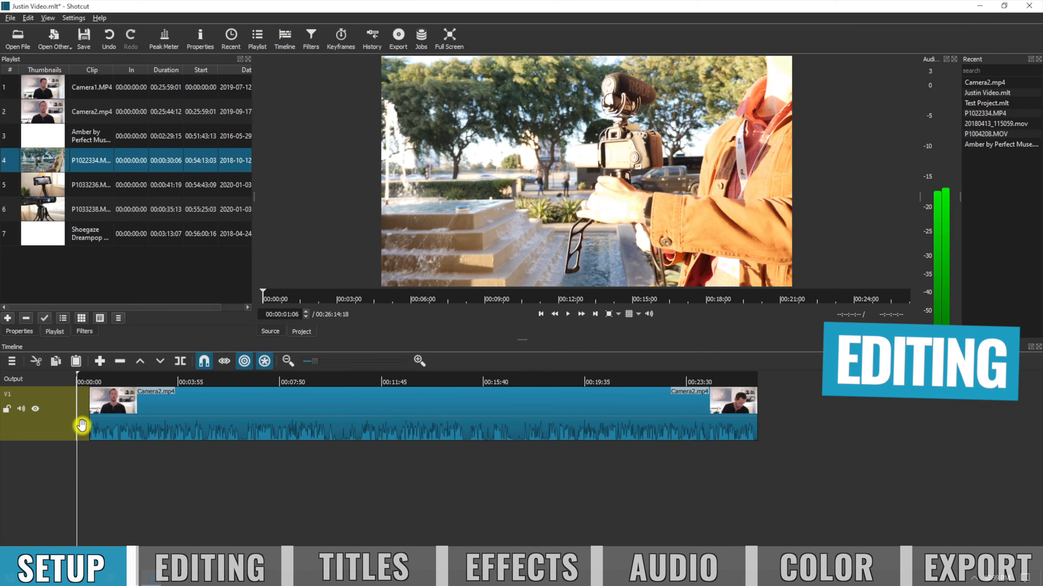
pyautogui.click(82, 425)
pyautogui.moveTo(109, 412); pyautogui.dragTo(103, 414)
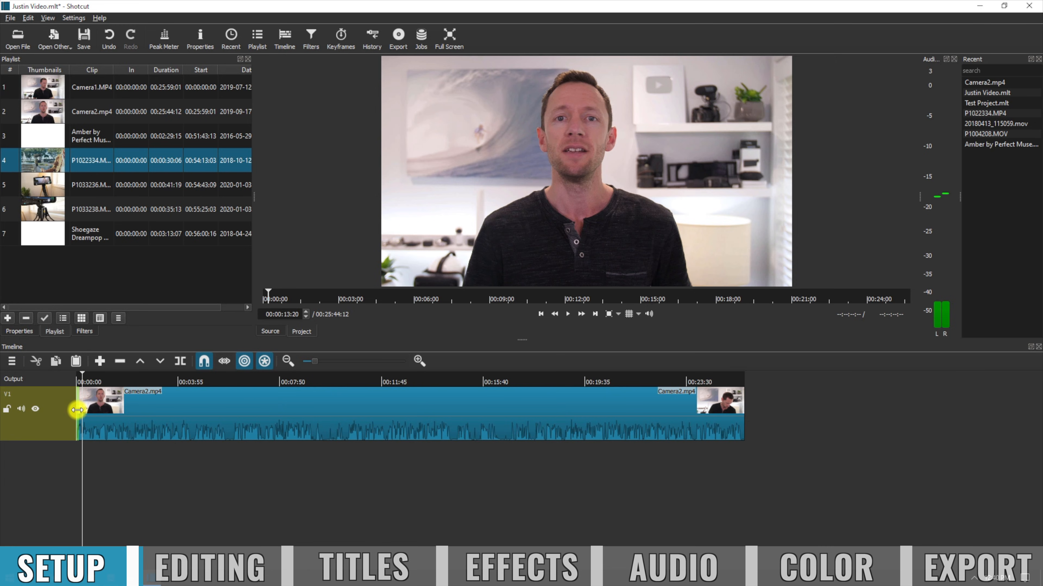
# Step: Find where the presenter starts talking near the beginning of Camera2.mp4 and split the clip at 00:00:38:20
pyautogui.click(419, 361)
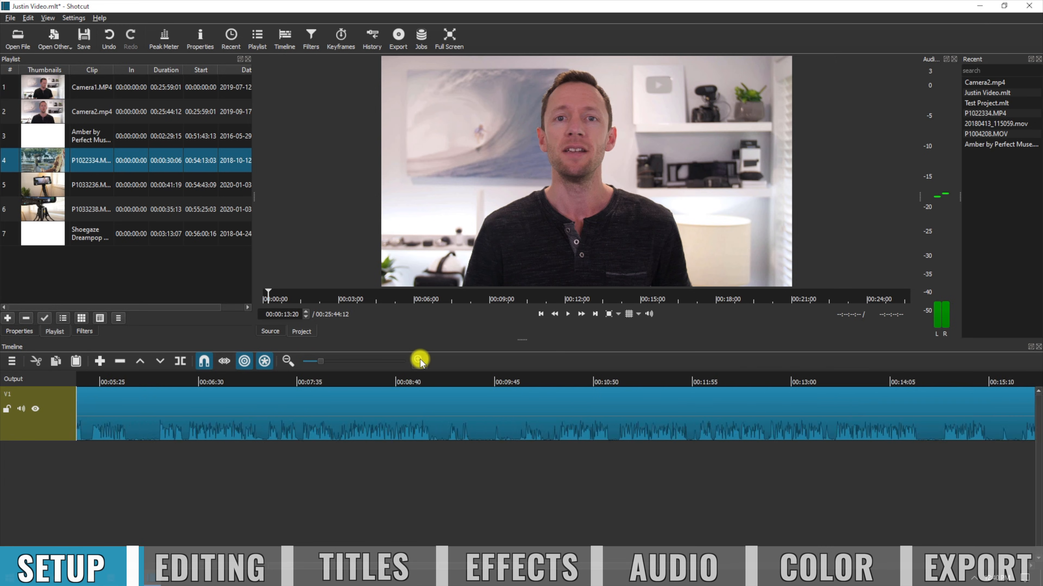
pyautogui.click(420, 360)
pyautogui.click(420, 361)
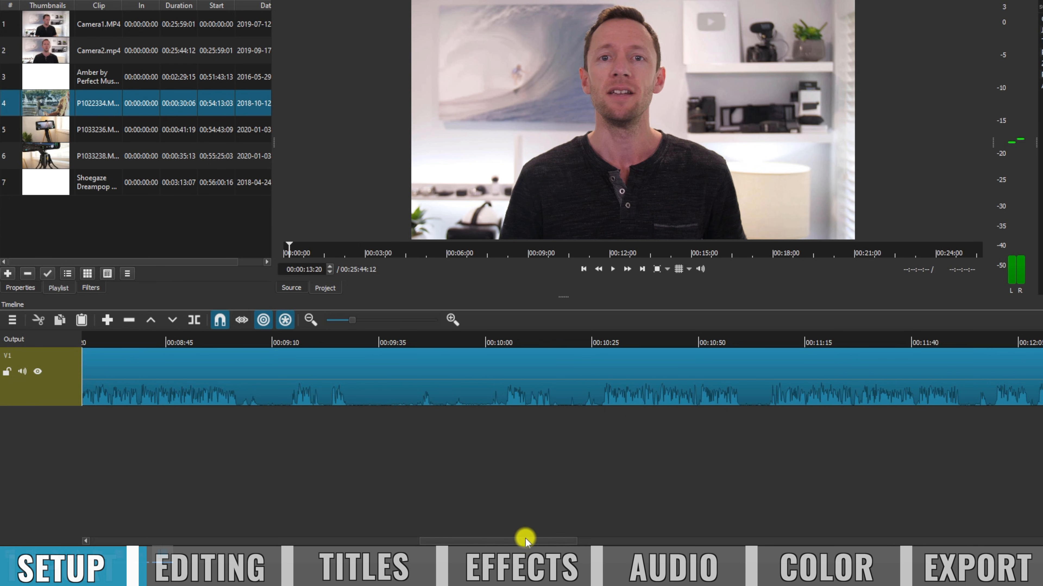
pyautogui.moveTo(525, 540); pyautogui.dragTo(169, 552)
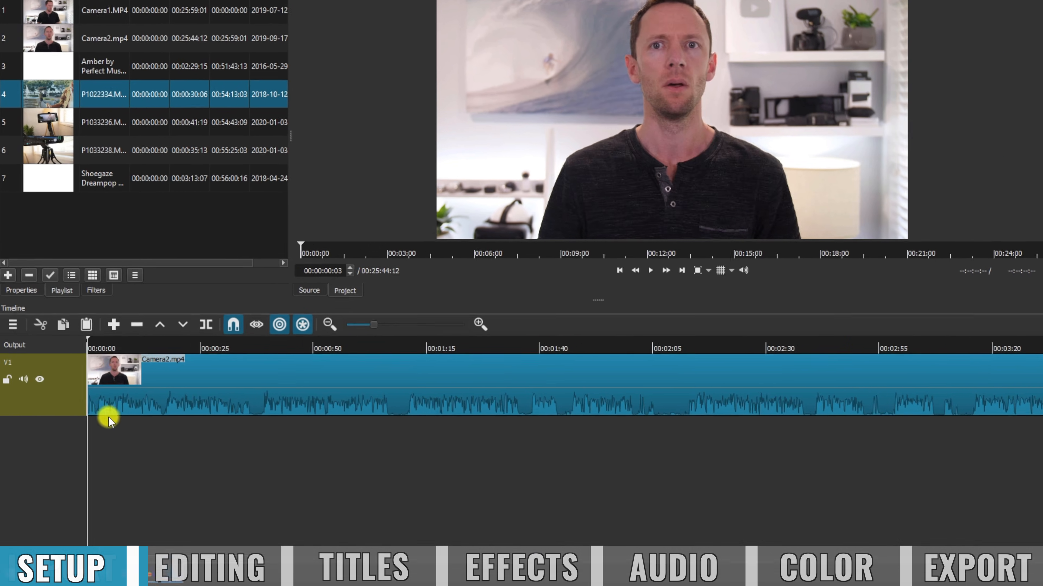
pyautogui.click(83, 401)
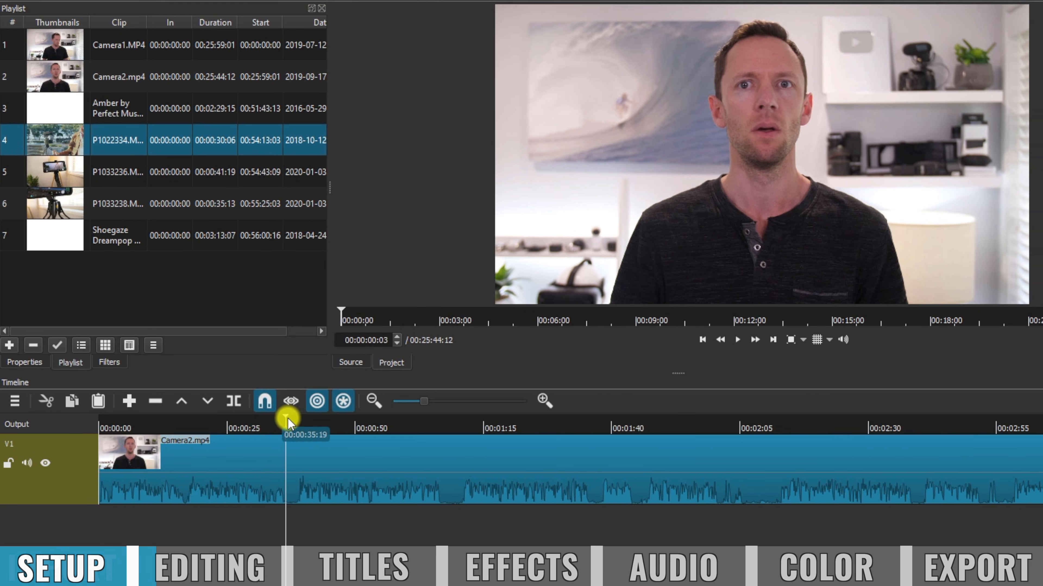
pyautogui.moveTo(287, 420); pyautogui.dragTo(268, 472)
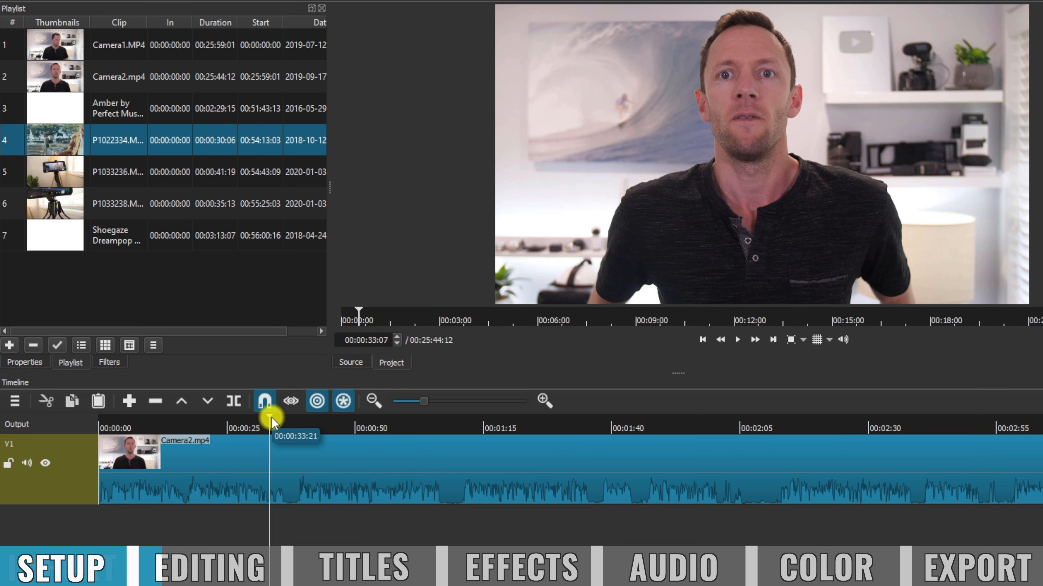
pyautogui.click(279, 423)
pyautogui.moveTo(280, 423); pyautogui.dragTo(299, 425)
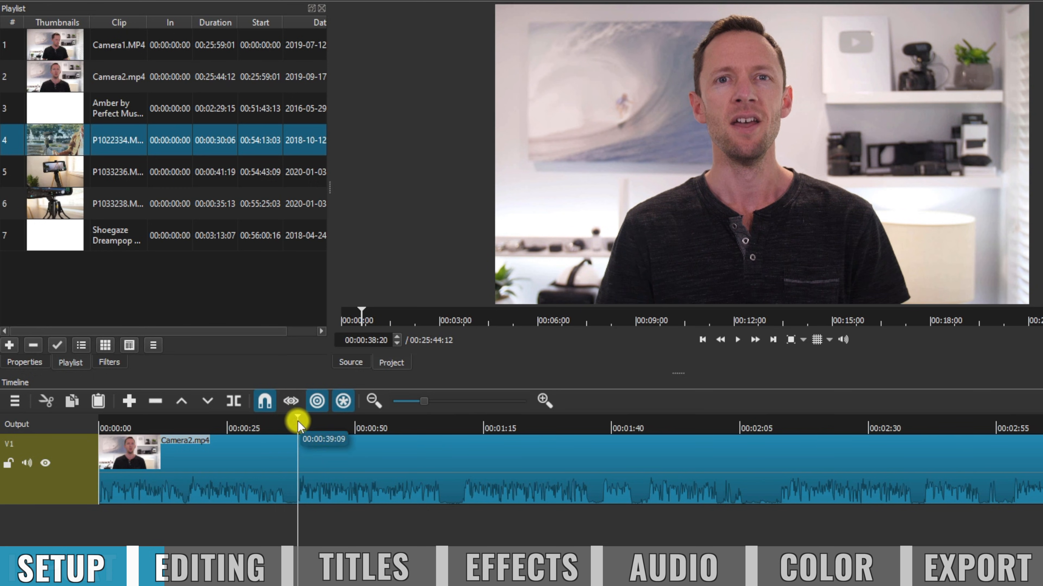
pyautogui.click(235, 402)
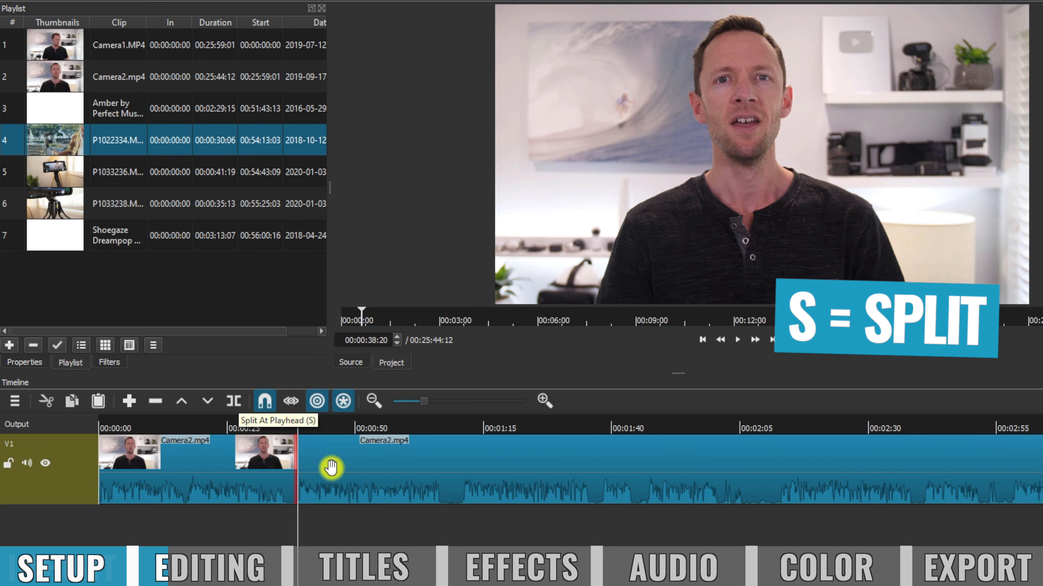
# Step: Delete the Camera2.mp4 section before the split and move the remaining footage to the start of V1
pyautogui.click(272, 452)
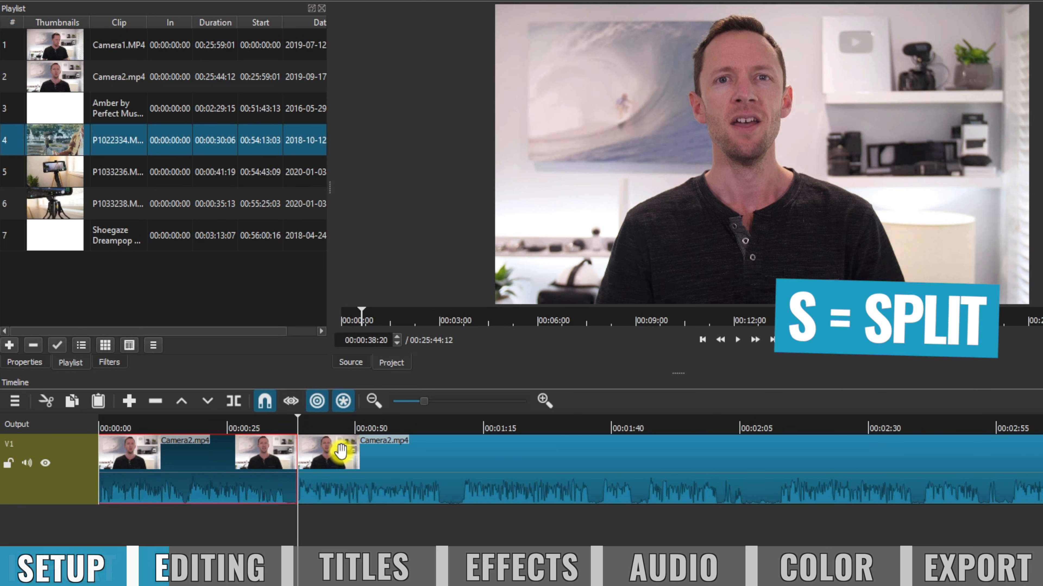
pyautogui.click(341, 451)
pyautogui.click(244, 460)
pyautogui.press('Home')
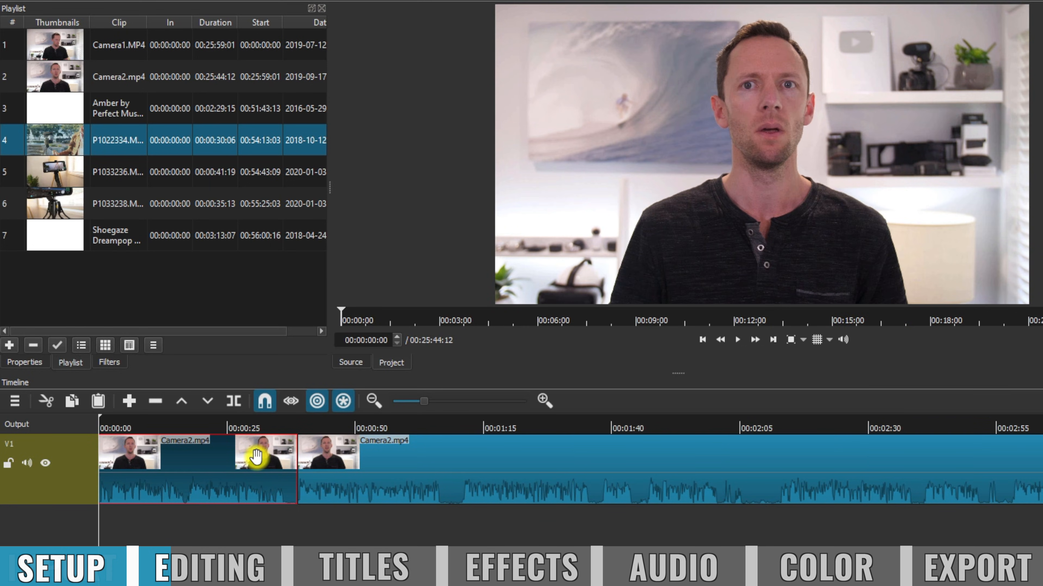
pyautogui.press('Delete')
pyautogui.moveTo(121, 450); pyautogui.dragTo(110, 491)
pyautogui.click(97, 426)
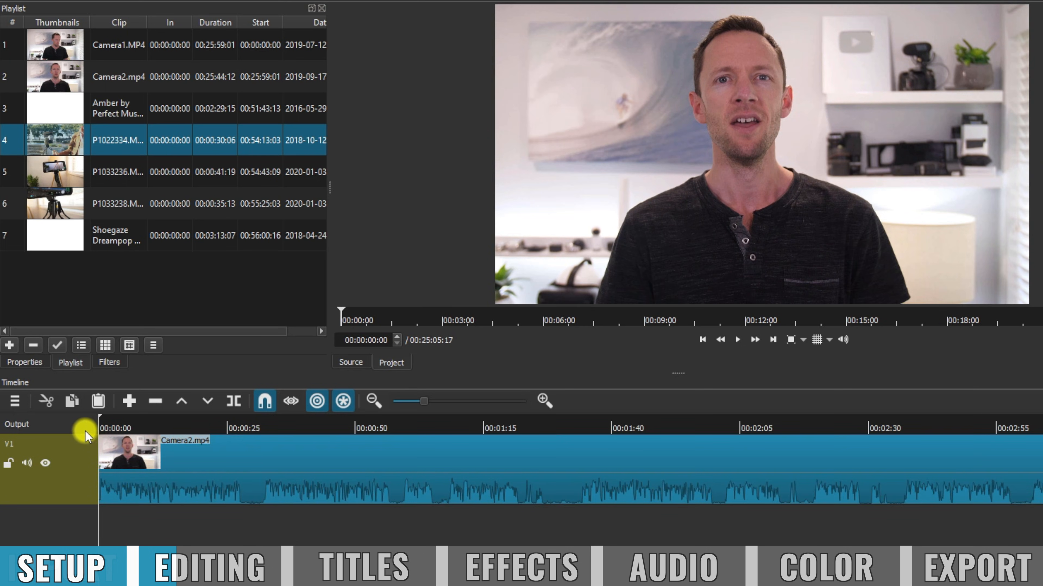
# Step: Undo the clip move and the deletion, and ripple delete the first Camera2.mp4 section instead
pyautogui.hotkey('ctrl', 'z')
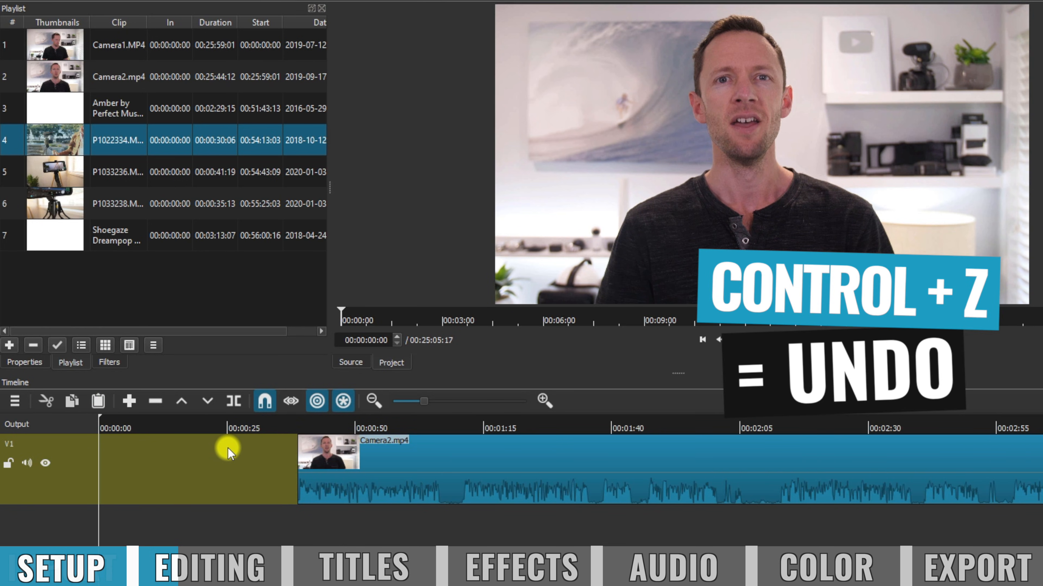
pyautogui.hotkey('ctrl', 'z')
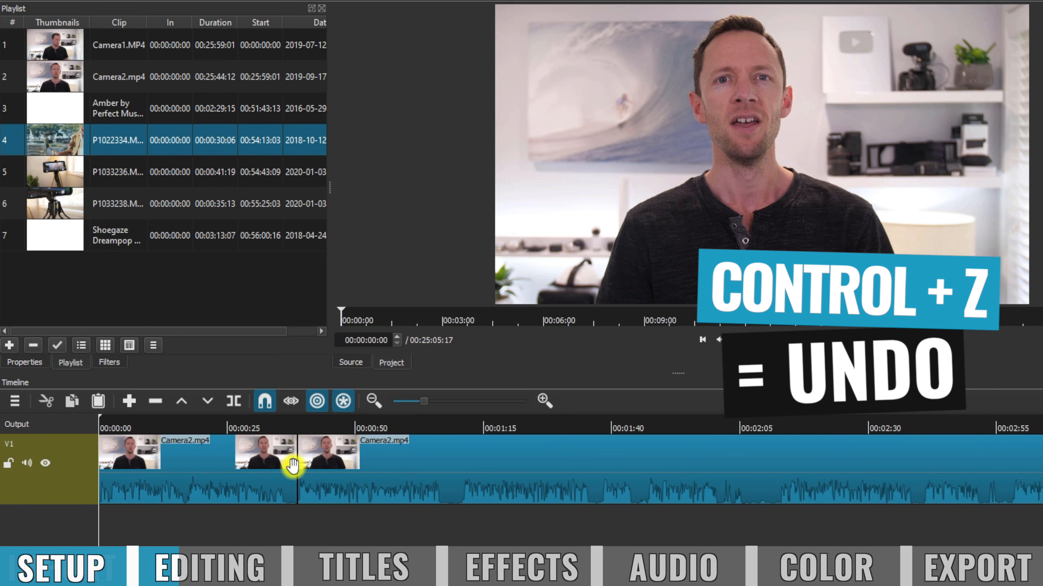
pyautogui.click(292, 466)
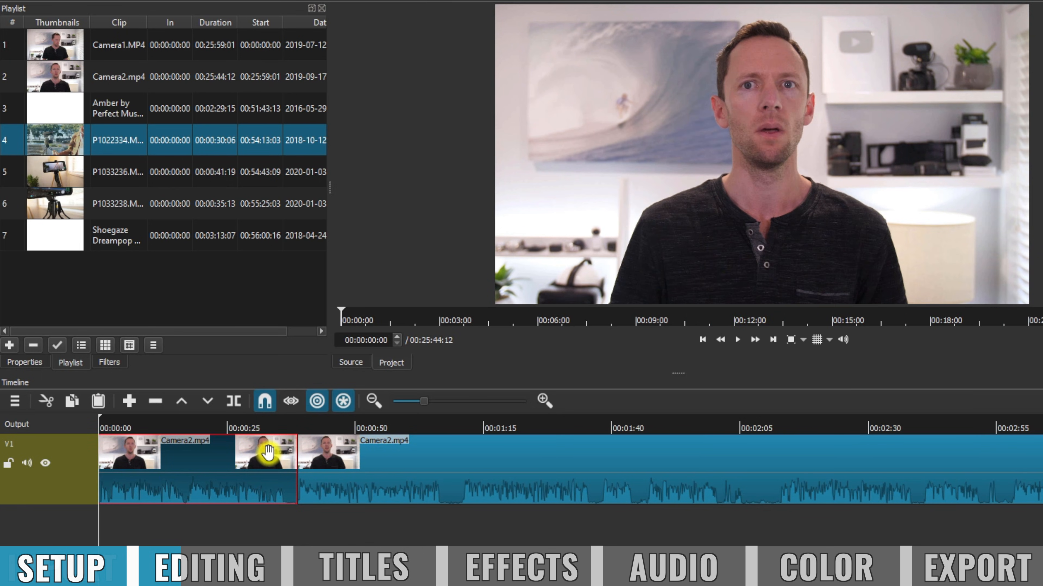
pyautogui.hotkey('shift', 'Delete')
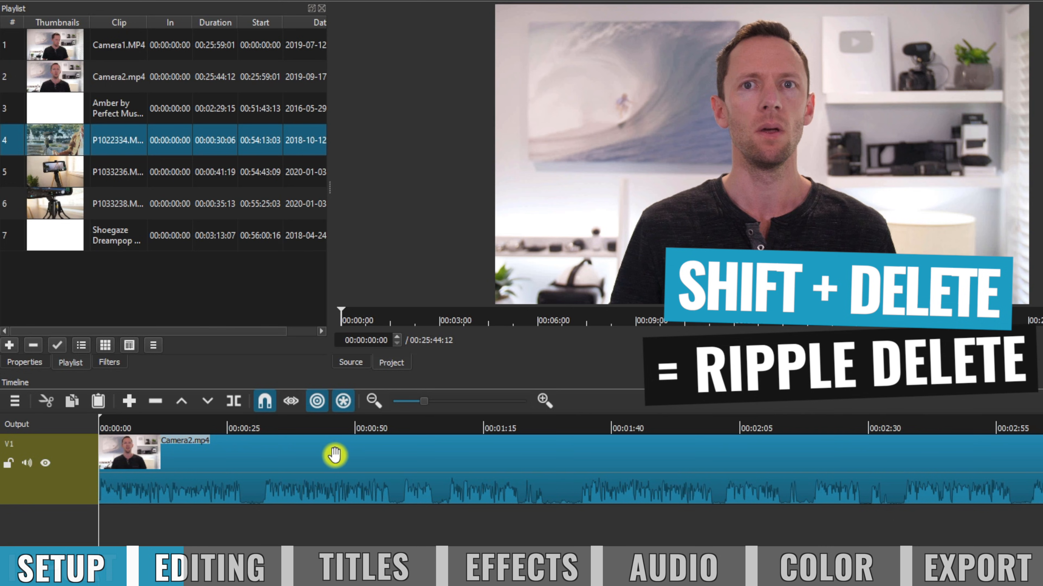
# Step: Ripple trim the start of the whole Camera2.mp4 clip to 00:00:38:10
pyautogui.click(295, 493)
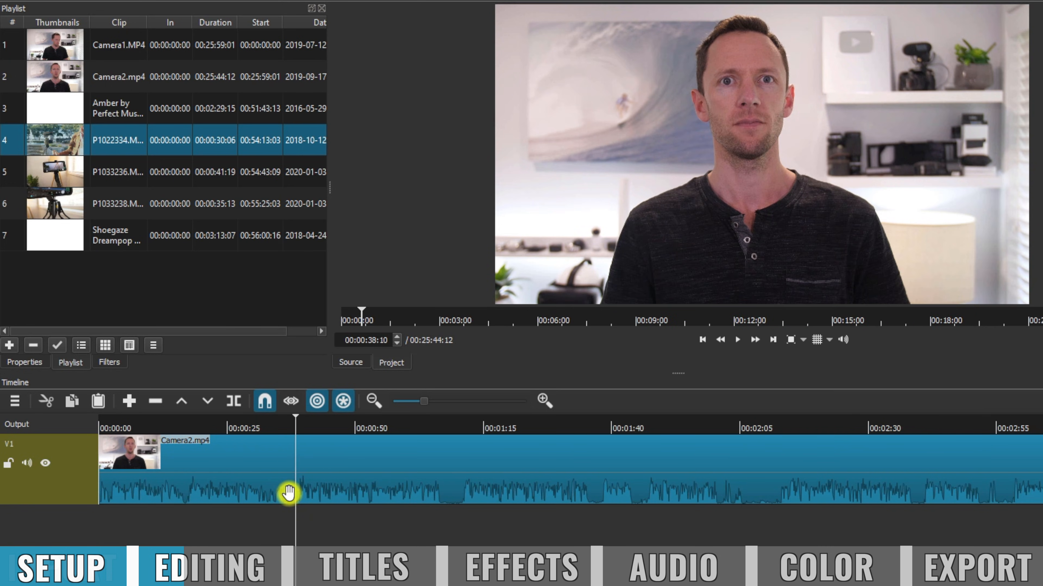
pyautogui.click(248, 456)
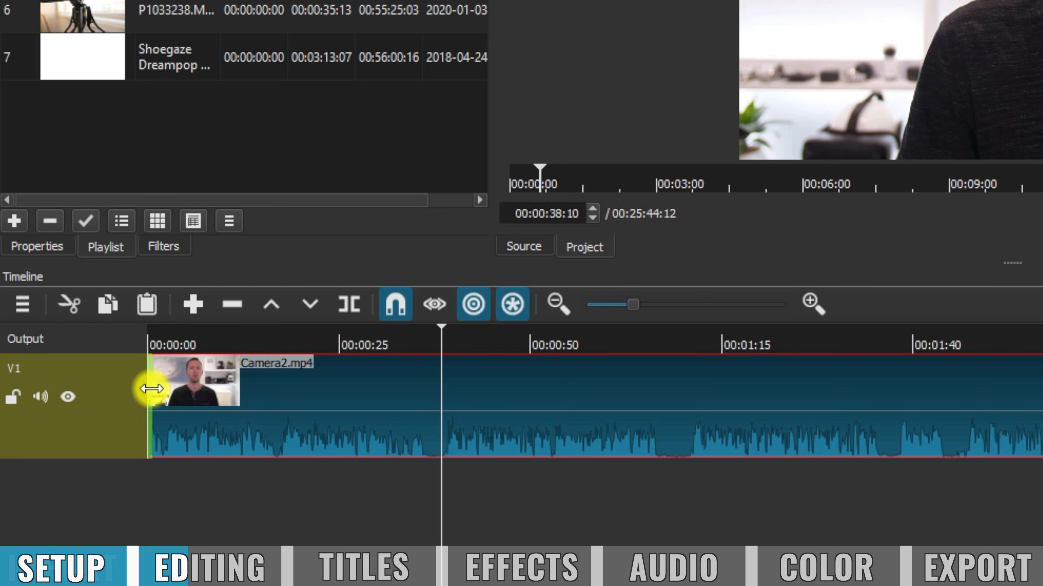
pyautogui.moveTo(170, 391); pyautogui.dragTo(437, 386)
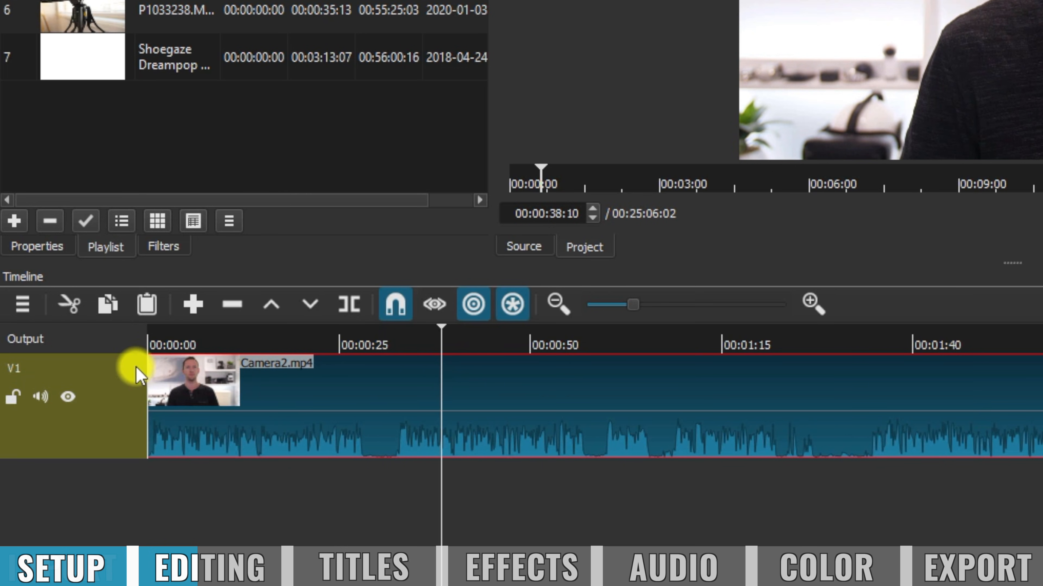
# Step: Scrub through the trimmed Camera2.mp4 footage and split it at the pause at 00:00:28:05
pyautogui.click(138, 336)
pyautogui.moveTo(139, 336); pyautogui.dragTo(180, 344)
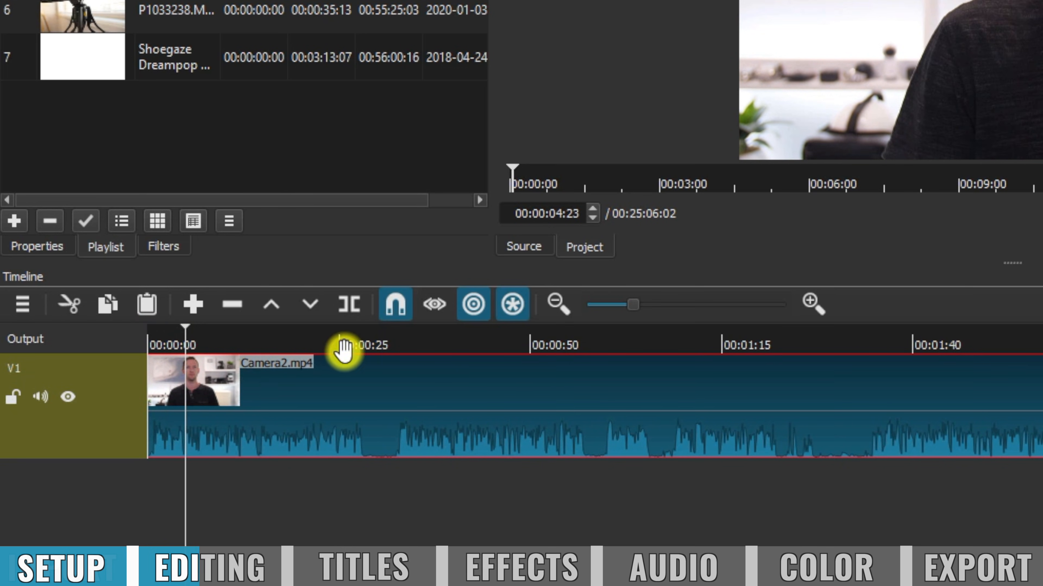
pyautogui.moveTo(304, 337); pyautogui.dragTo(267, 337)
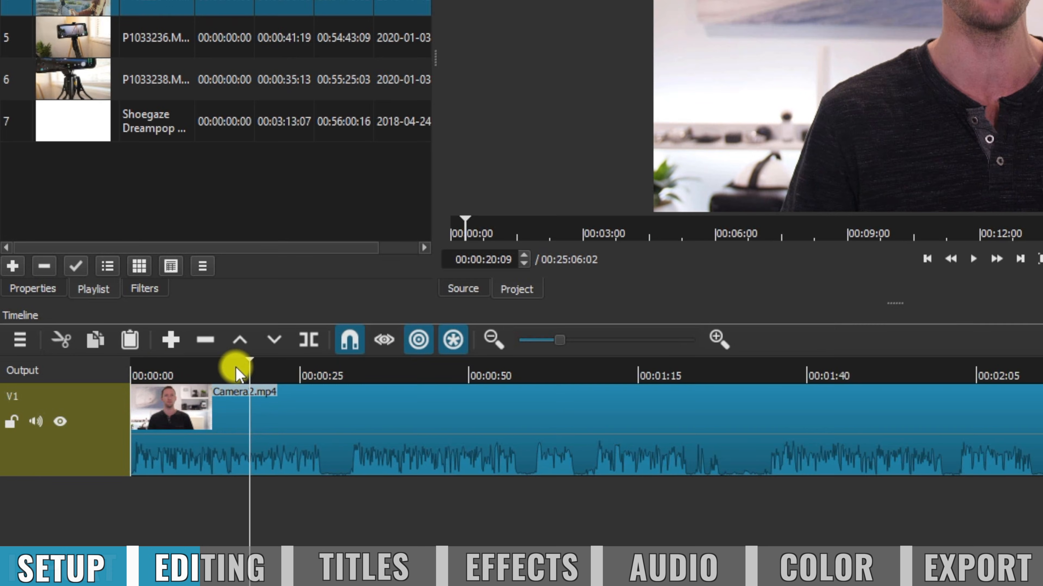
pyautogui.moveTo(237, 370); pyautogui.dragTo(316, 372)
pyautogui.moveTo(242, 434); pyautogui.dragTo(247, 435)
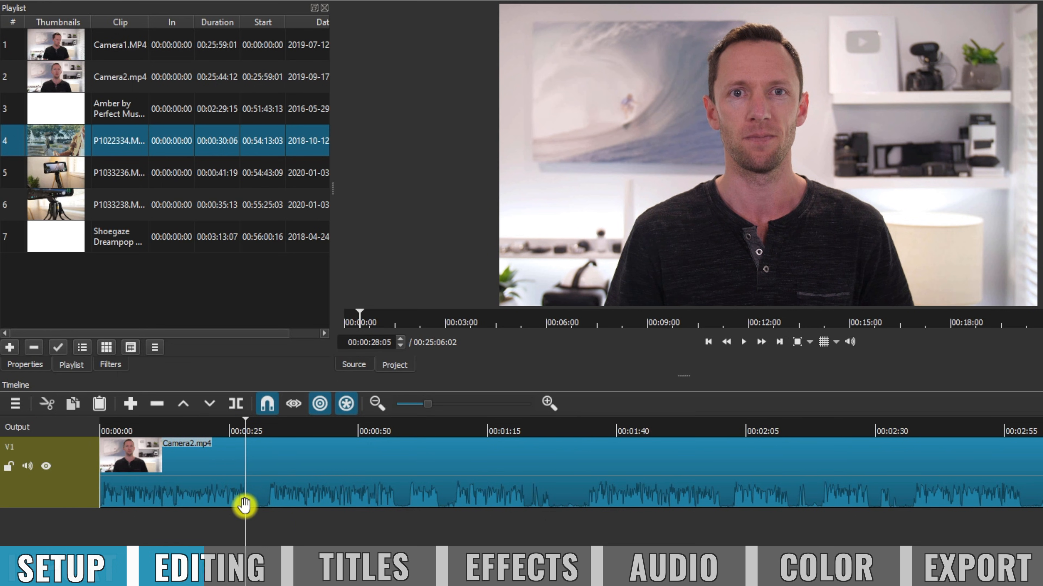
pyautogui.press('s')
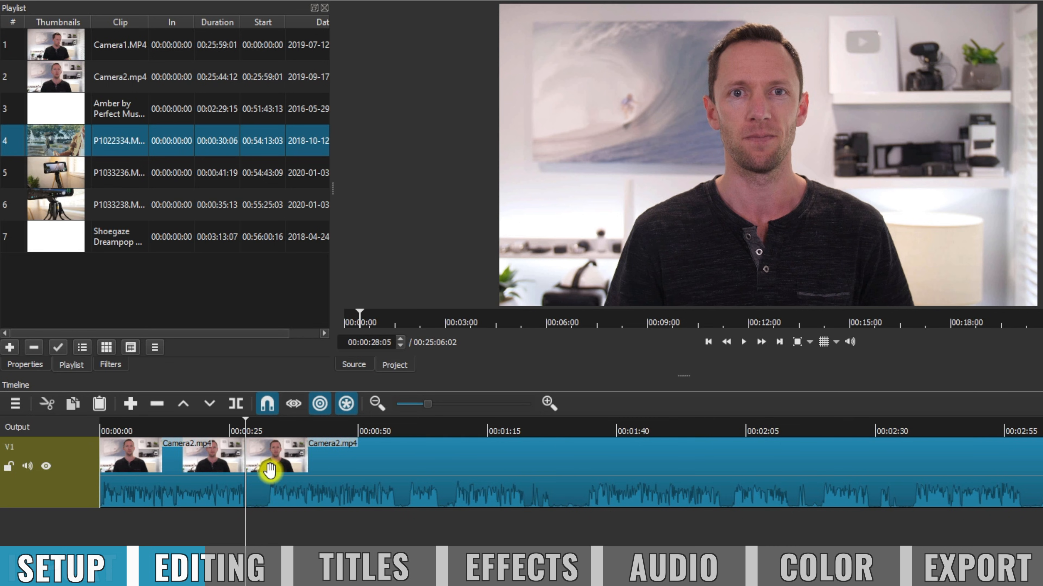
# Step: Split Camera2.mp4 again at 00:00:32:15 and ripple delete the short piece between the two splits
pyautogui.moveTo(245, 421); pyautogui.dragTo(268, 423)
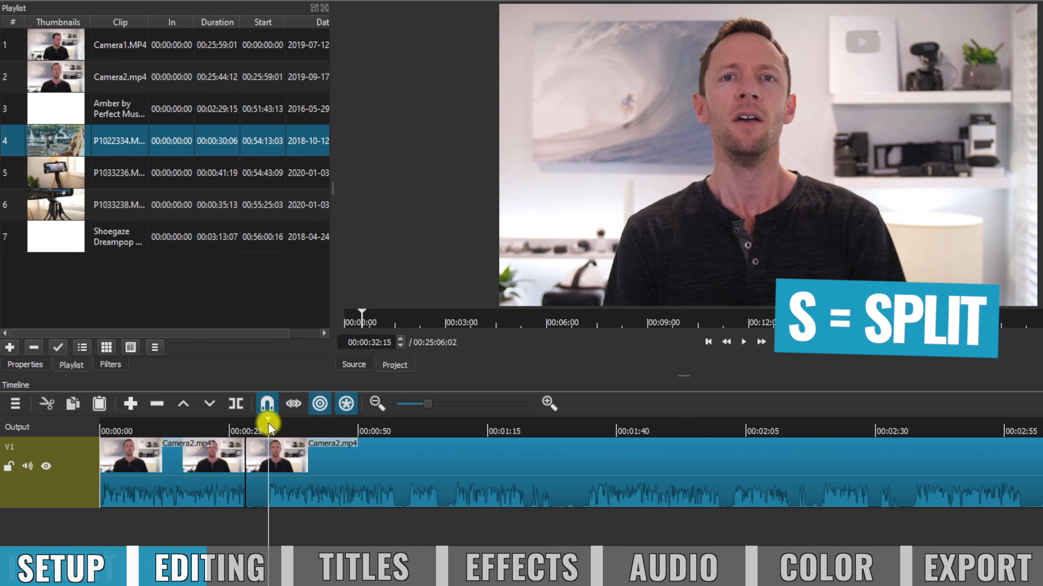
pyautogui.press('s')
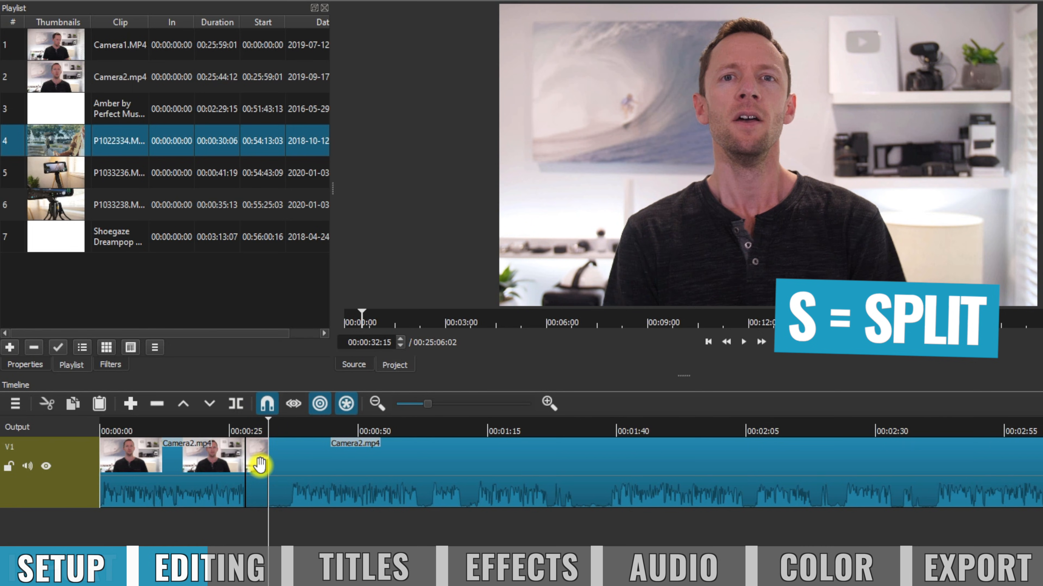
pyautogui.click(264, 469)
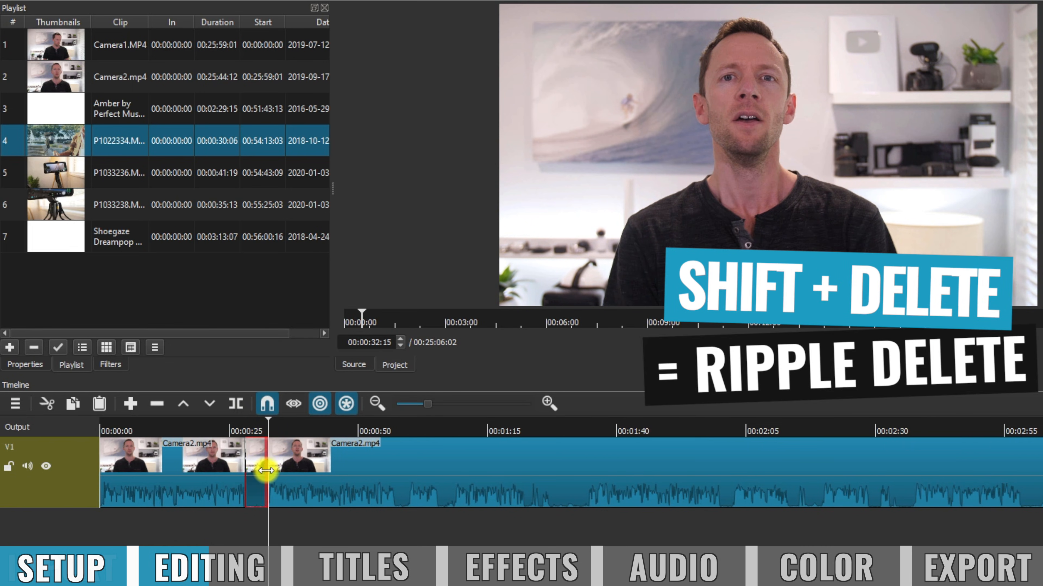
pyautogui.hotkey('shift', 'Delete')
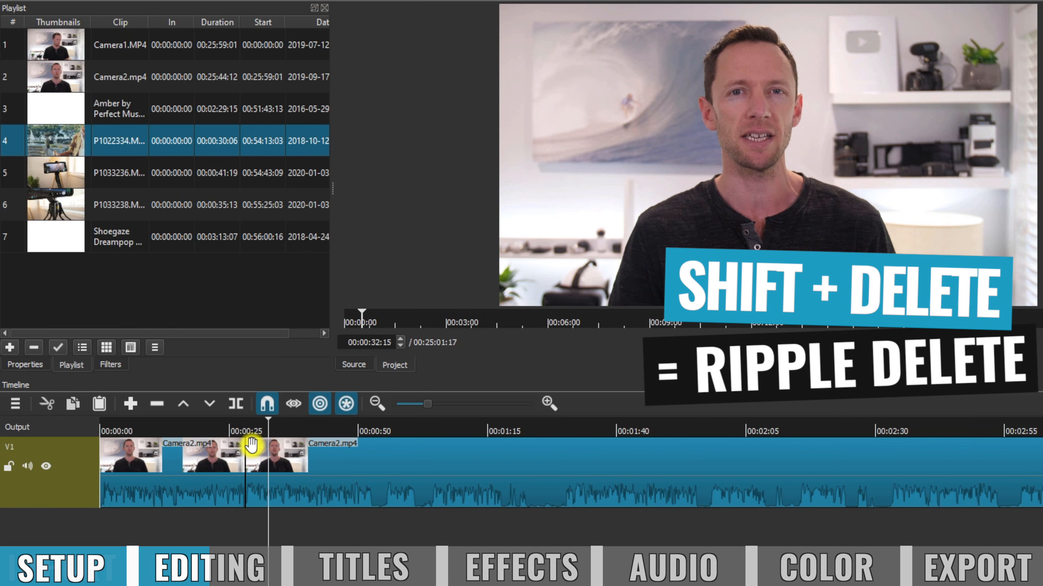
# Step: Cut Camera2.mp4 at about 00:00:52 and at 00:01:31:17, and ripple delete the section in between
pyautogui.moveTo(369, 432); pyautogui.dragTo(575, 436)
pyautogui.press('s')
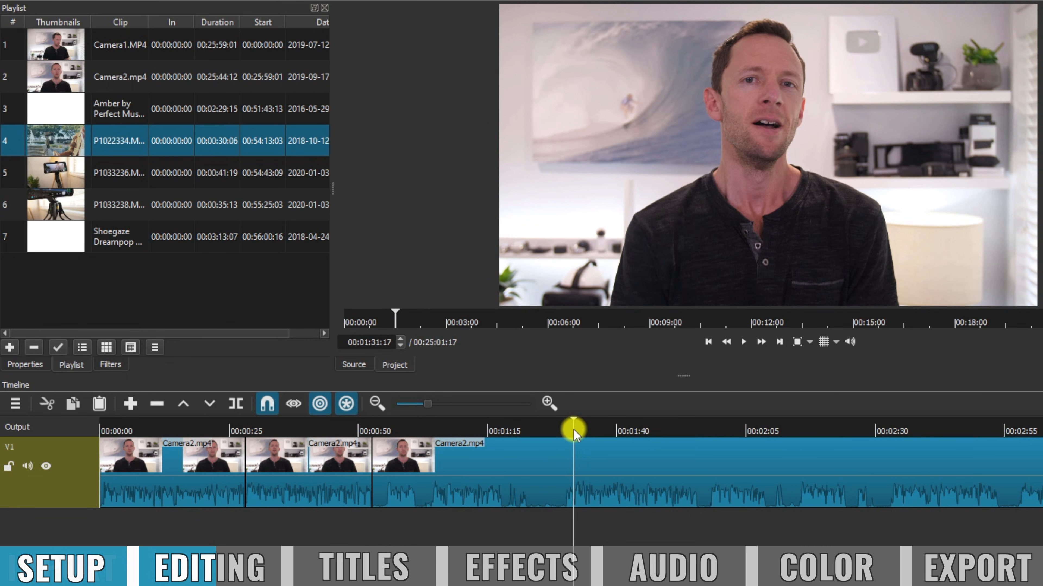
pyautogui.click(507, 466)
pyautogui.press('s')
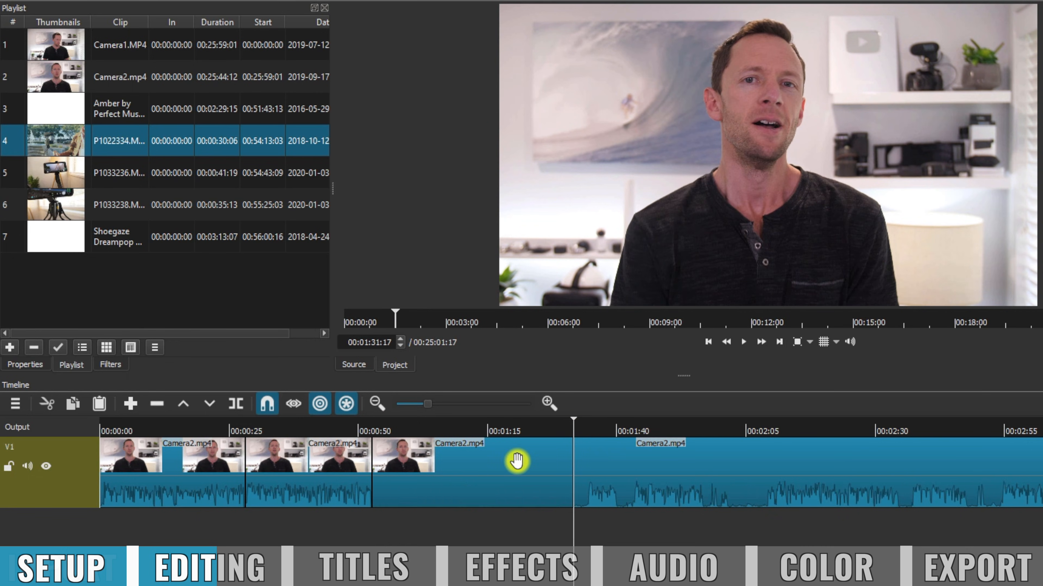
pyautogui.click(516, 462)
pyautogui.press('Delete')
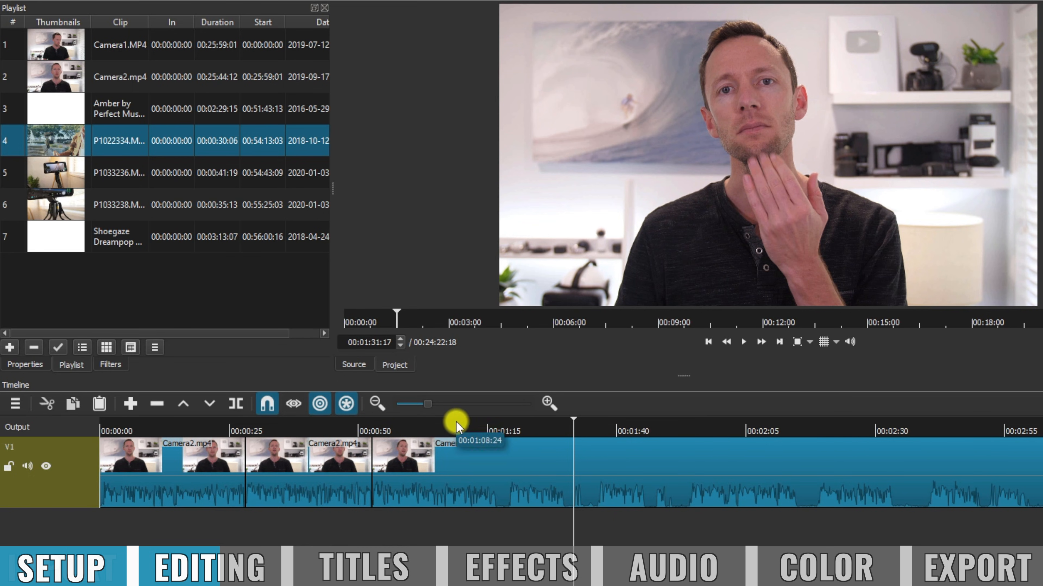
pyautogui.moveTo(485, 426); pyautogui.dragTo(497, 427)
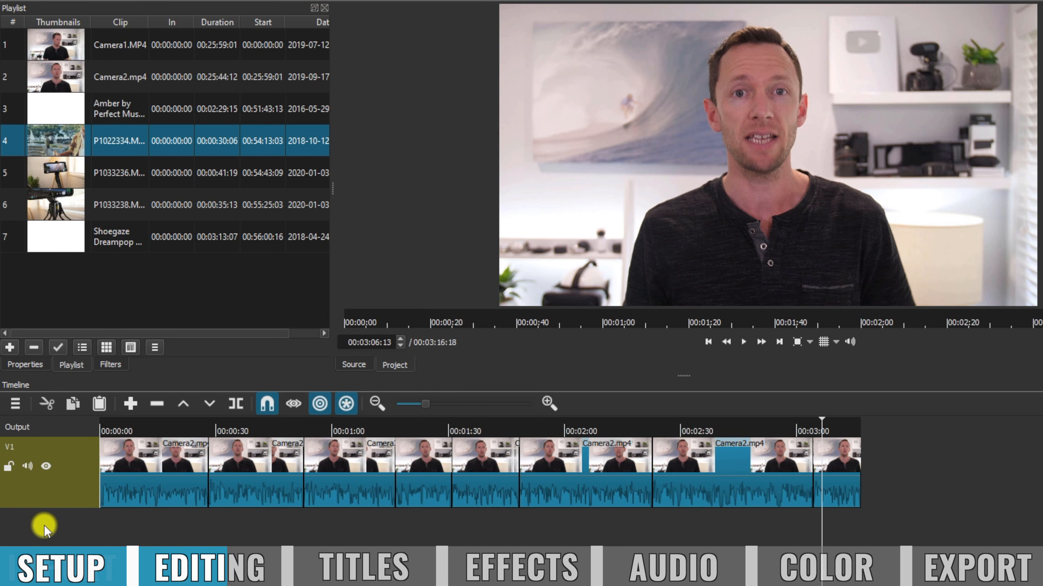
# Step: Add a second video track and place the P1022334.MP4 clip from the playlist on it at about 00:01:21
pyautogui.click(15, 408)
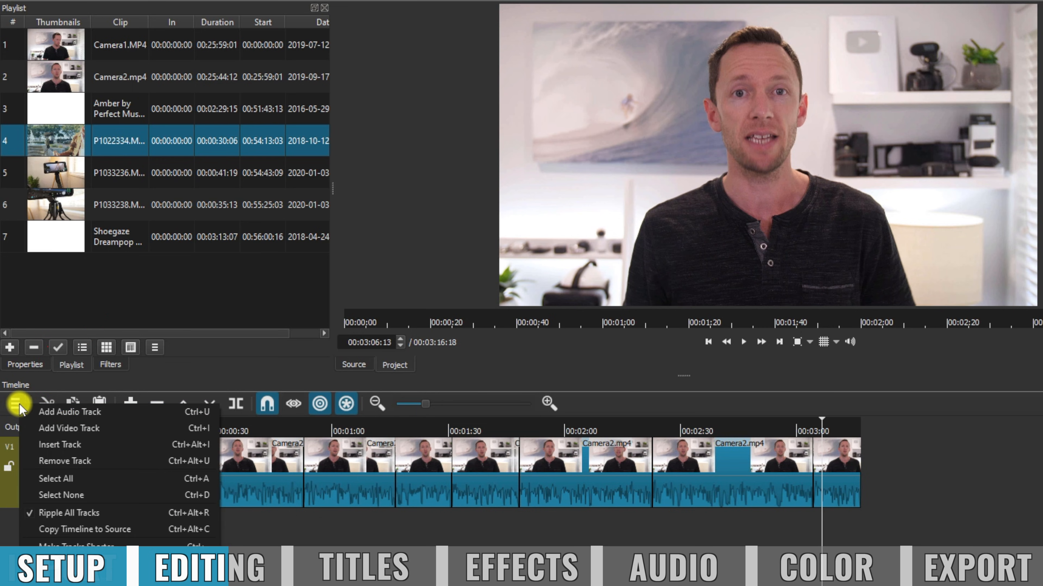
pyautogui.click(87, 428)
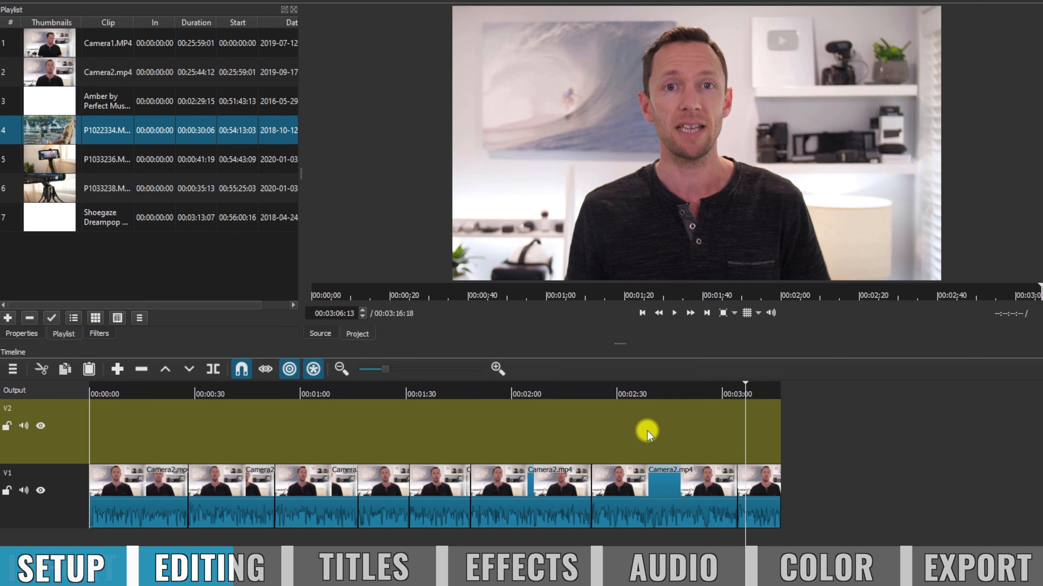
pyautogui.click(409, 414)
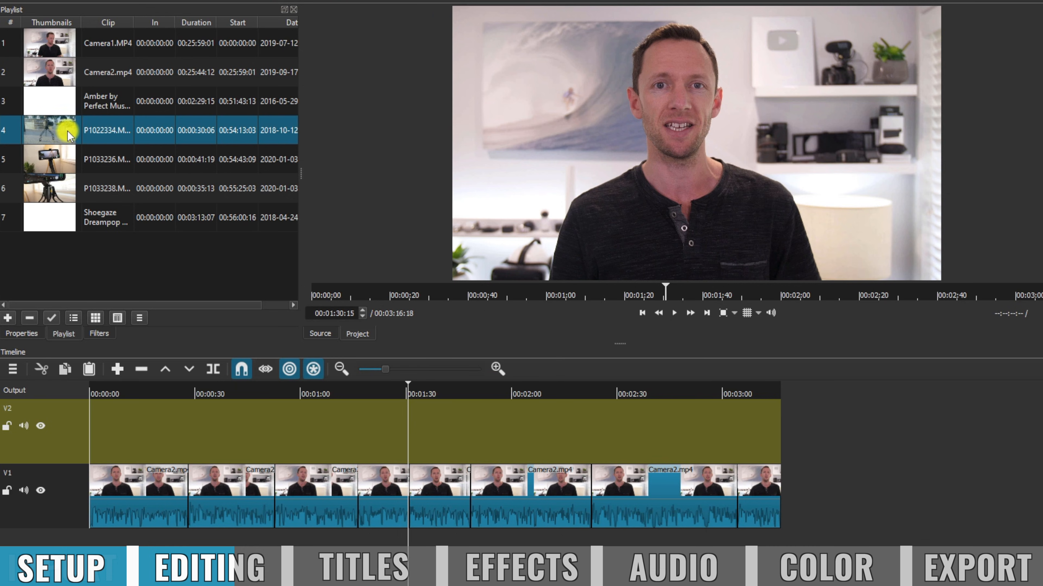
pyautogui.moveTo(60, 132); pyautogui.dragTo(397, 454)
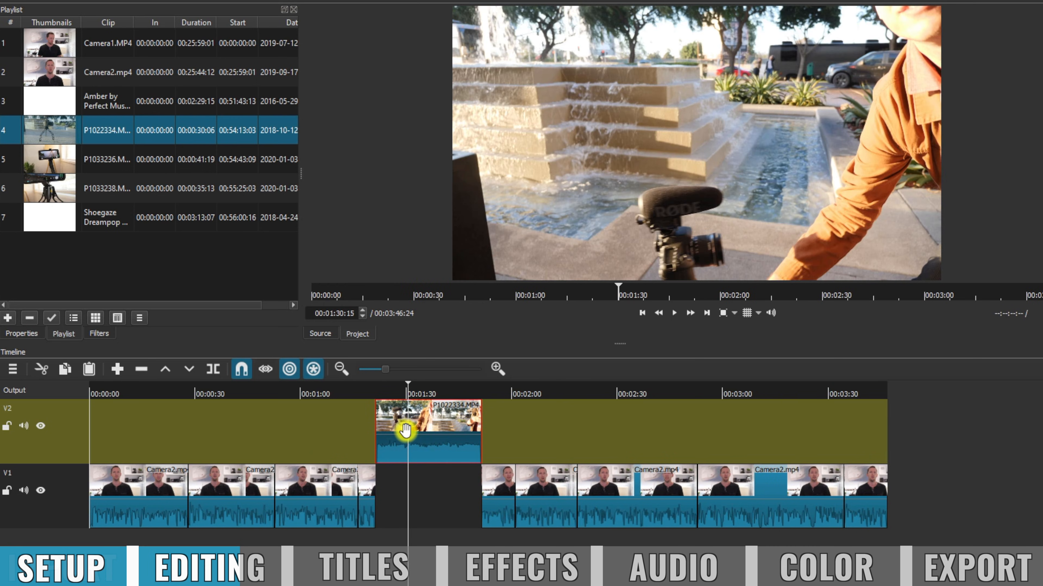
# Step: Undo the B-roll placement and put P1022334.MP4 on V2 again at about 00:01:26, with rippling across all tracks turned off
pyautogui.hotkey('ctrl', 'z')
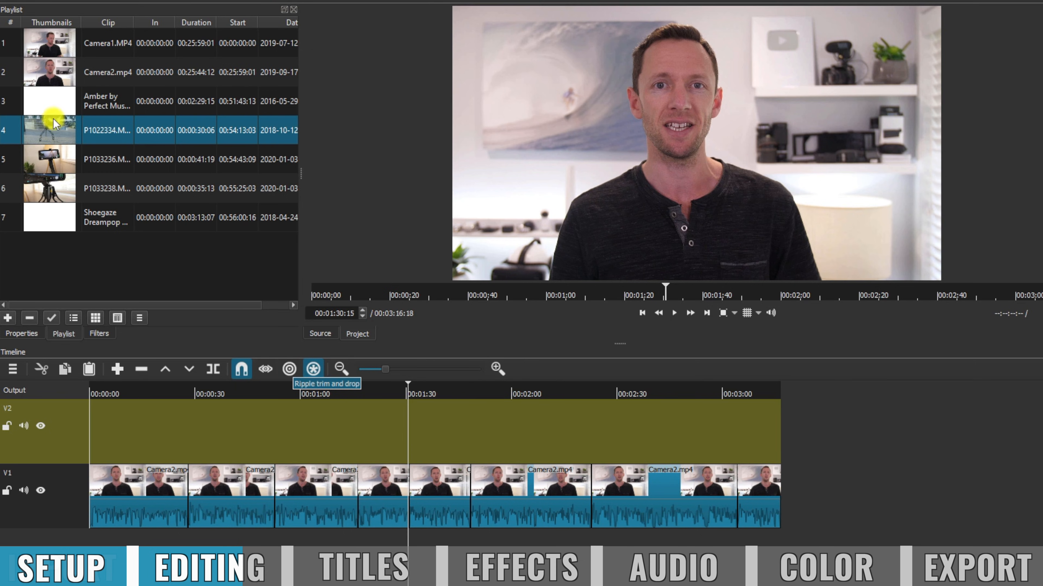
pyautogui.moveTo(56, 130)
pyautogui.mouseDown()
pyautogui.moveTo(150, 156)
pyautogui.moveTo(384, 336)
pyautogui.moveTo(392, 435)
pyautogui.mouseUp()
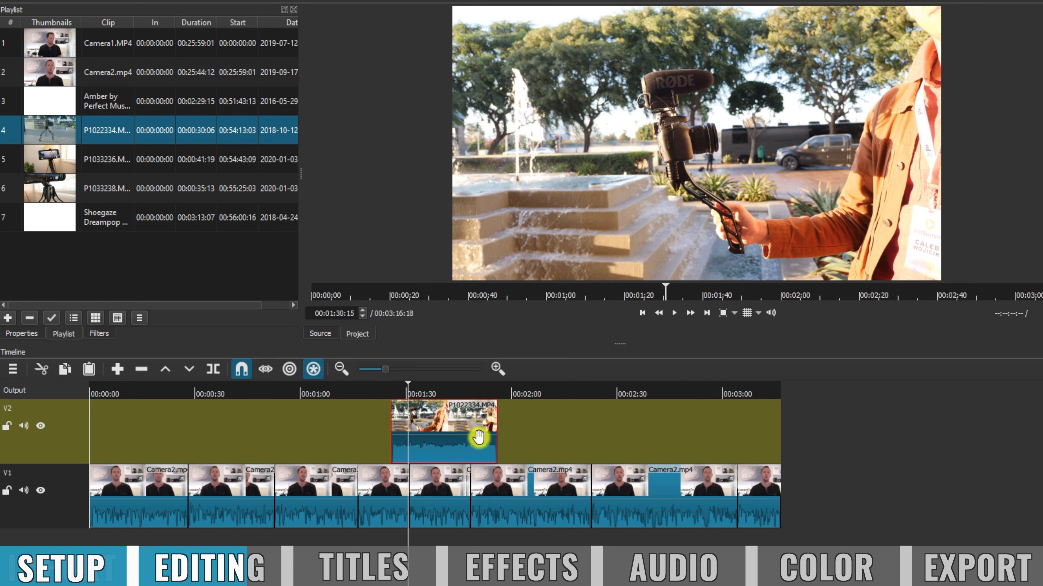
# Step: Trim both ends of P1022334.MP4 on V2 so that it spans about 00:01:29 to 00:01:52
pyautogui.moveTo(456, 421)
pyautogui.mouseDown()
pyautogui.moveTo(416, 425)
pyautogui.moveTo(471, 416)
pyautogui.moveTo(450, 419)
pyautogui.mouseUp()
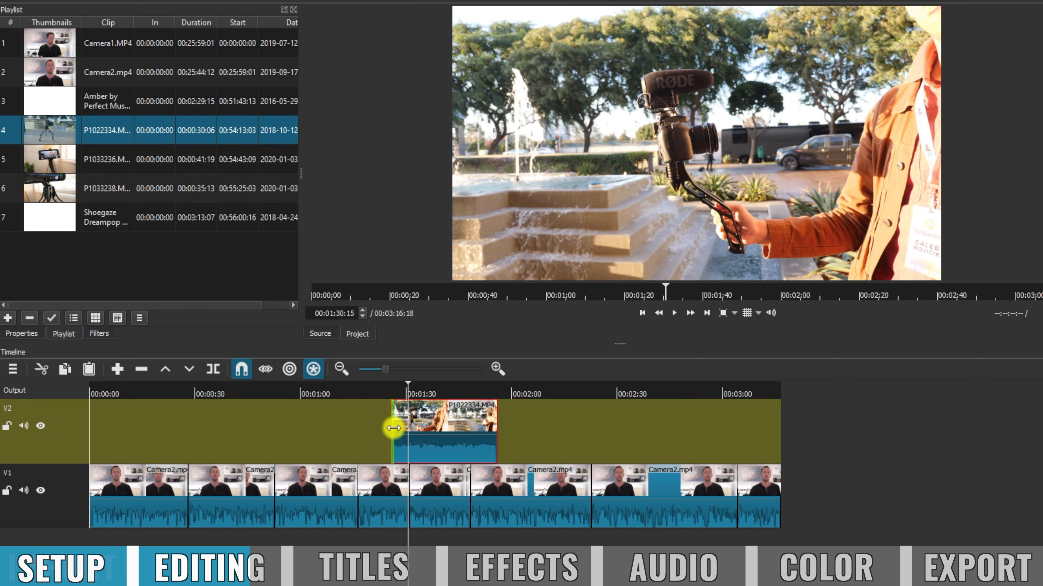
pyautogui.moveTo(394, 428); pyautogui.dragTo(410, 426)
pyautogui.moveTo(487, 419); pyautogui.dragTo(484, 419)
# Step: Play through the P1022334.MP4 overlay, split it at 00:01:37:23 and delete the piece before the split
pyautogui.press('space')
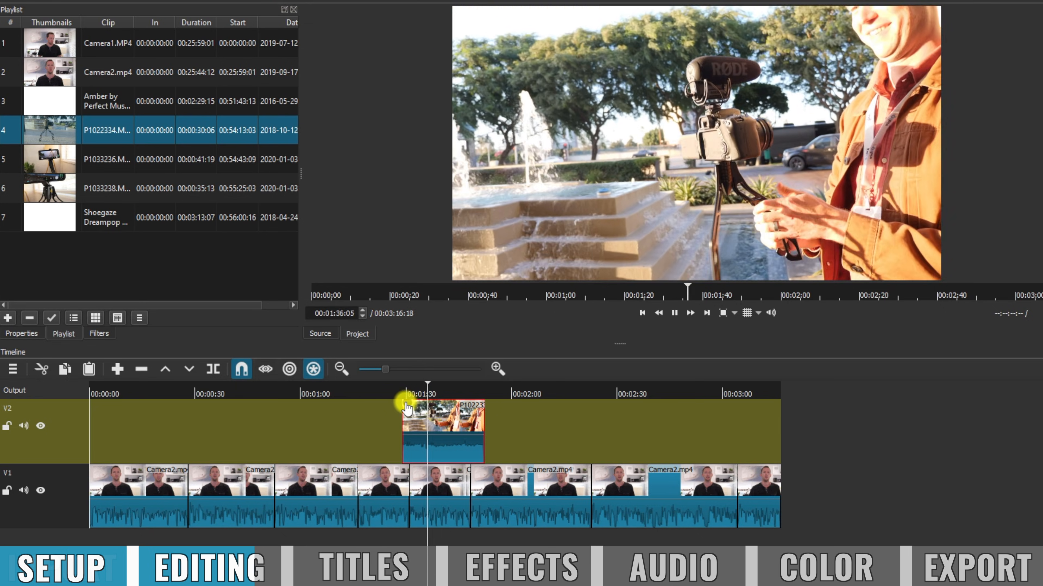
pyautogui.press('space')
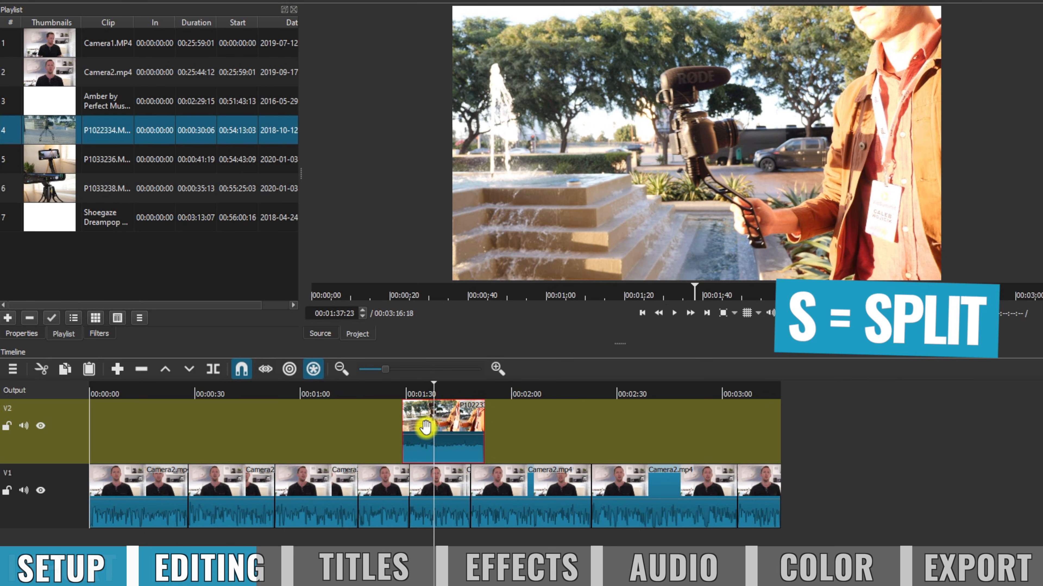
pyautogui.press('s')
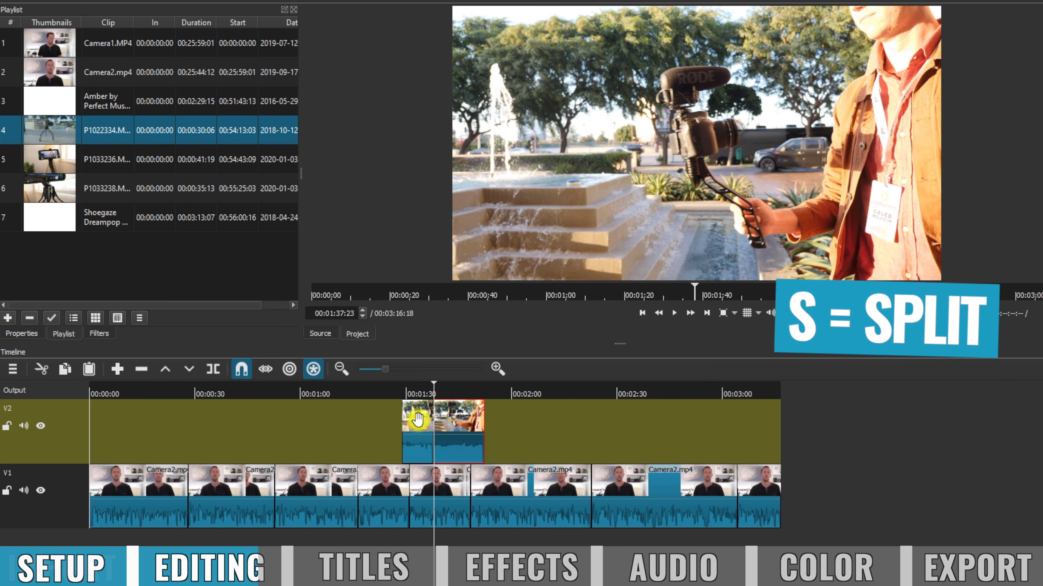
pyautogui.click(425, 449)
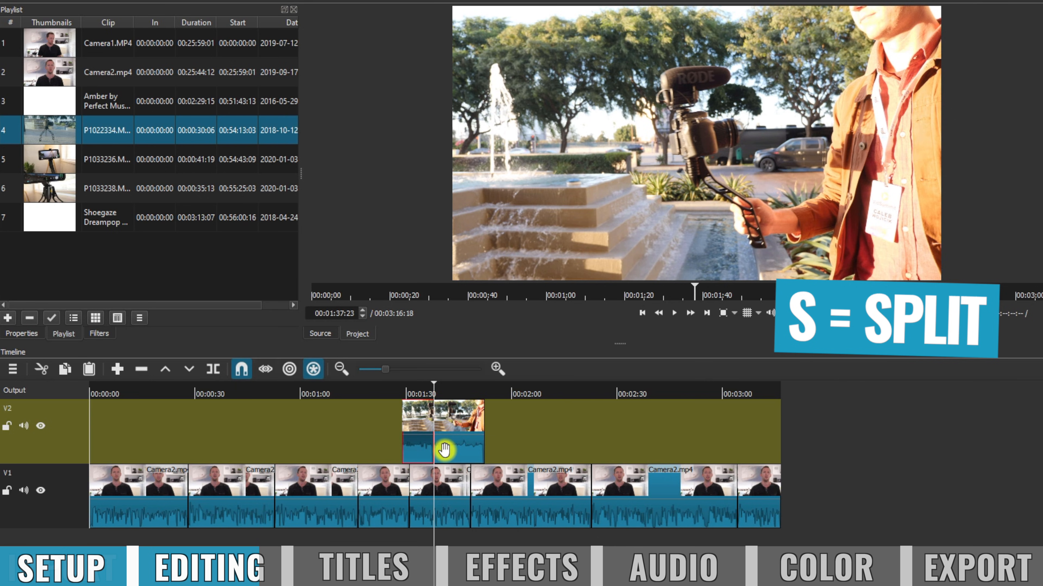
pyautogui.press('Delete')
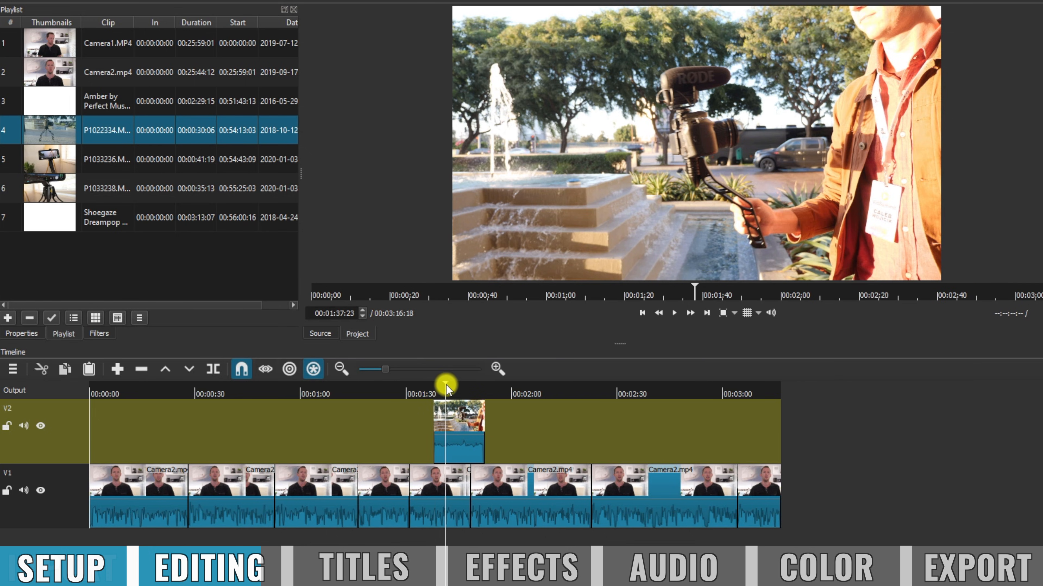
# Step: Play on through the remaining P1022334.MP4 overlay, split it at 00:01:46:00 and delete the piece after the split
pyautogui.press('space')
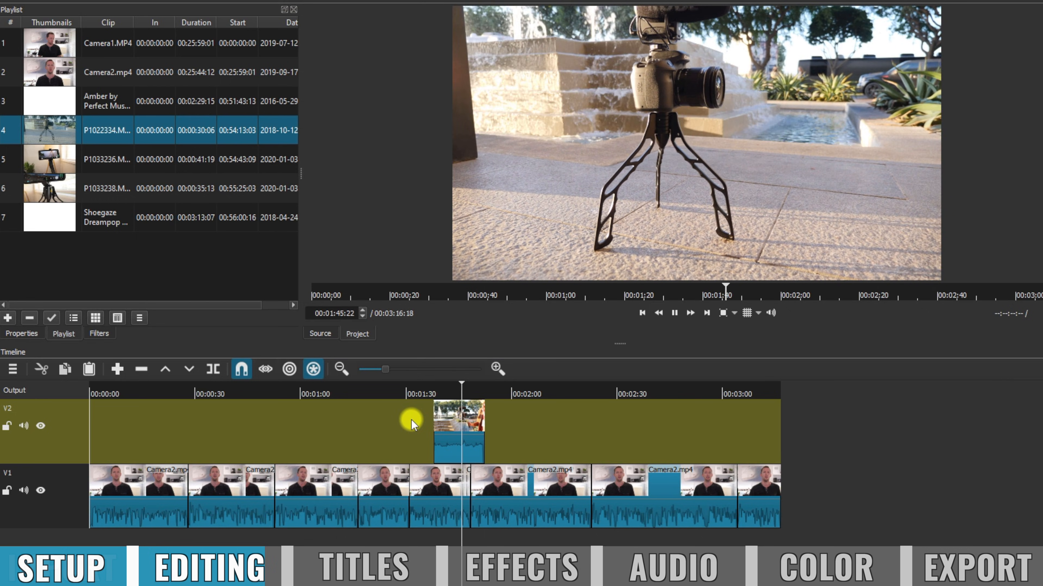
pyautogui.press('space')
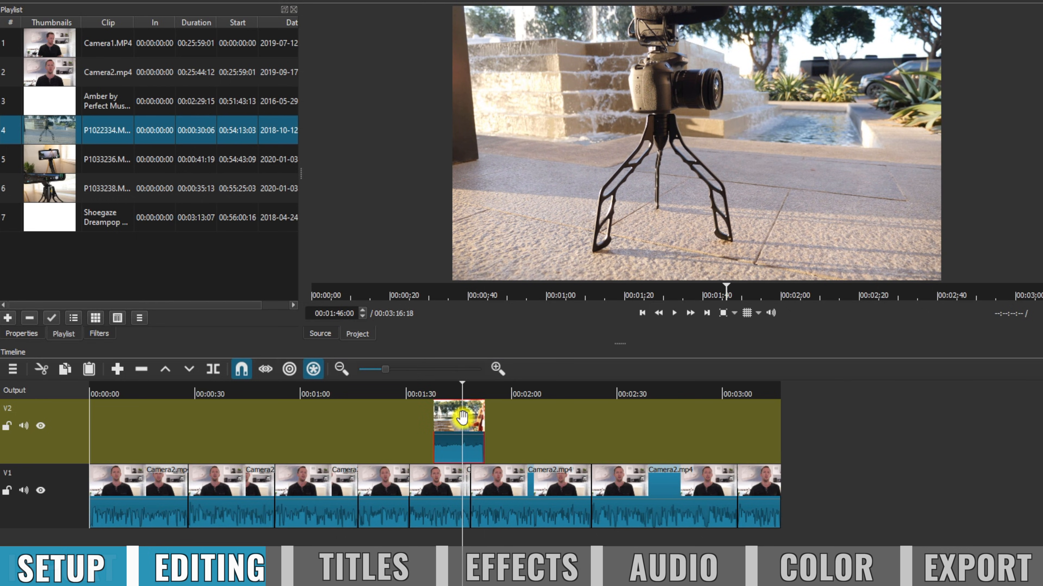
pyautogui.press('s')
pyautogui.click(471, 419)
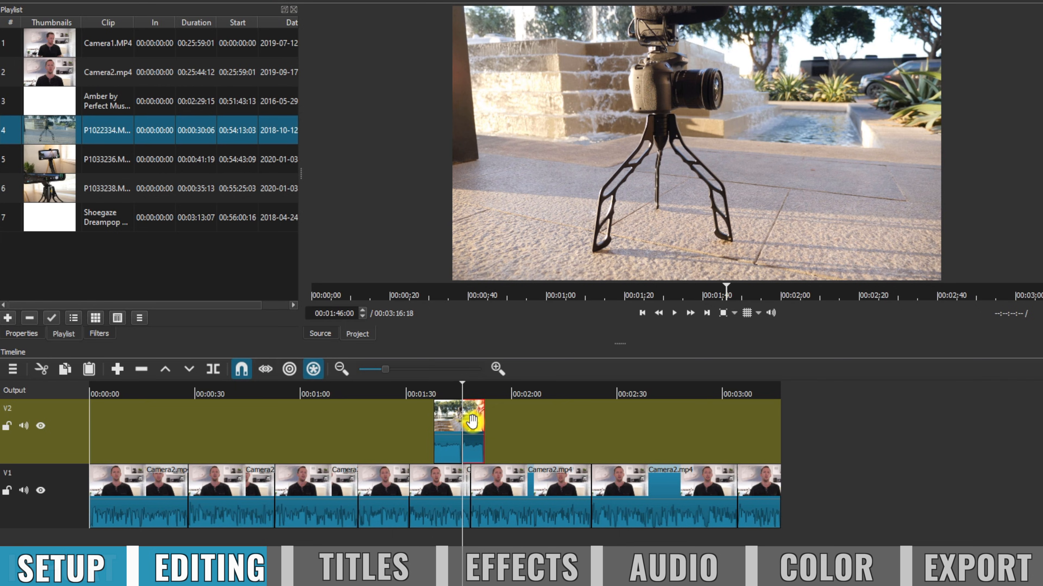
pyautogui.press('Delete')
# Step: Place P1033236.MOV from the playlist on V2 at about 00:01:48 and split it at about 00:01:56 and at 00:02:05:12
pyautogui.moveTo(47, 159); pyautogui.dragTo(472, 434)
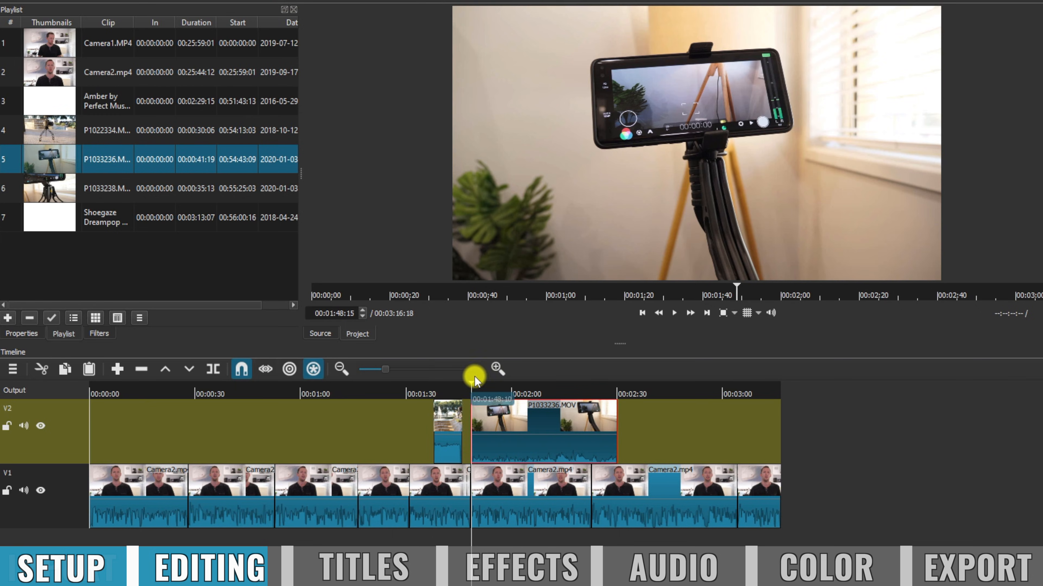
pyautogui.moveTo(473, 385); pyautogui.dragTo(531, 386)
pyautogui.press('s')
pyautogui.press('s')
# Step: Delete the first and last pieces of P1033236.MOV and move the middle piece directly against the end of the P1022334.MP4 overlay
pyautogui.click(541, 420)
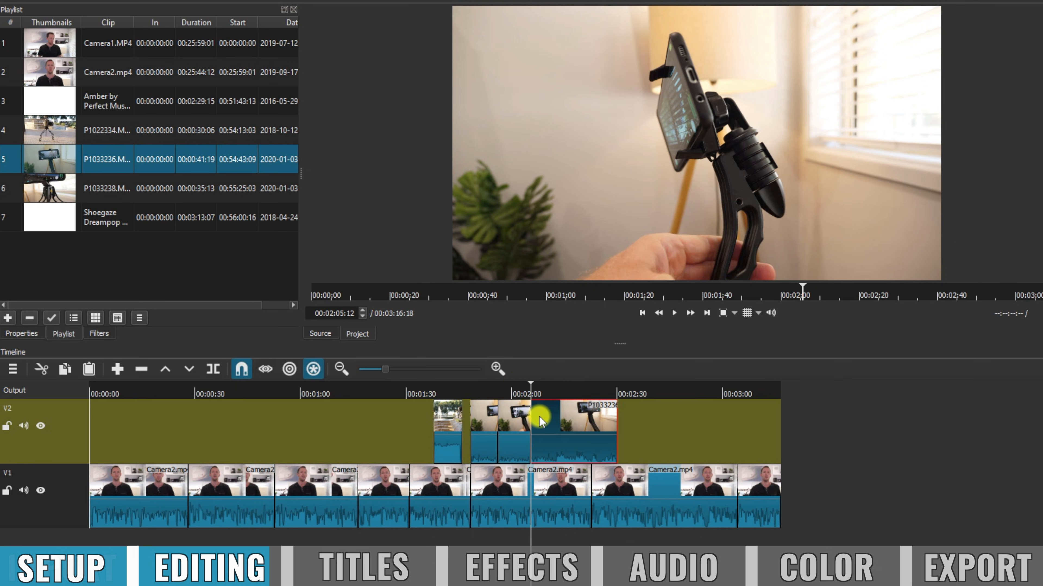
pyautogui.press('Delete')
pyautogui.click(487, 422)
pyautogui.press('Delete')
pyautogui.moveTo(506, 421); pyautogui.dragTo(437, 423)
pyautogui.moveTo(437, 424); pyautogui.dragTo(436, 423)
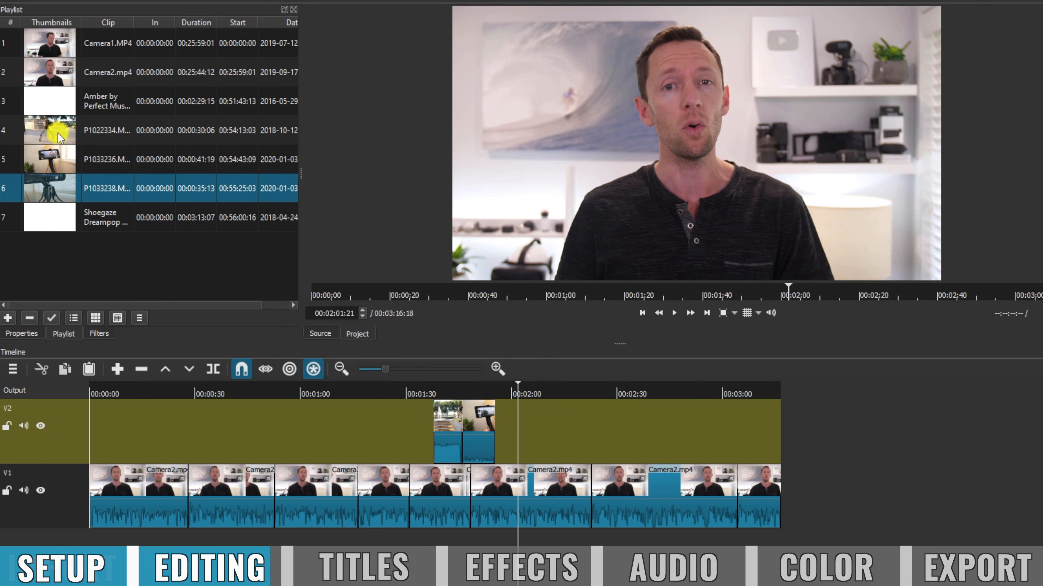
# Step: Open P1033238.MOV from the playlist in the source viewer, play through it and set its in point at 00:00:10:11
pyautogui.doubleClick(55, 191)
pyautogui.press('space')
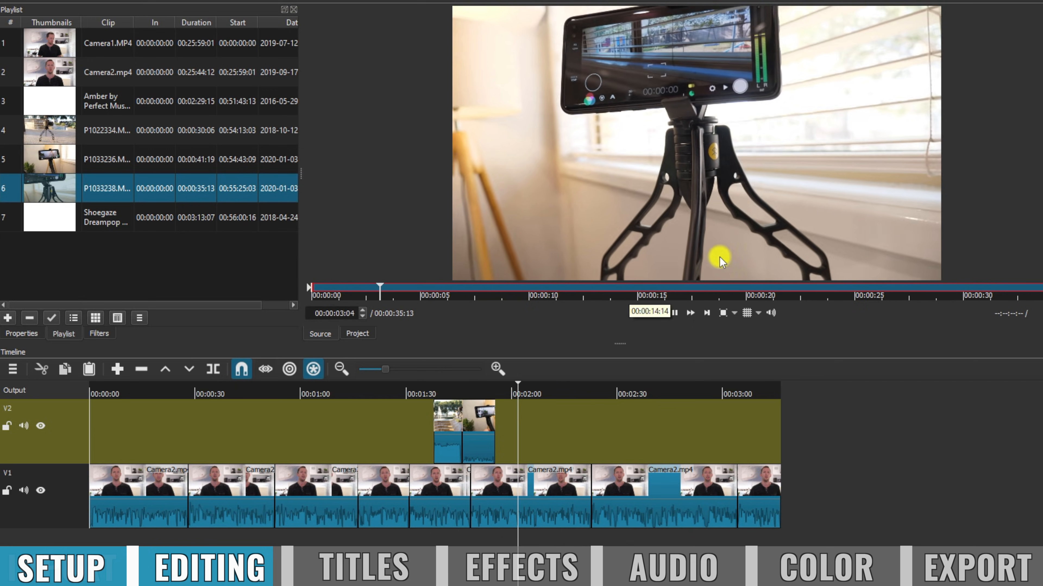
pyautogui.click(675, 313)
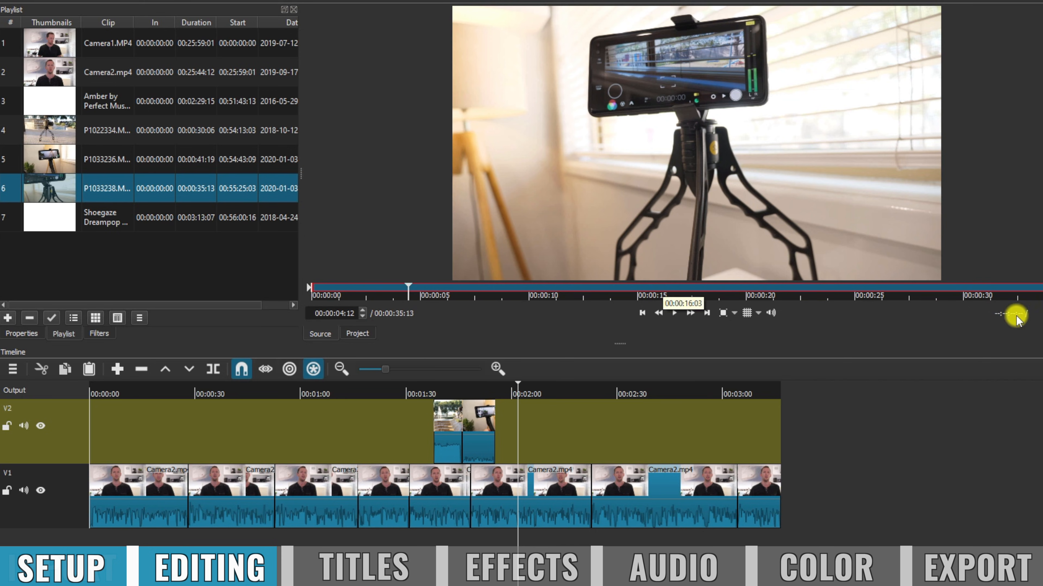
pyautogui.click(673, 313)
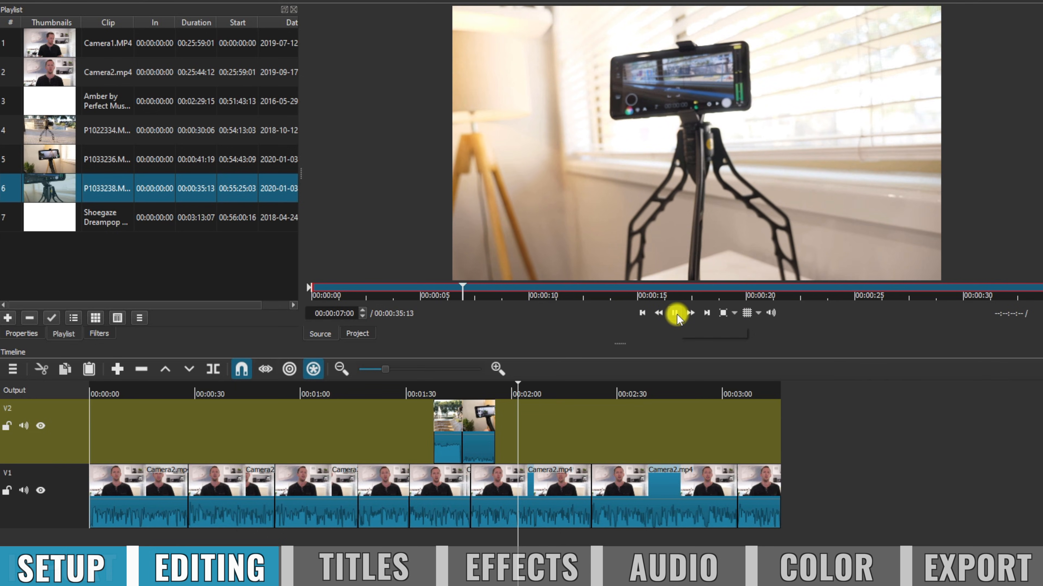
pyautogui.click(676, 314)
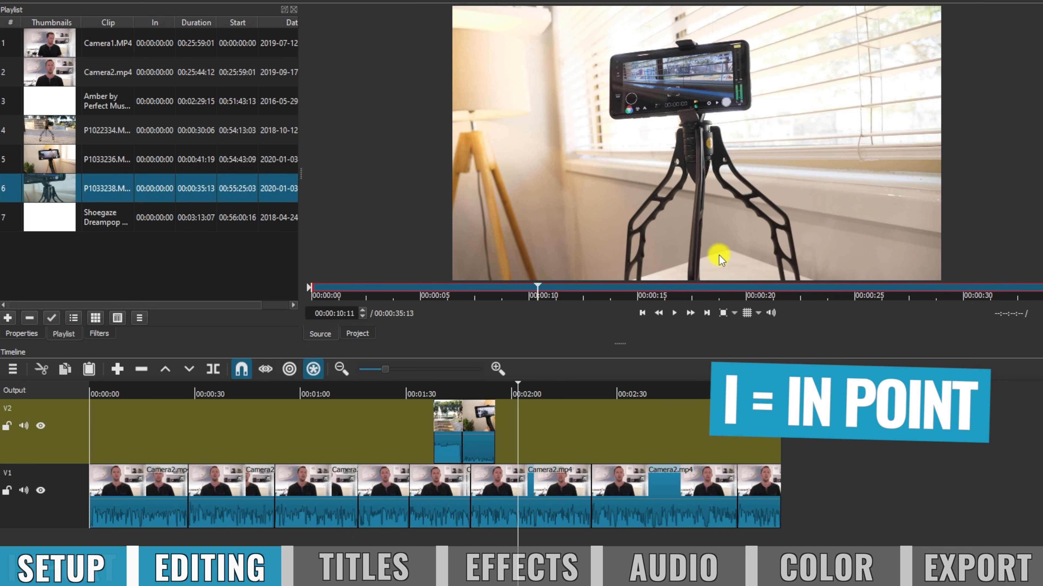
pyautogui.press('i')
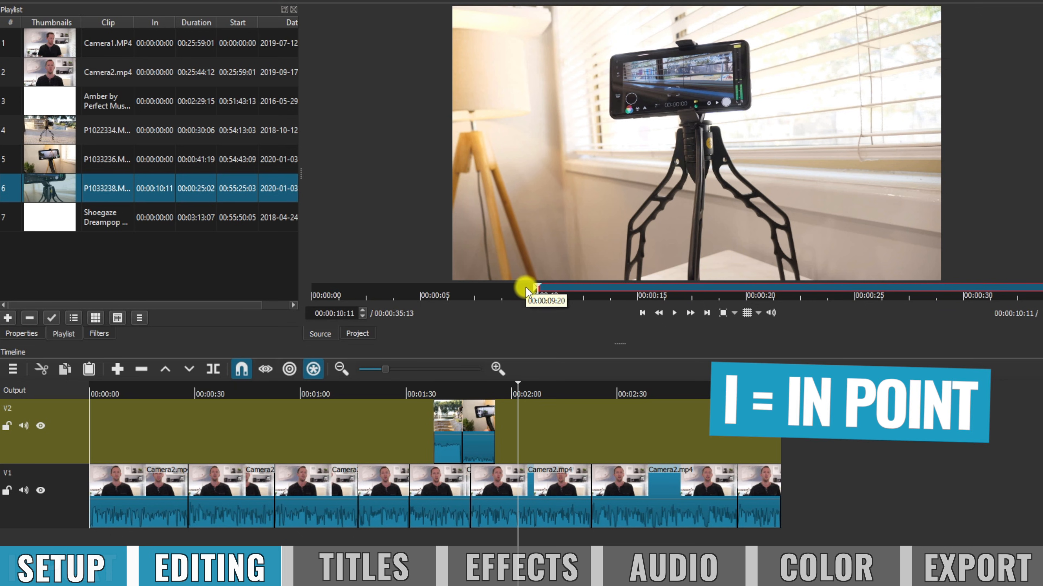
# Step: Set the out point of P1033238.MOV at 00:00:18:02 and place the marked section on V2 directly after the P1033236.MOV piece
pyautogui.click(677, 313)
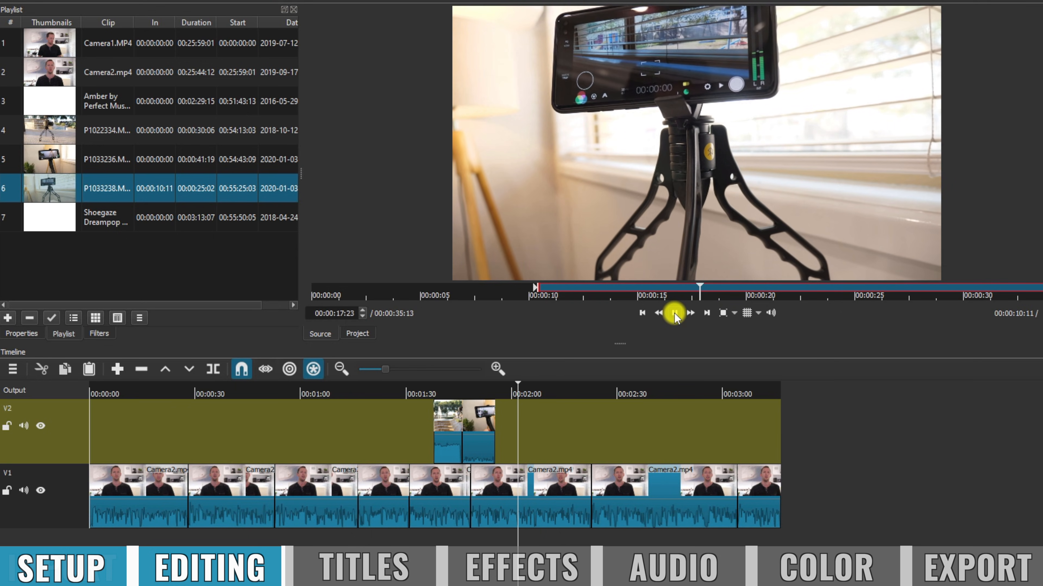
pyautogui.click(675, 313)
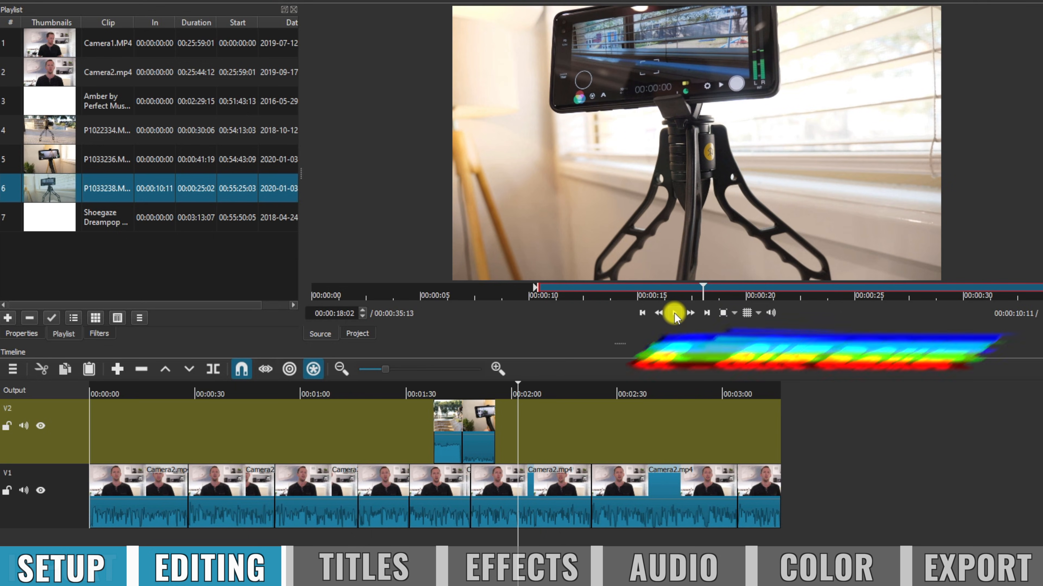
pyautogui.press('o')
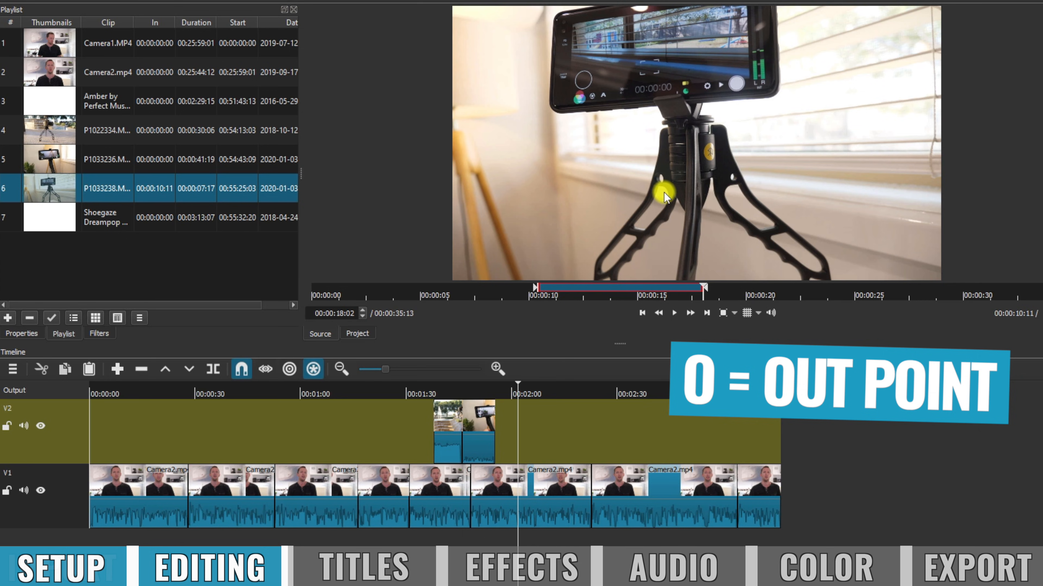
pyautogui.moveTo(678, 142); pyautogui.dragTo(503, 429)
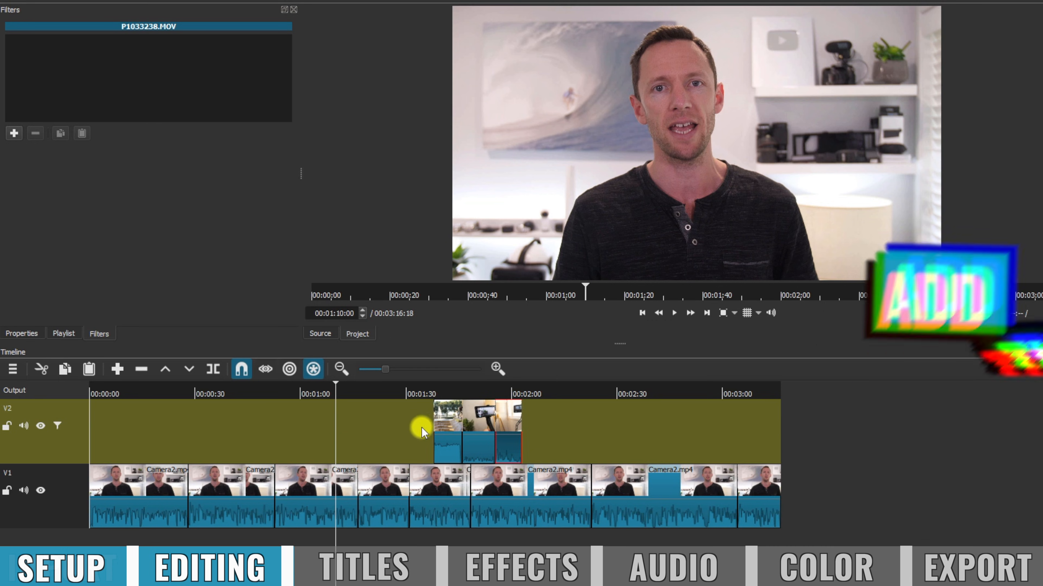
# Step: Split the first Camera2.mp4 clip on V1 at 00:00:01:02, where the title starts
pyautogui.click(93, 390)
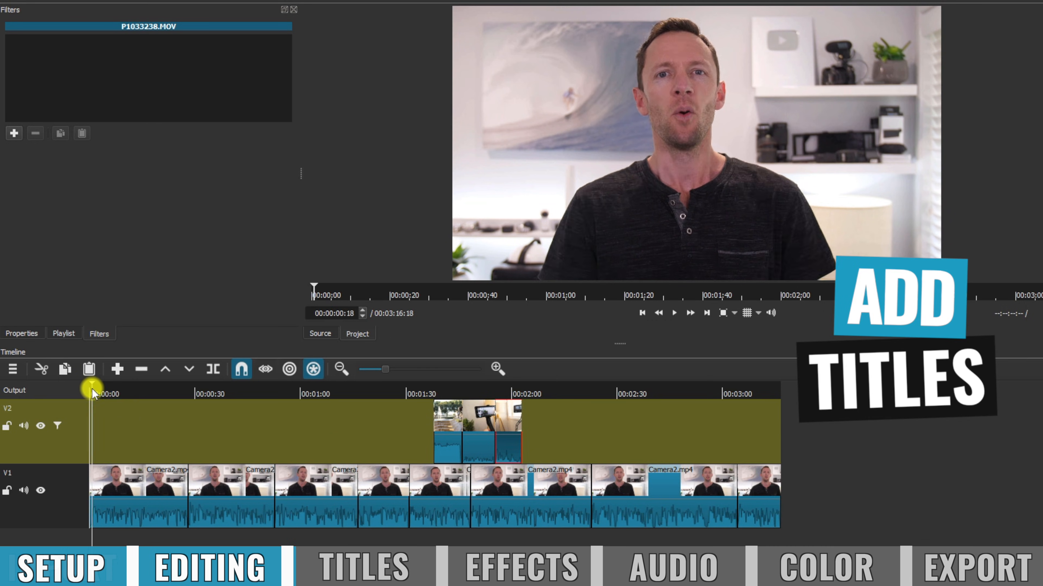
pyautogui.moveTo(92, 389); pyautogui.dragTo(92, 389)
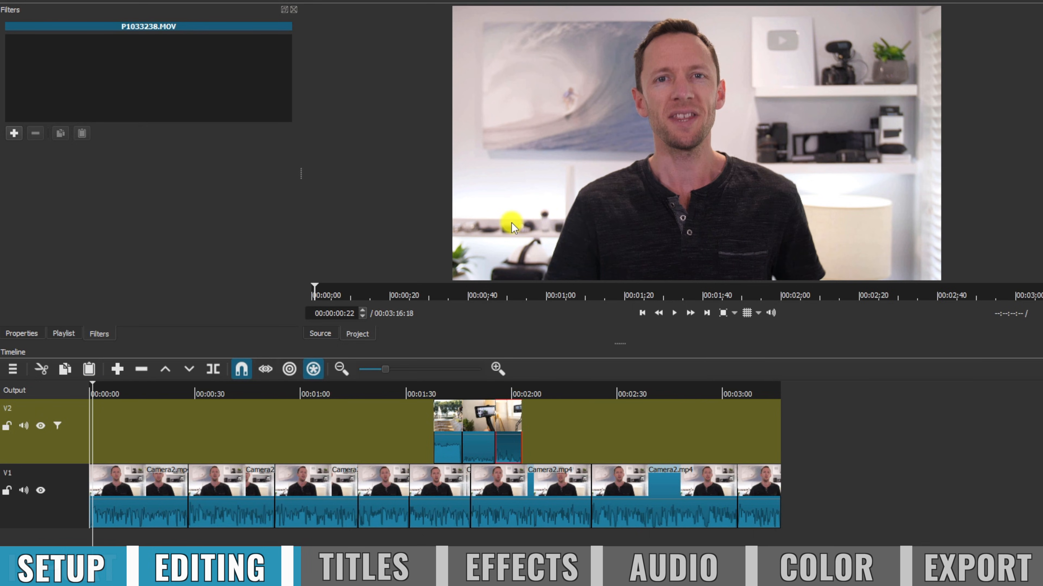
pyautogui.moveTo(93, 384); pyautogui.dragTo(93, 384)
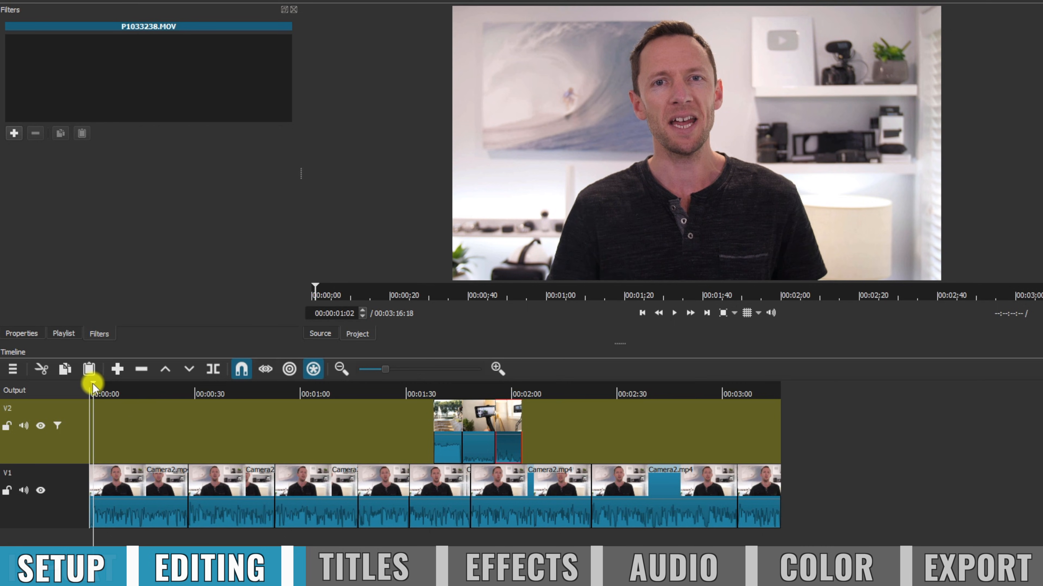
pyautogui.click(125, 484)
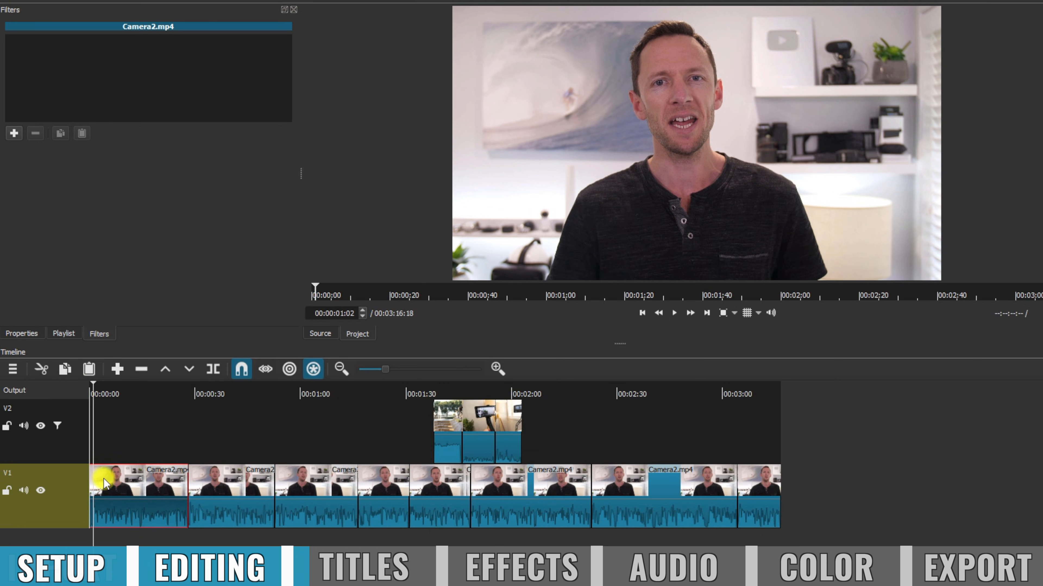
pyautogui.moveTo(103, 480); pyautogui.dragTo(99, 480)
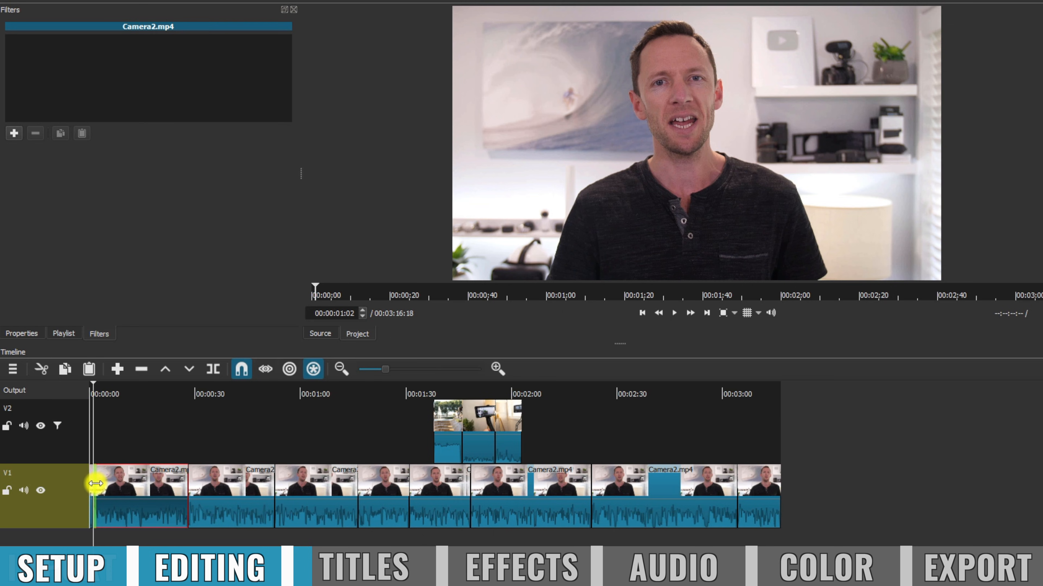
# Step: Split the first long Camera2.mp4 piece on V1 again at 00:00:04:19, where the title ends
pyautogui.click(97, 384)
pyautogui.moveTo(97, 384); pyautogui.dragTo(107, 384)
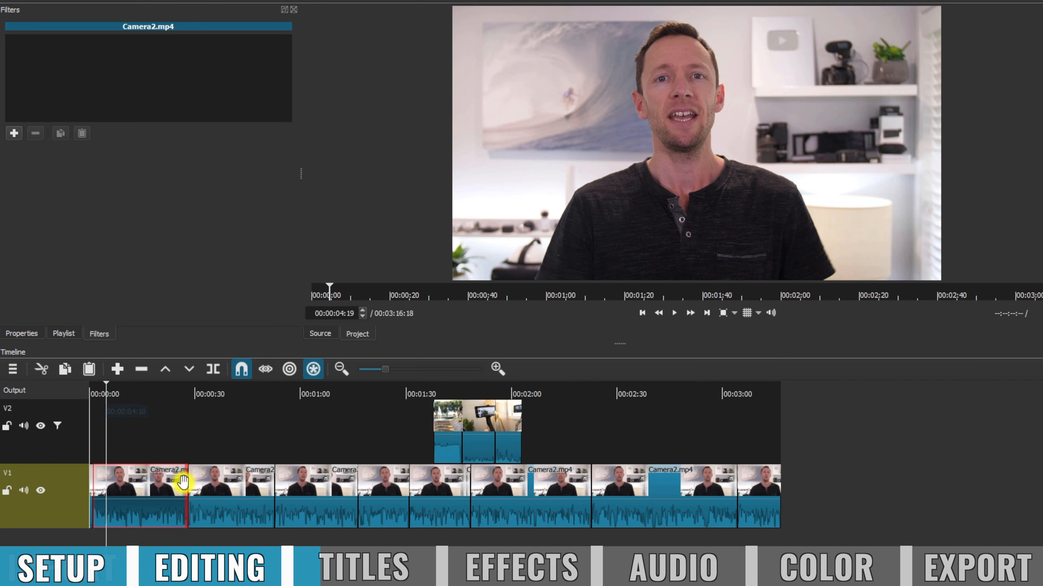
pyautogui.press('s')
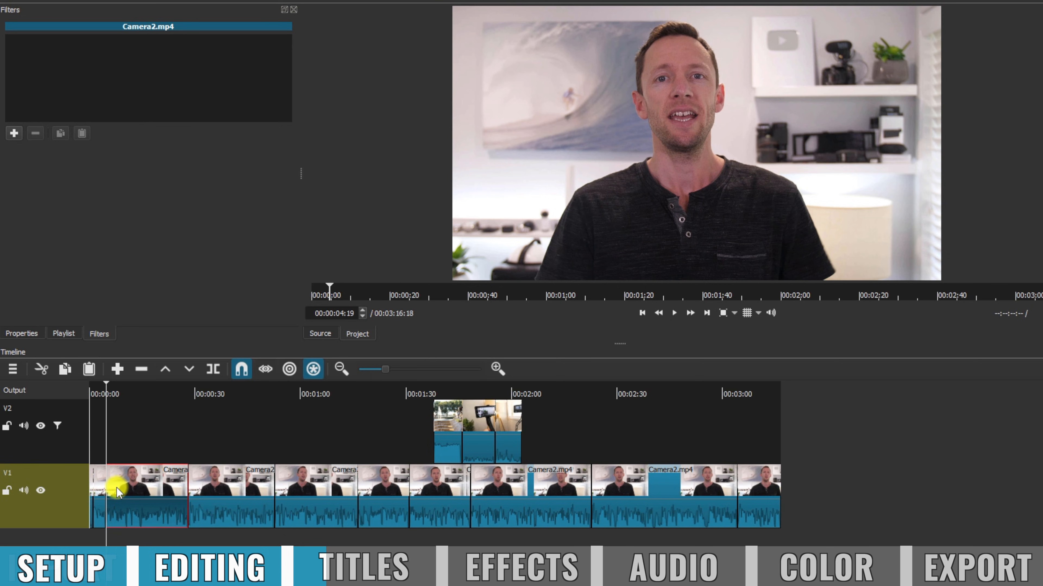
# Step: Find the text filters and add Text: Simple to the short Camera2.mp4 piece between the two new splits
pyautogui.click(97, 488)
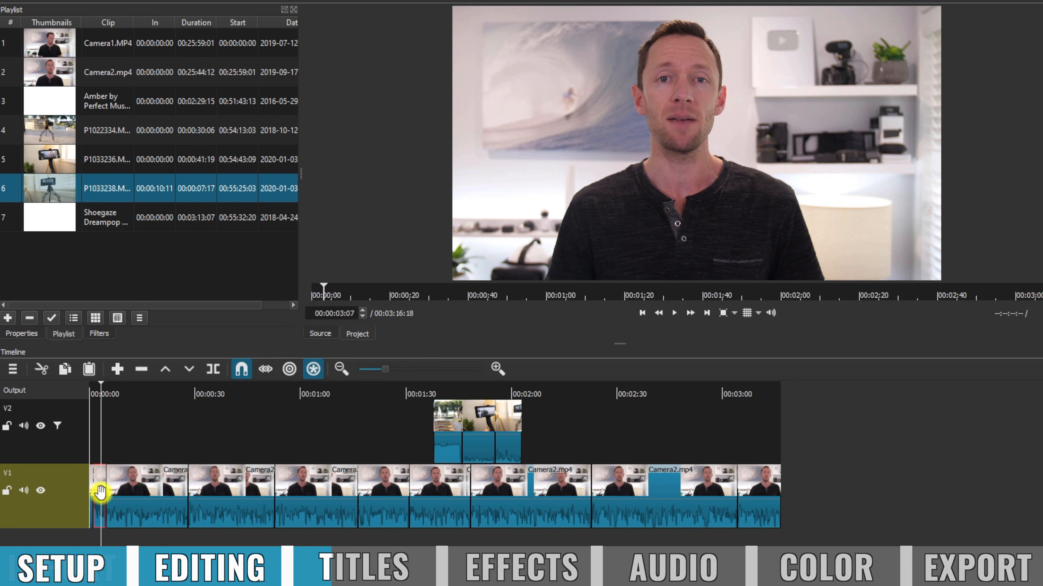
pyautogui.click(101, 334)
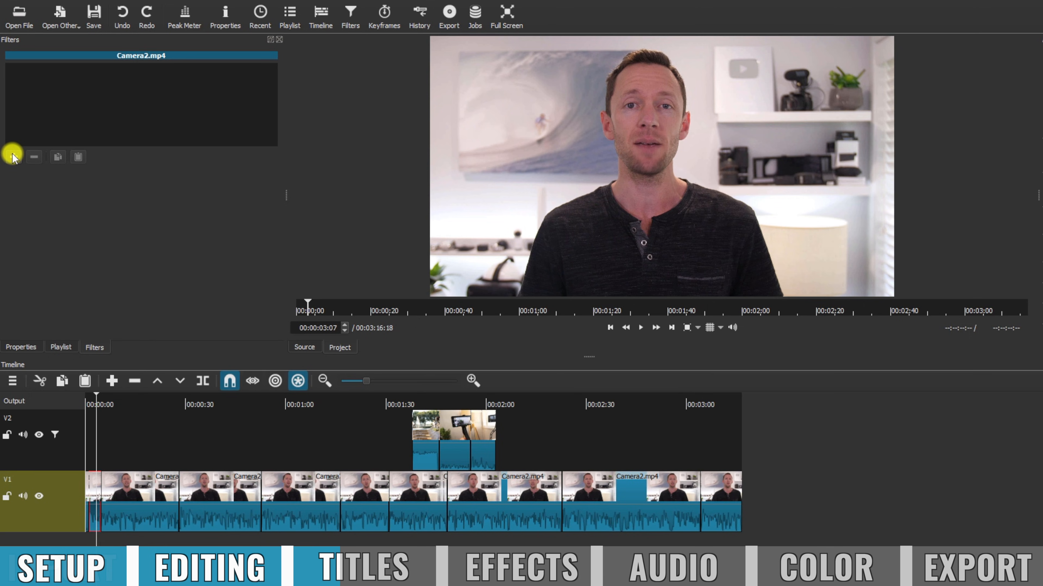
pyautogui.click(12, 156)
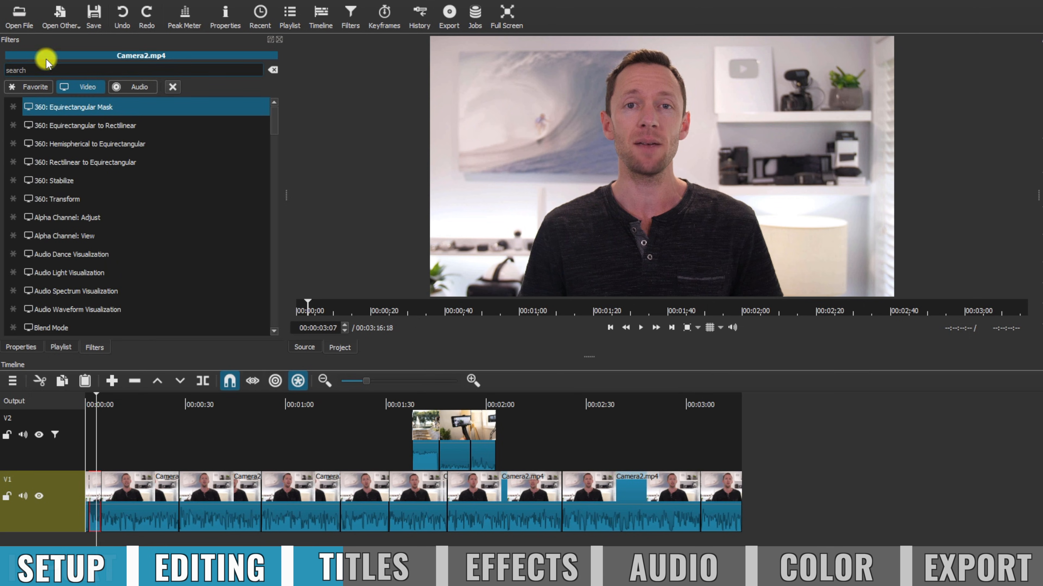
pyautogui.write('TEXT')
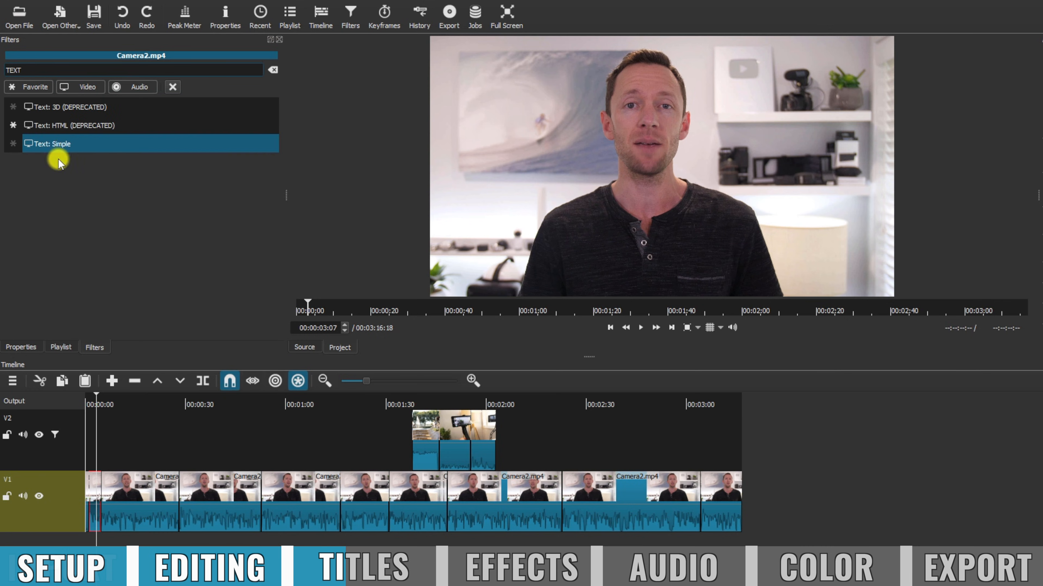
pyautogui.click(50, 145)
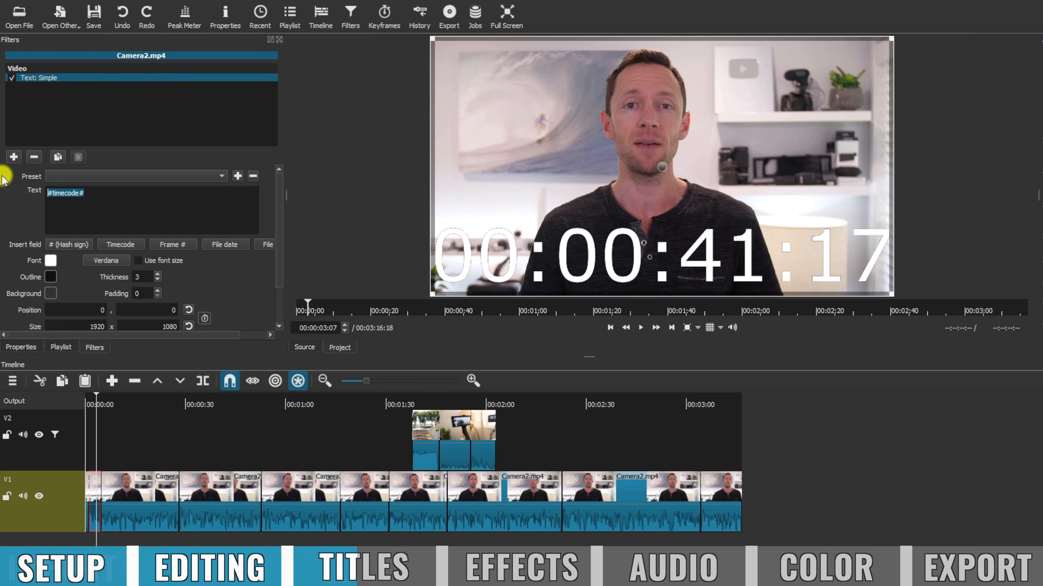
# Step: Replace the title text with the presenter's full name in capitals and set its font to Oswald Bold, size 48
pyautogui.write('JUSTIN BROWN')
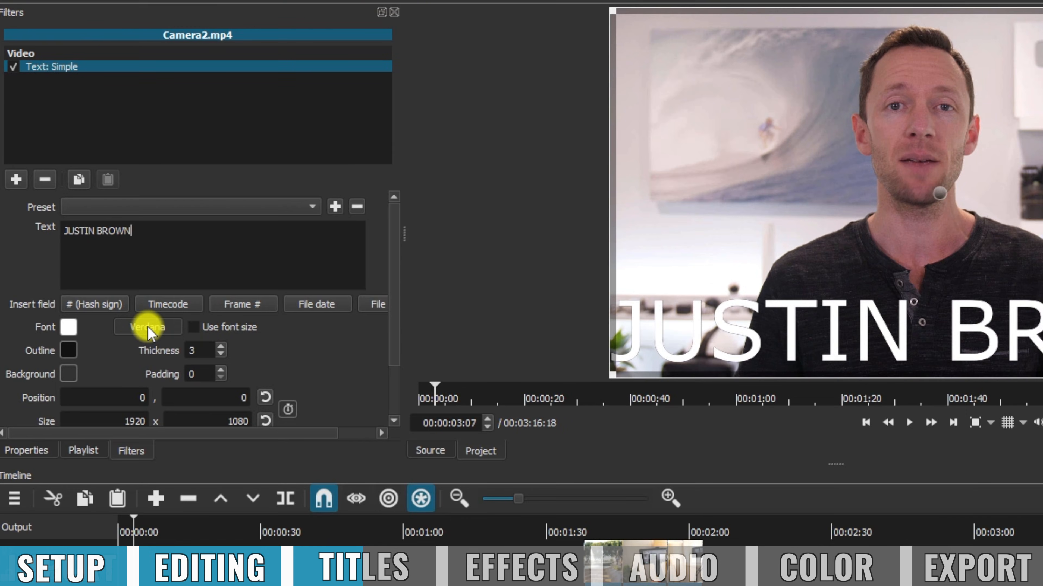
pyautogui.click(115, 275)
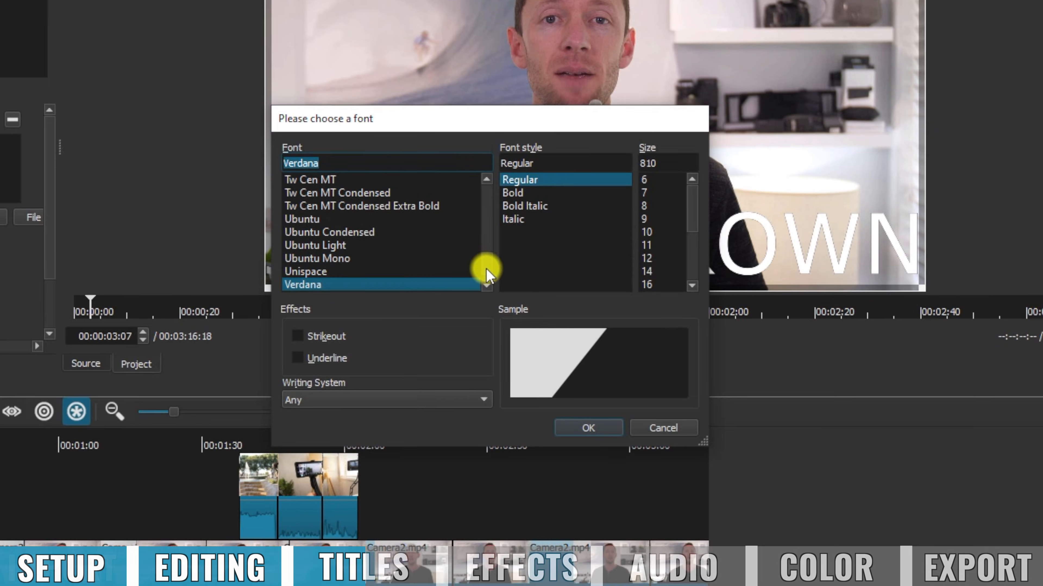
pyautogui.moveTo(585, 295); pyautogui.dragTo(584, 275)
pyautogui.click(550, 244)
pyautogui.click(620, 218)
pyautogui.moveTo(791, 237); pyautogui.dragTo(799, 247)
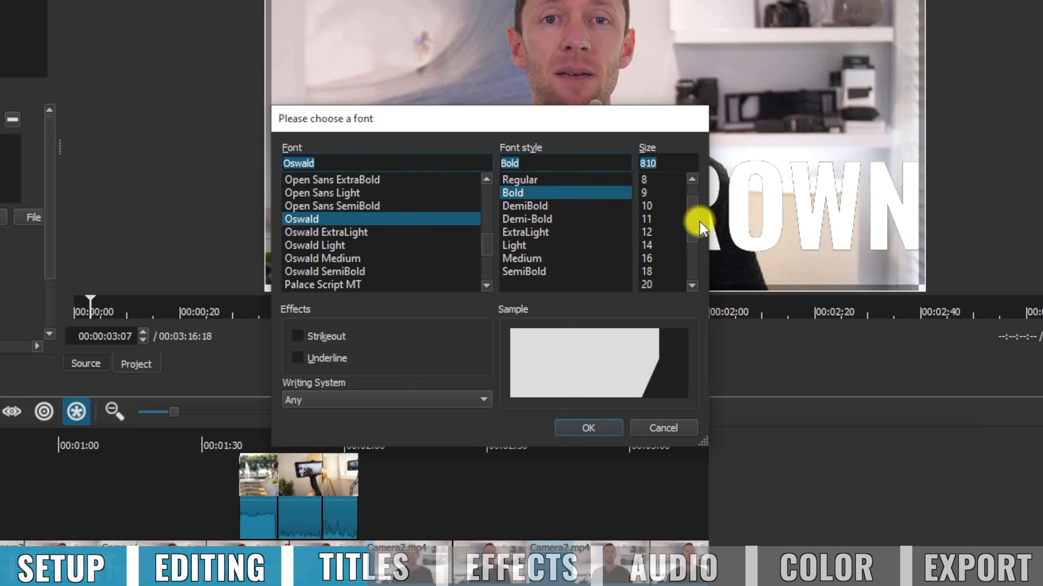
pyautogui.moveTo(700, 226); pyautogui.dragTo(693, 273)
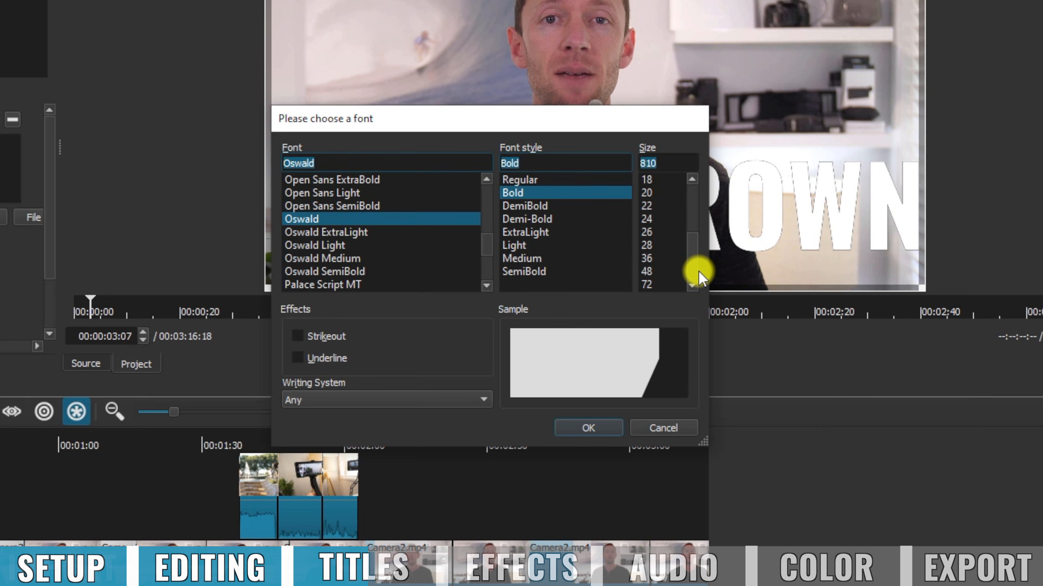
pyautogui.click(656, 271)
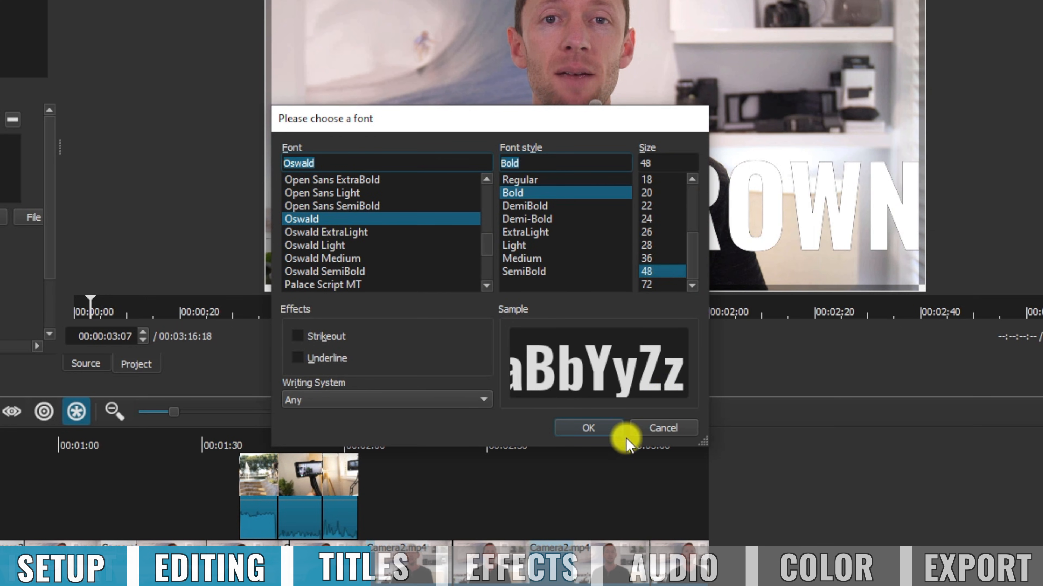
pyautogui.click(589, 428)
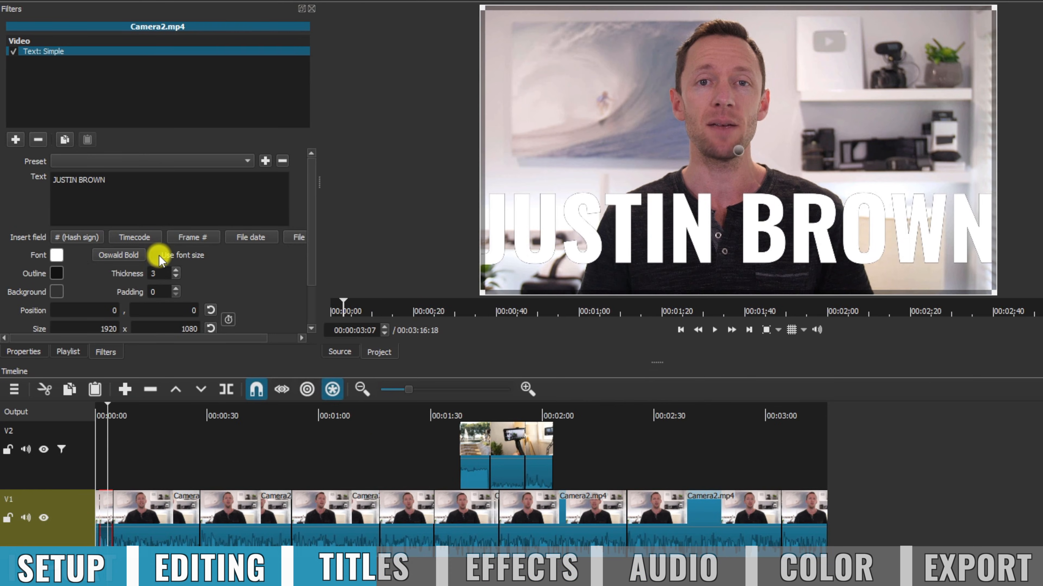
# Step: Make the title use its font size instead of scaling to the box, and increase that size to 60
pyautogui.click(156, 255)
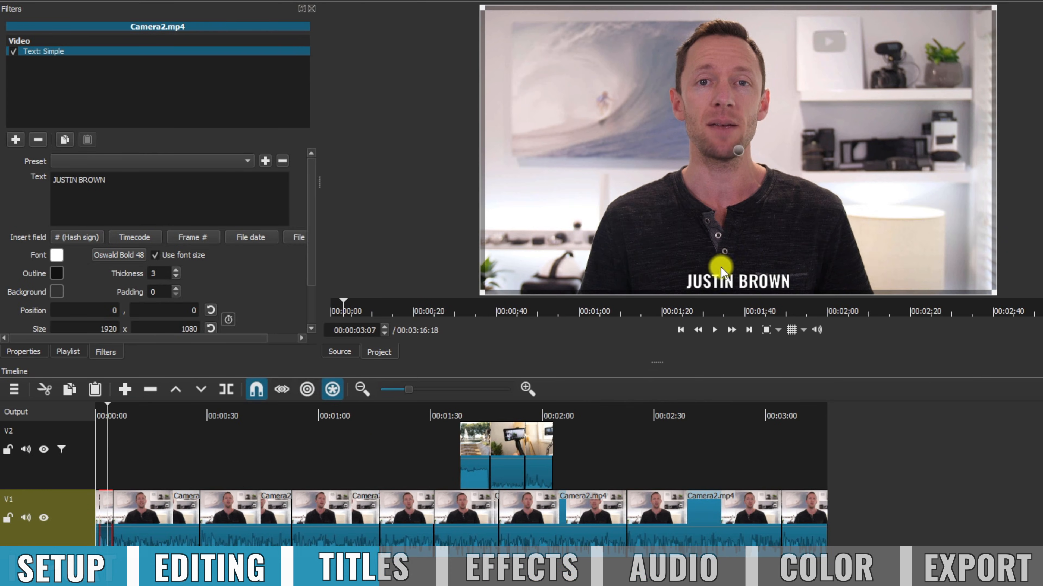
pyautogui.click(124, 256)
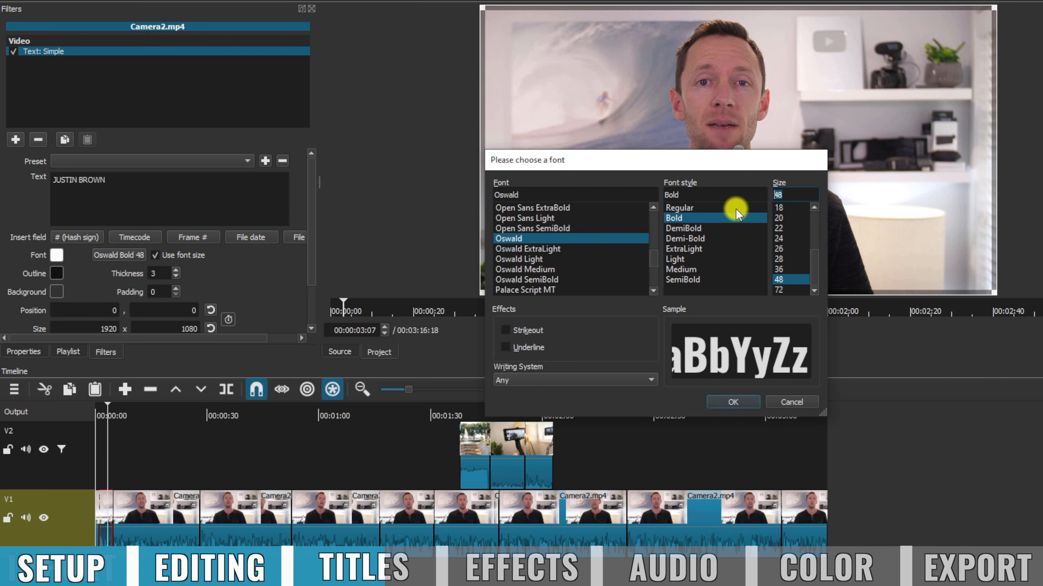
pyautogui.write('60')
pyautogui.click(734, 401)
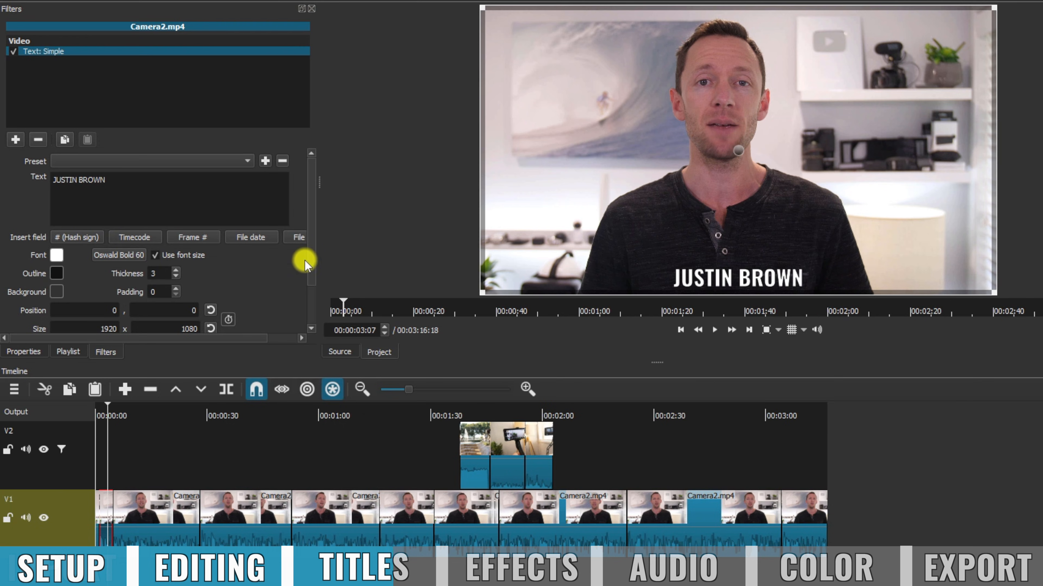
# Step: Shrink the title's text box to about 530 x 135 at position 0, 945 in the frame's lower-left corner
pyautogui.scroll(-2, 303, 256)
pyautogui.click(86, 275)
pyautogui.moveTo(993, 7); pyautogui.dragTo(613, 271)
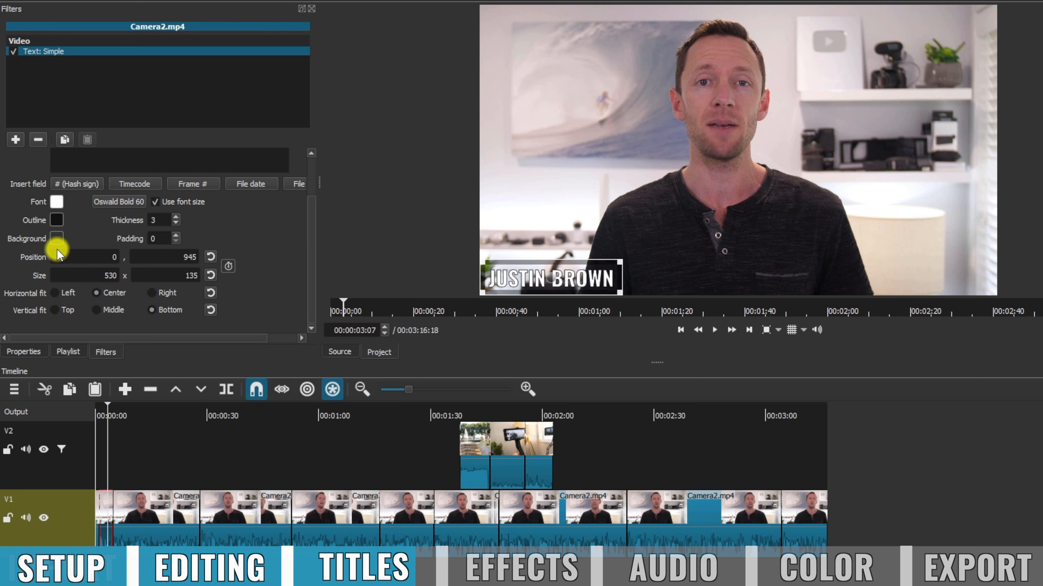
# Step: Give the title text a light cyan background with a padding of 18
pyautogui.click(55, 239)
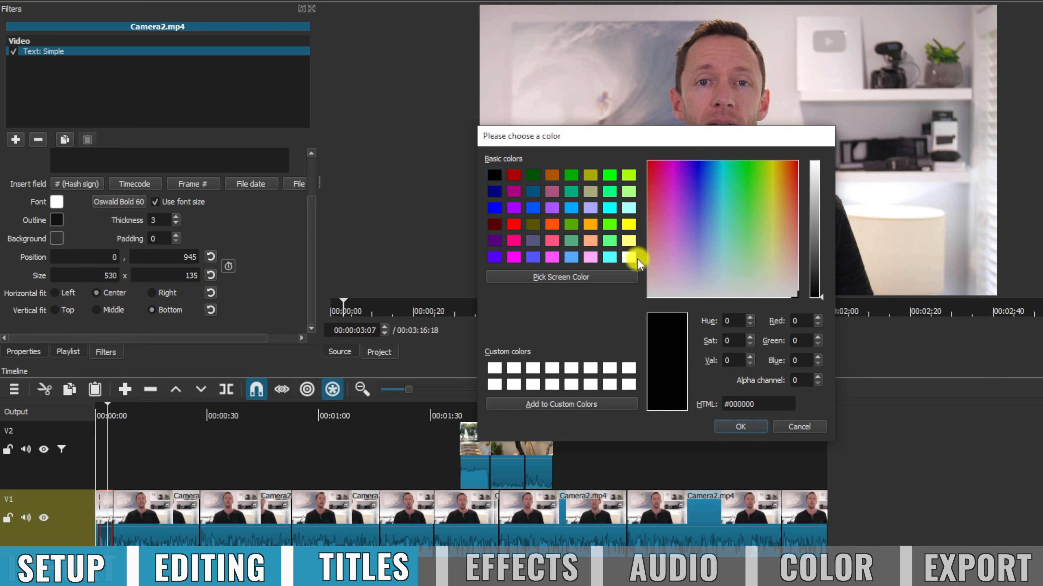
pyautogui.click(610, 257)
pyautogui.click(753, 429)
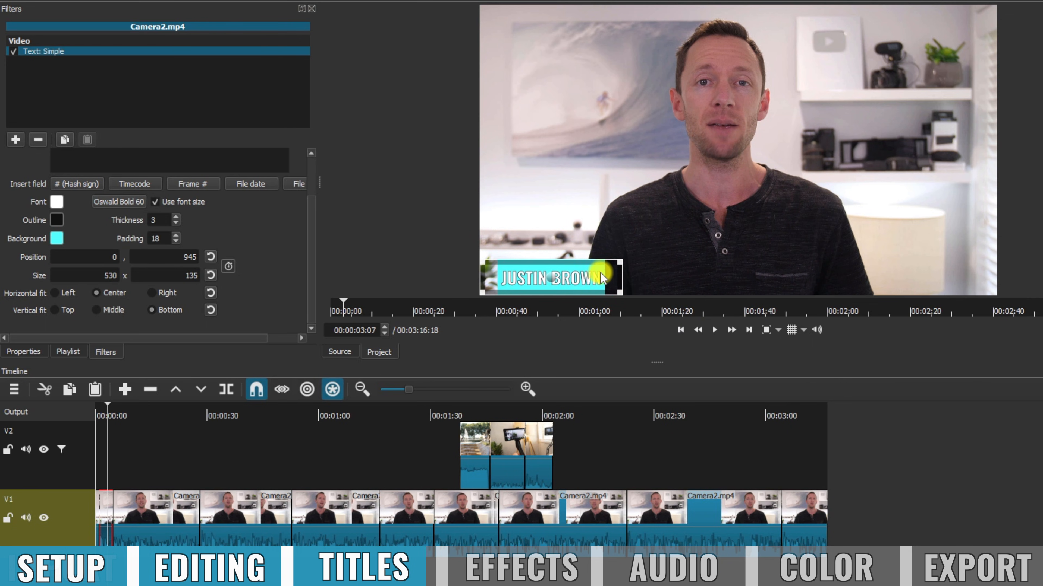
pyautogui.moveTo(601, 278); pyautogui.dragTo(724, 269)
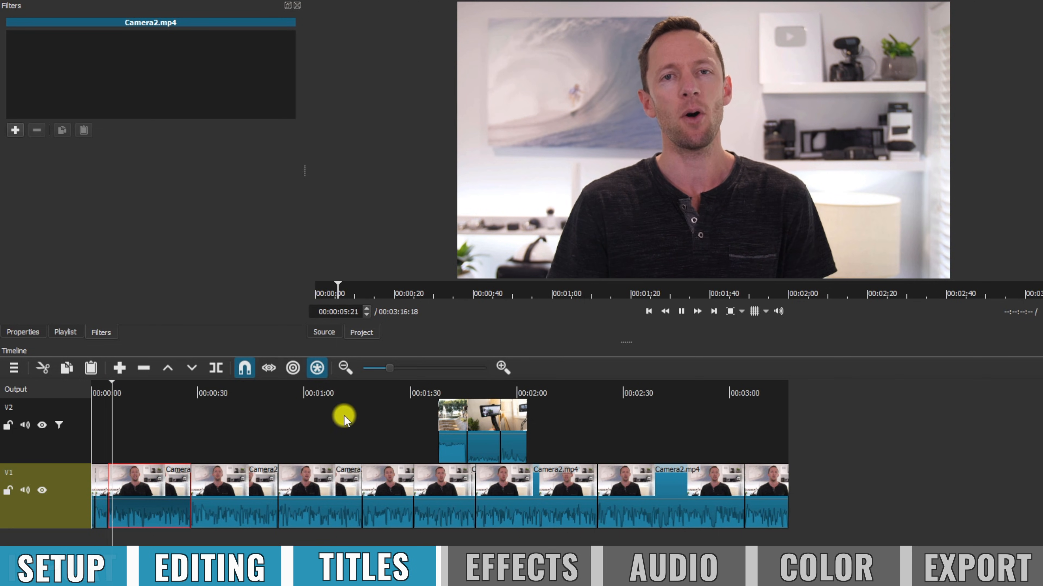
# Step: Slide the first B-roll clip on V2 over the start of the second to create a transition, and play it back
pyautogui.press('space')
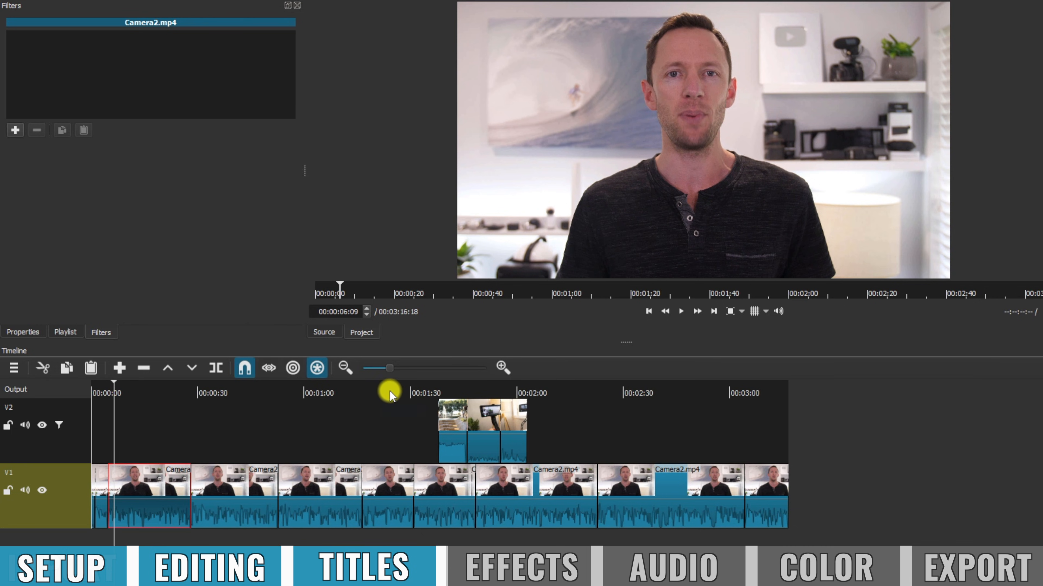
pyautogui.click(451, 409)
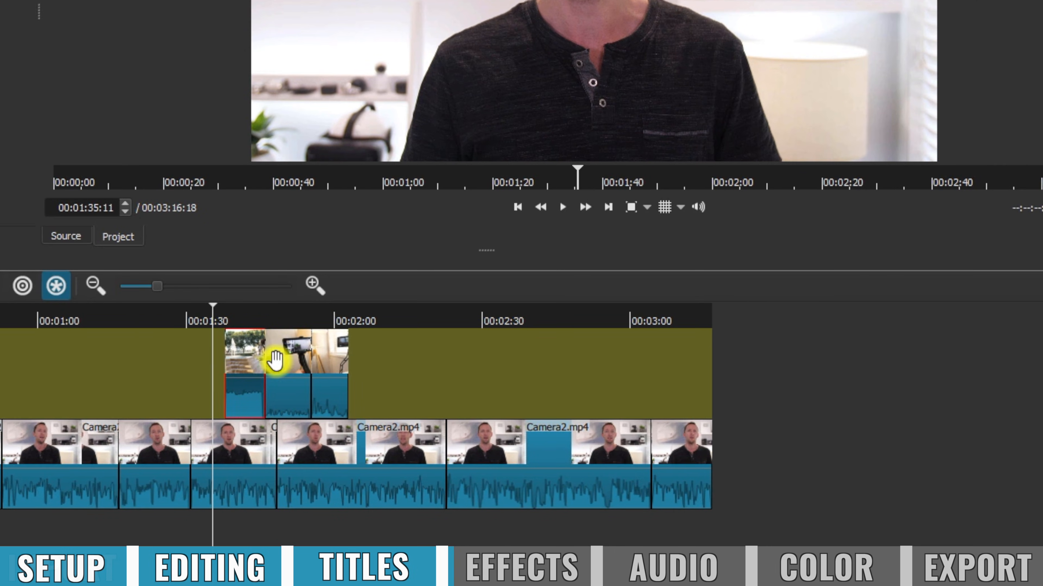
pyautogui.click(318, 284)
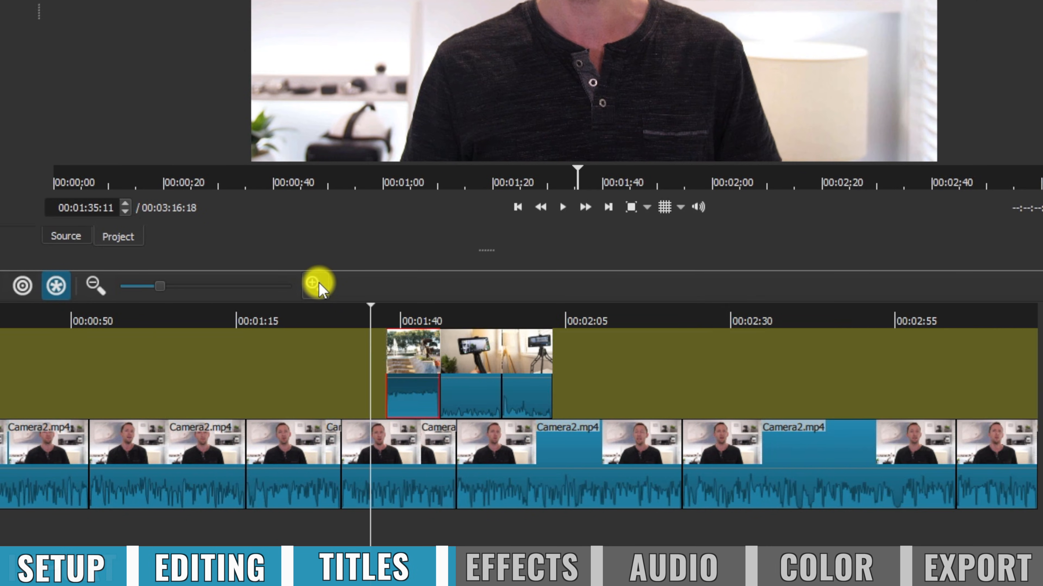
pyautogui.click(319, 284)
pyautogui.click(319, 284)
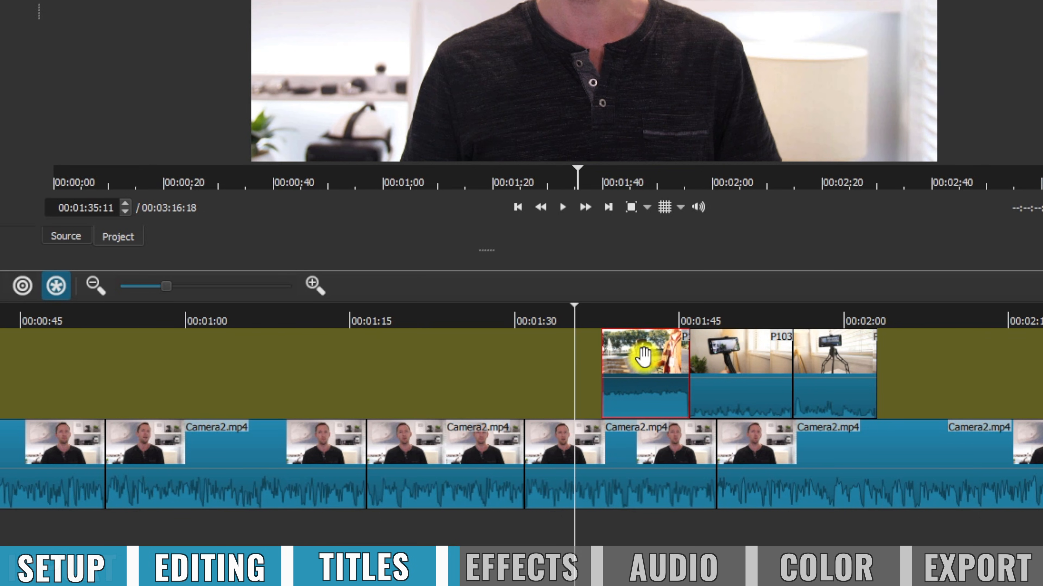
pyautogui.moveTo(645, 355); pyautogui.dragTo(669, 355)
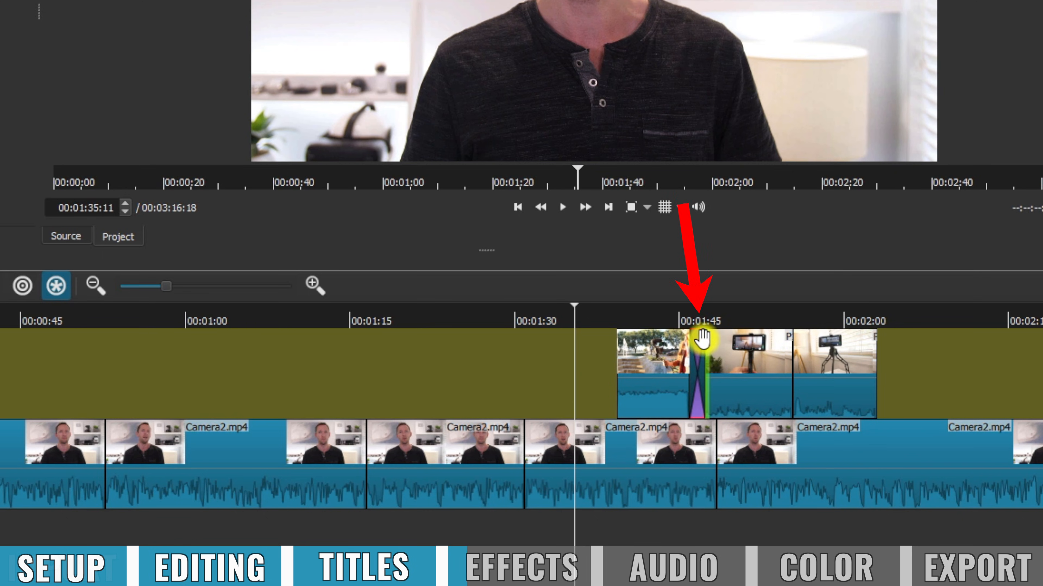
pyautogui.click(666, 320)
pyautogui.press('space')
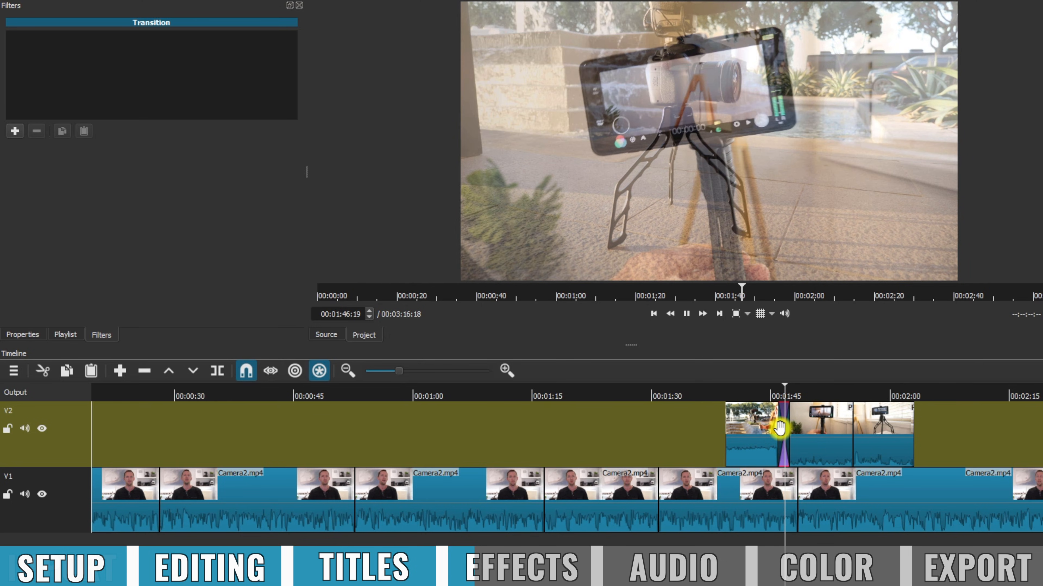
pyautogui.press('space')
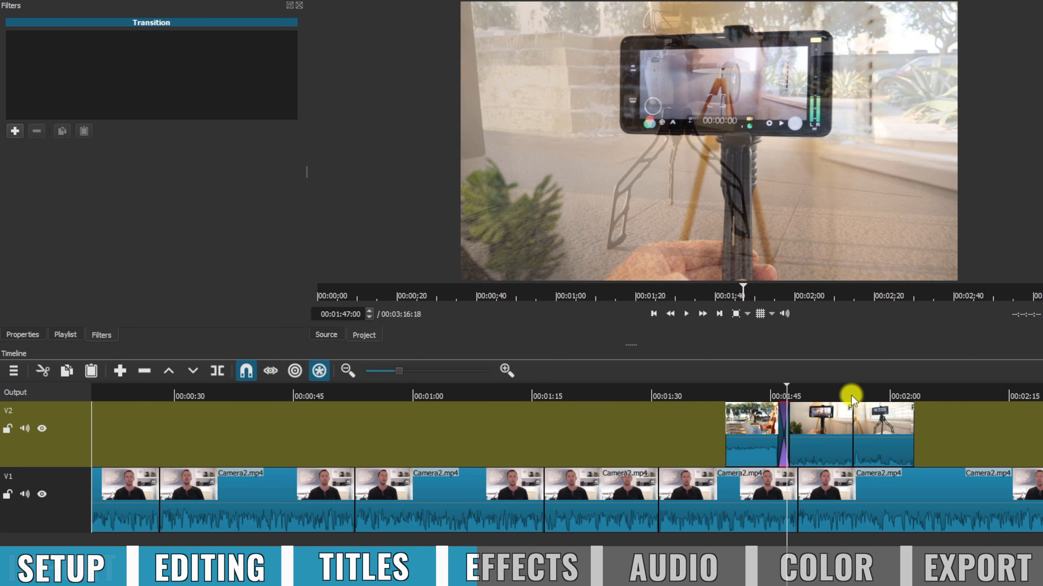
# Step: Slide P1033238.MOV on V2 over the end of the preceding B-roll clip to create a transition between them
pyautogui.click(885, 419)
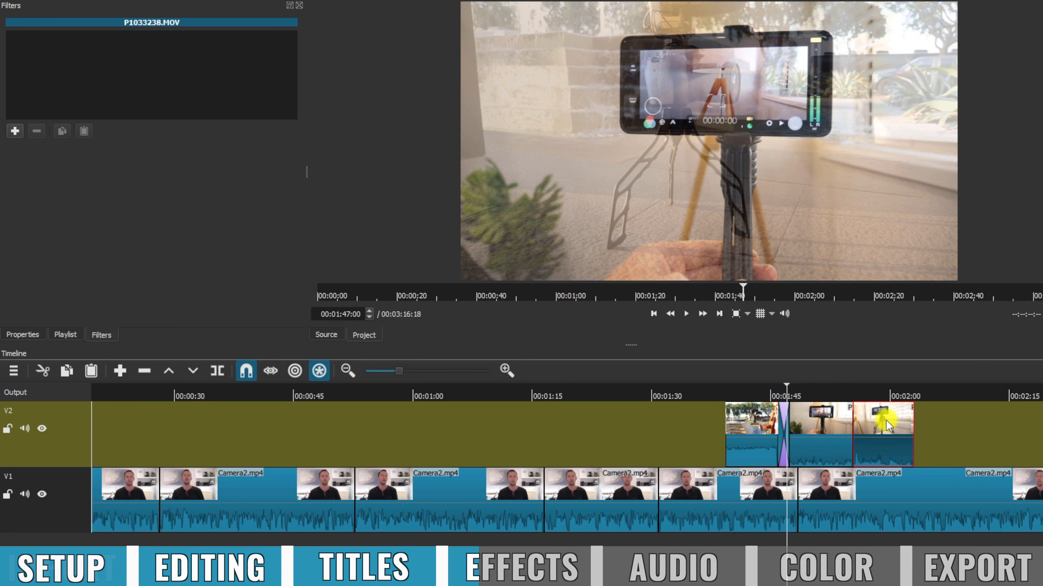
pyautogui.moveTo(886, 420); pyautogui.dragTo(866, 419)
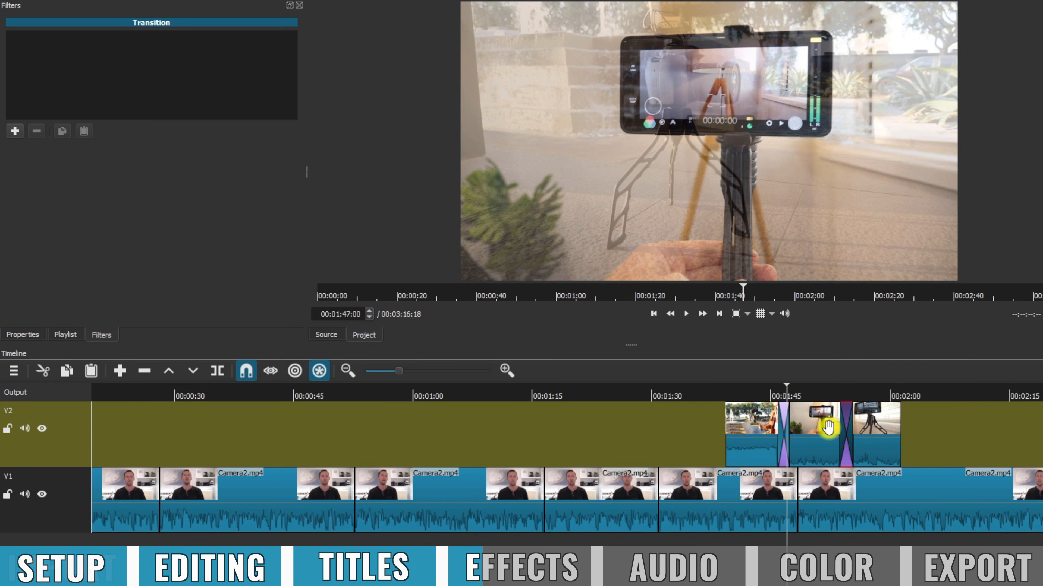
# Step: Change the video type of the first transition on V2 to Bar Horizontal and preview the wipe
pyautogui.click(783, 430)
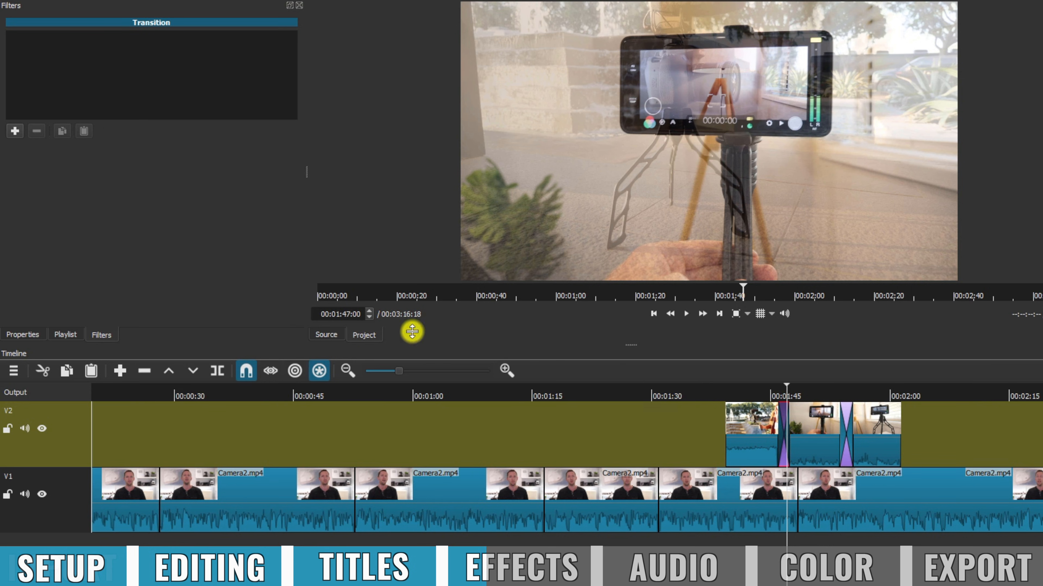
pyautogui.click(22, 335)
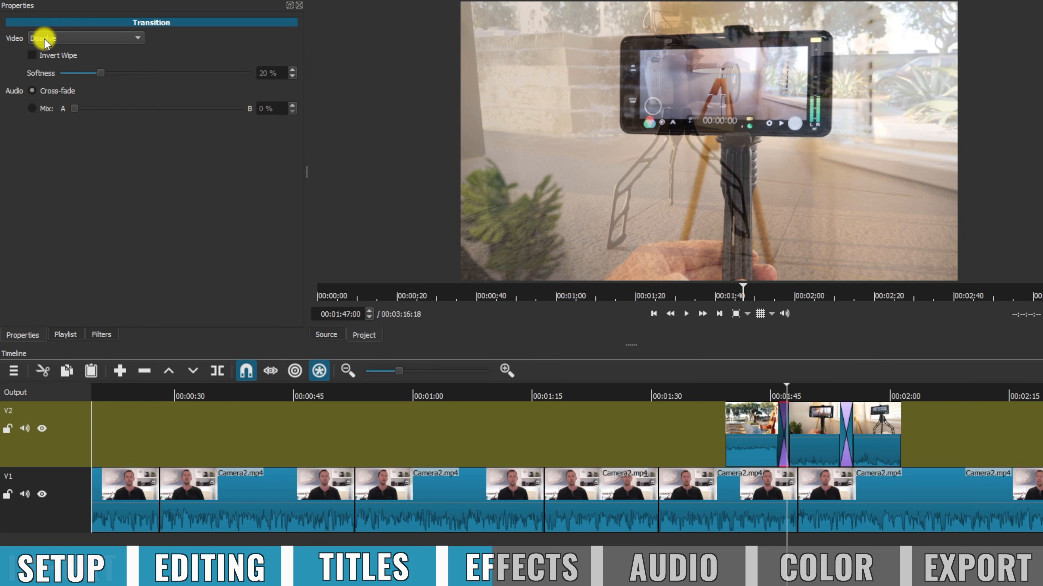
pyautogui.click(56, 38)
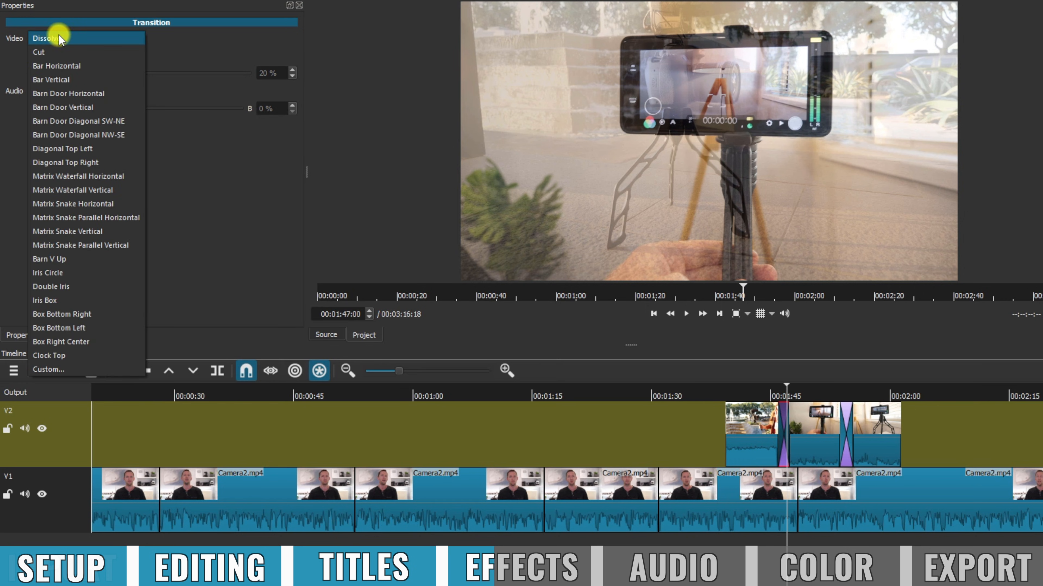
pyautogui.click(75, 69)
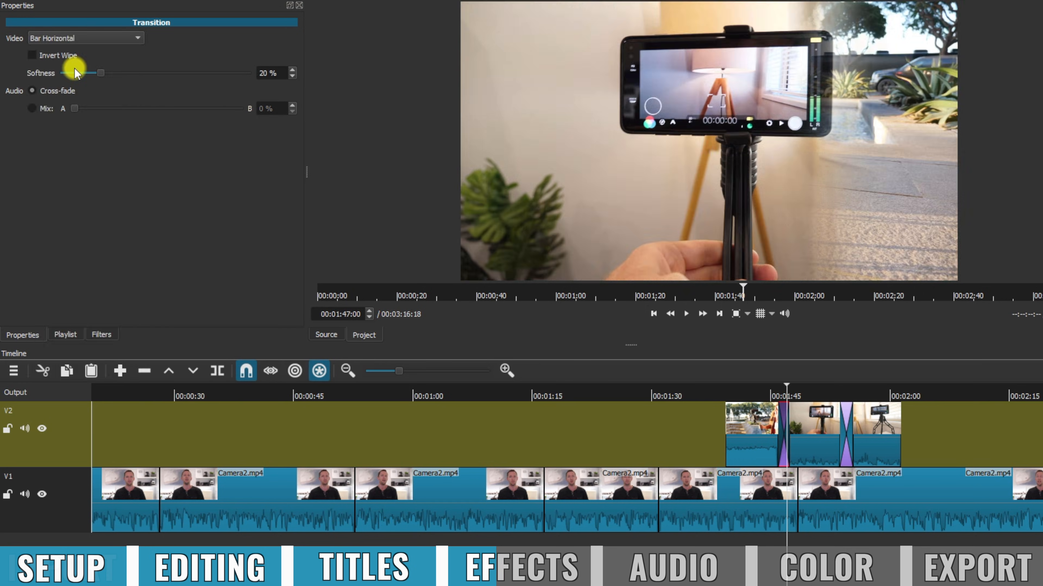
pyautogui.click(773, 389)
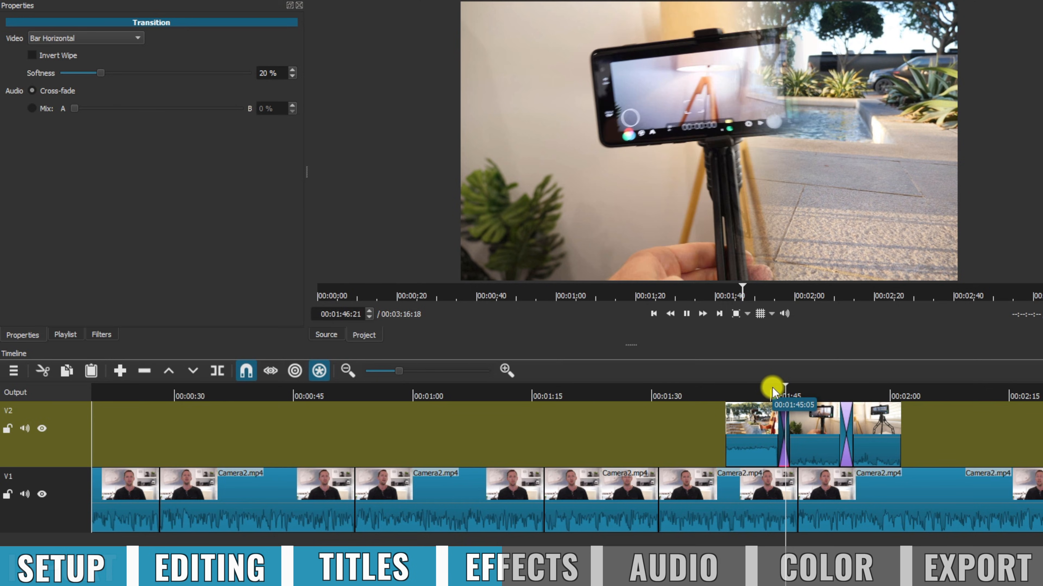
pyautogui.press('space')
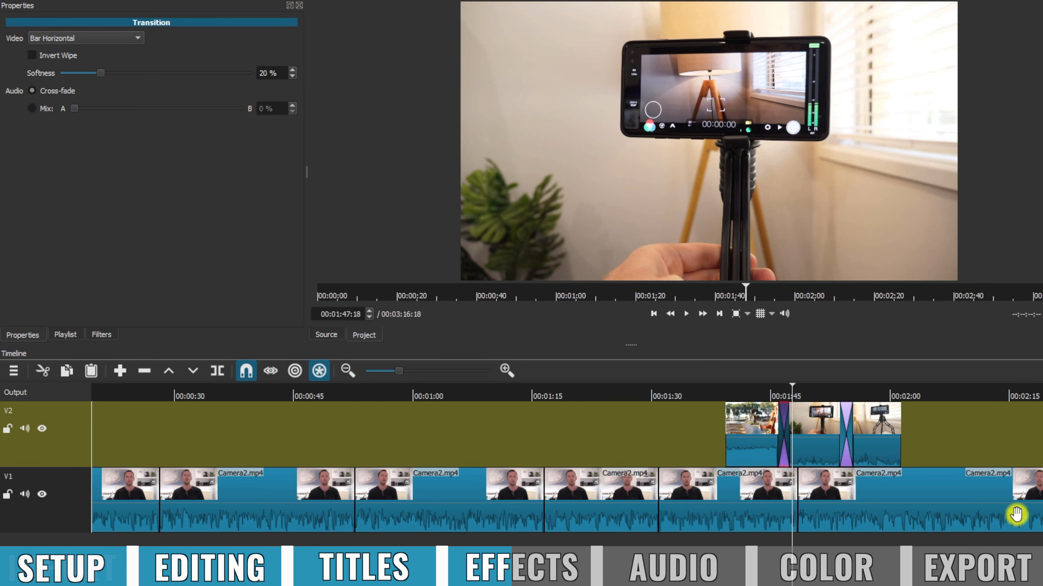
pyautogui.click(779, 390)
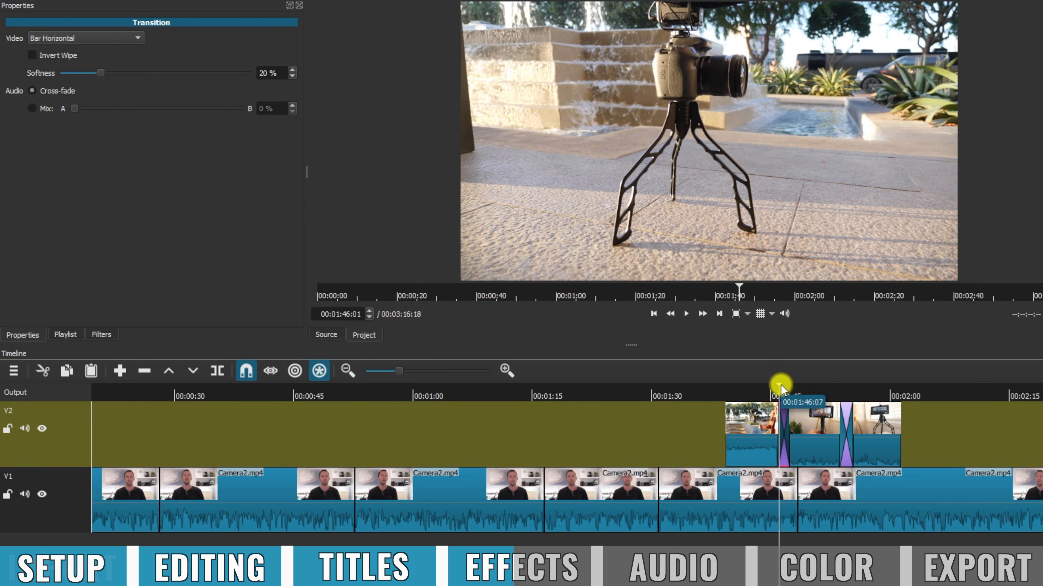
pyautogui.moveTo(781, 387); pyautogui.dragTo(785, 387)
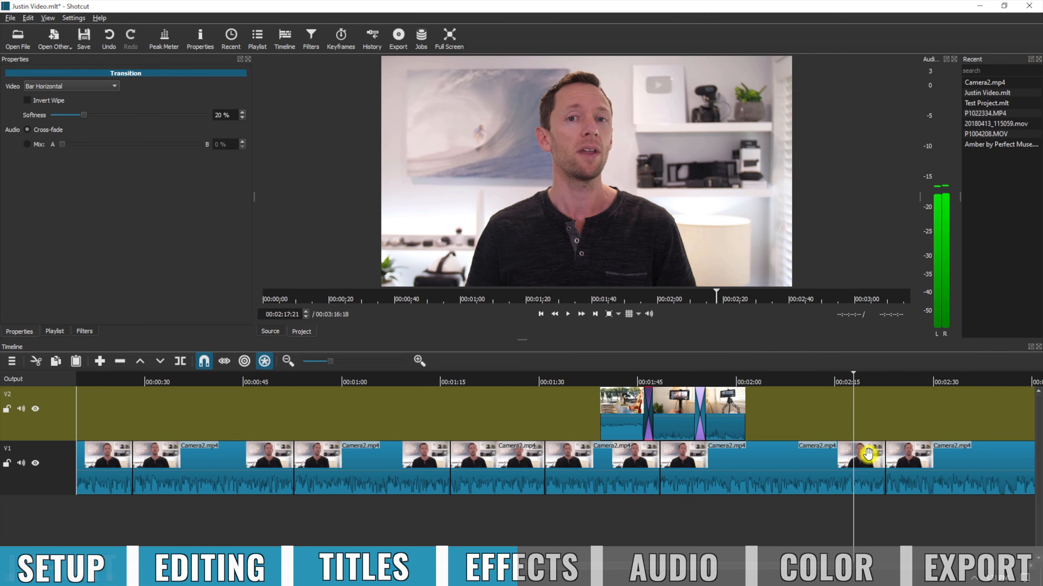
# Step: Add the Size and Position video filter to the Camera2.mp4 piece on V1 at 00:02:24:18
pyautogui.click(871, 453)
pyautogui.click(915, 452)
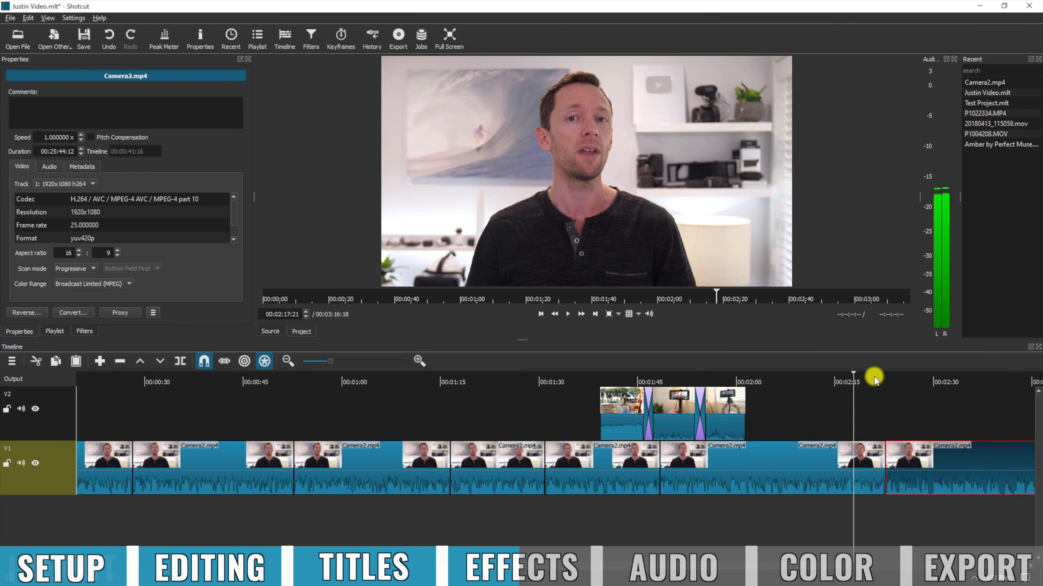
pyautogui.click(897, 378)
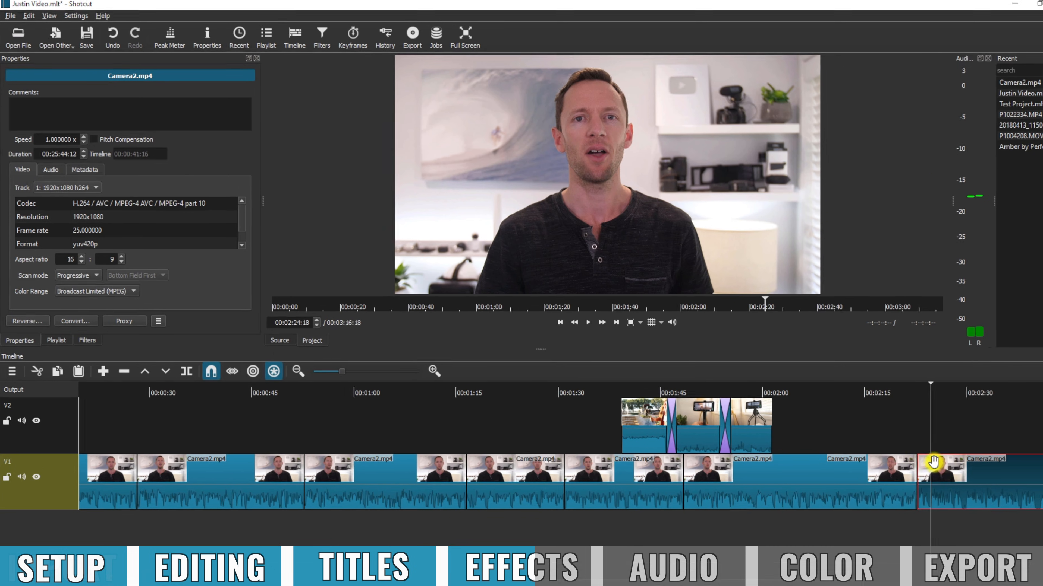
pyautogui.click(85, 331)
pyautogui.click(11, 133)
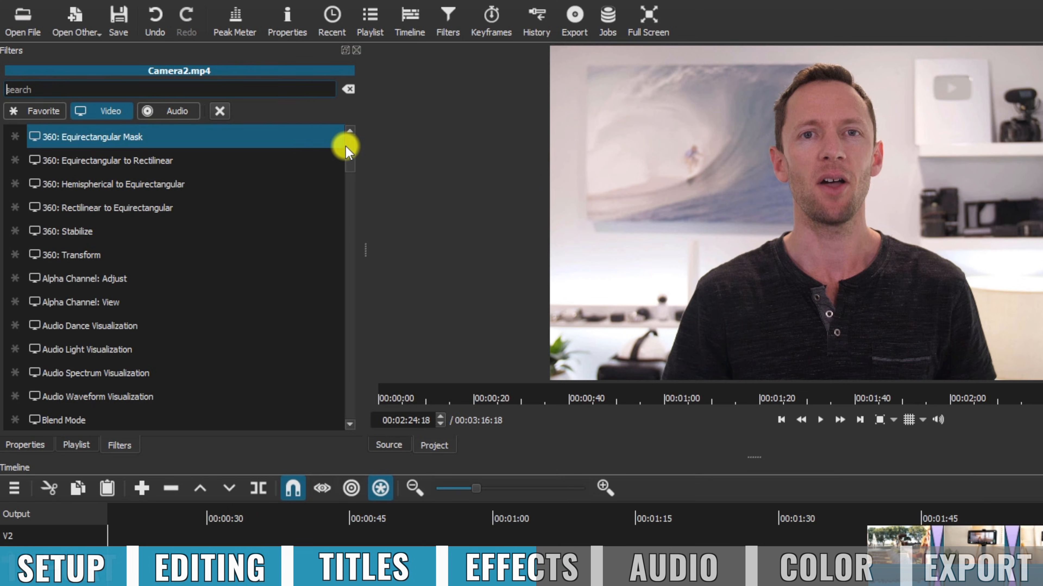
pyautogui.moveTo(349, 153); pyautogui.dragTo(328, 368)
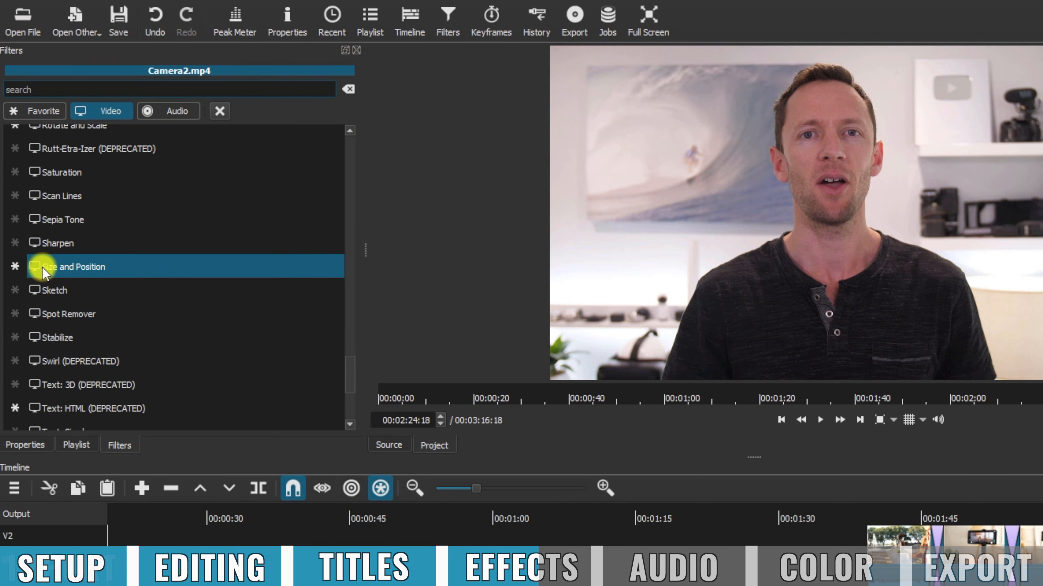
pyautogui.click(42, 270)
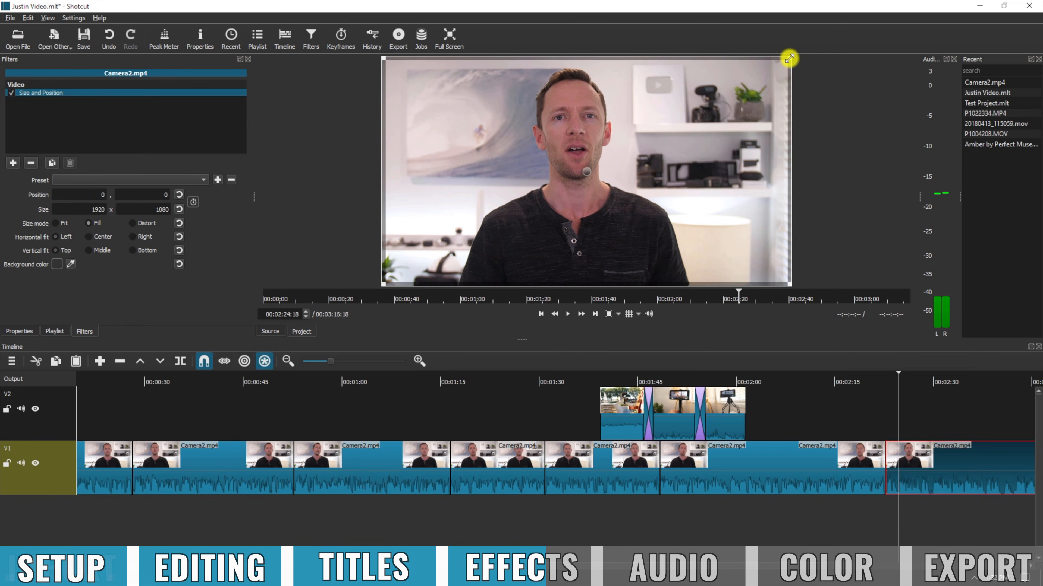
# Step: Enlarge the Camera2.mp4 piece to about 2114 x 1189 and reposition the picture to about -86, -48 in the frame
pyautogui.moveTo(793, 59); pyautogui.dragTo(833, 29)
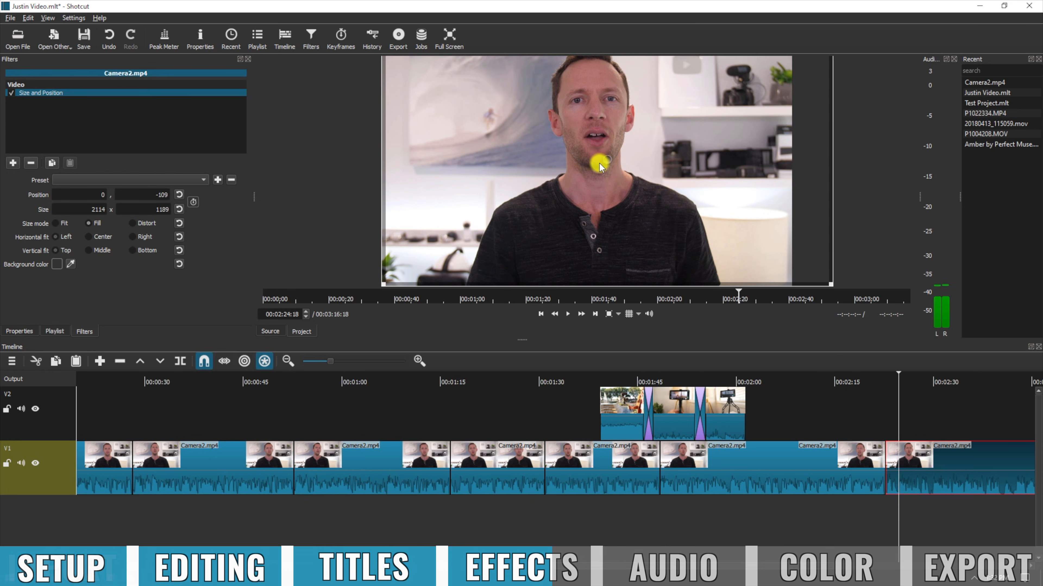
pyautogui.moveTo(599, 167); pyautogui.dragTo(581, 180)
# Step: Check the cuts at both ends of the enlarged Camera2.mp4 piece by comparing its framing with the neighbouring pieces
pyautogui.moveTo(893, 382); pyautogui.dragTo(858, 372)
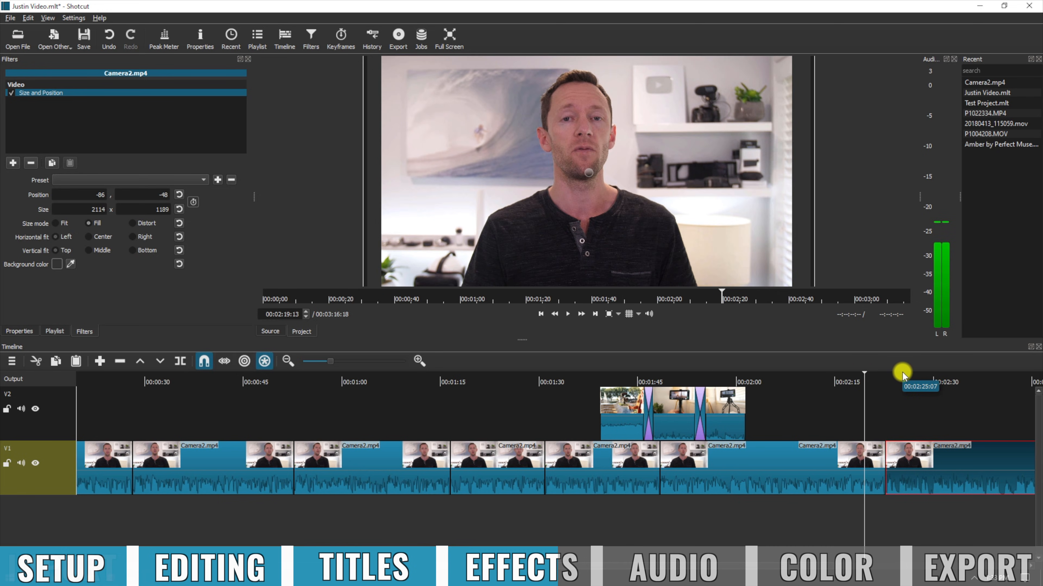
pyautogui.click(864, 373)
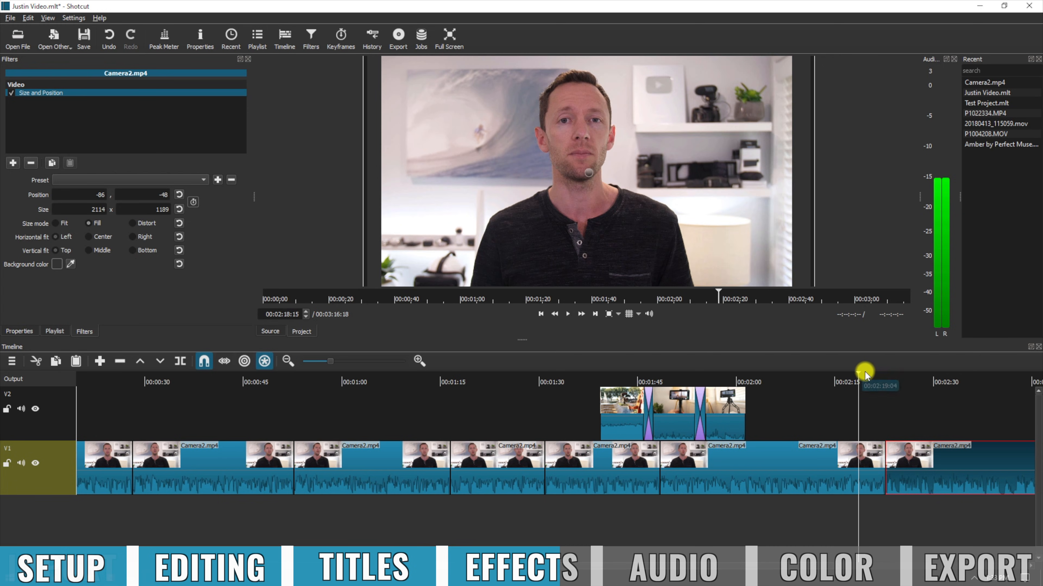
pyautogui.click(904, 373)
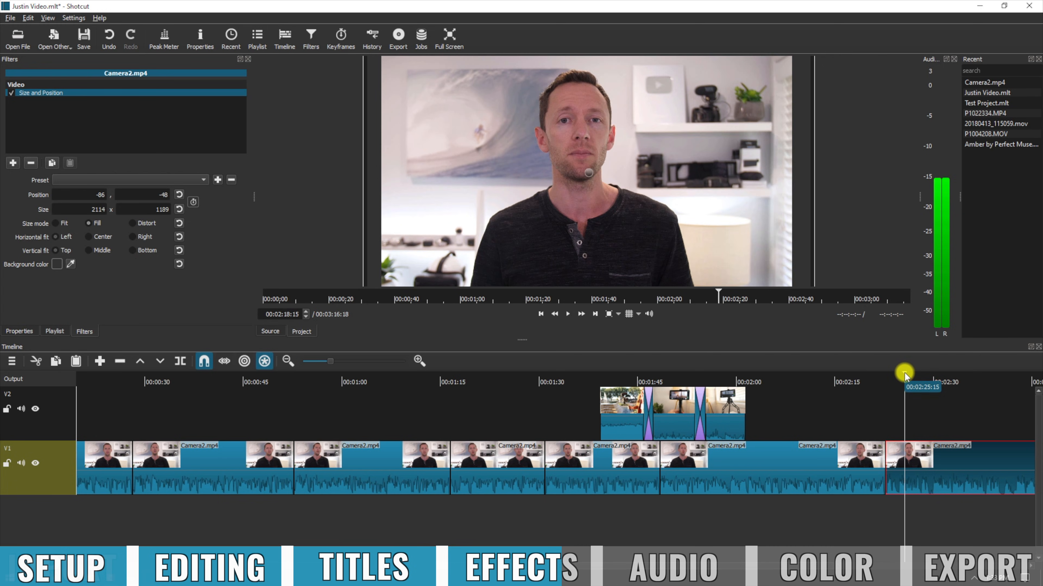
pyautogui.click(858, 373)
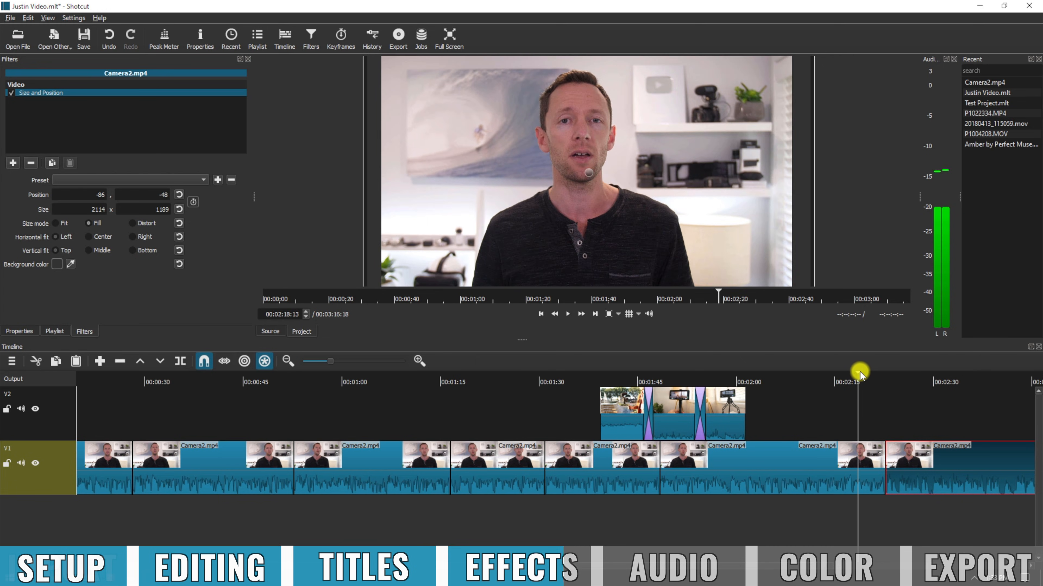
pyautogui.click(917, 373)
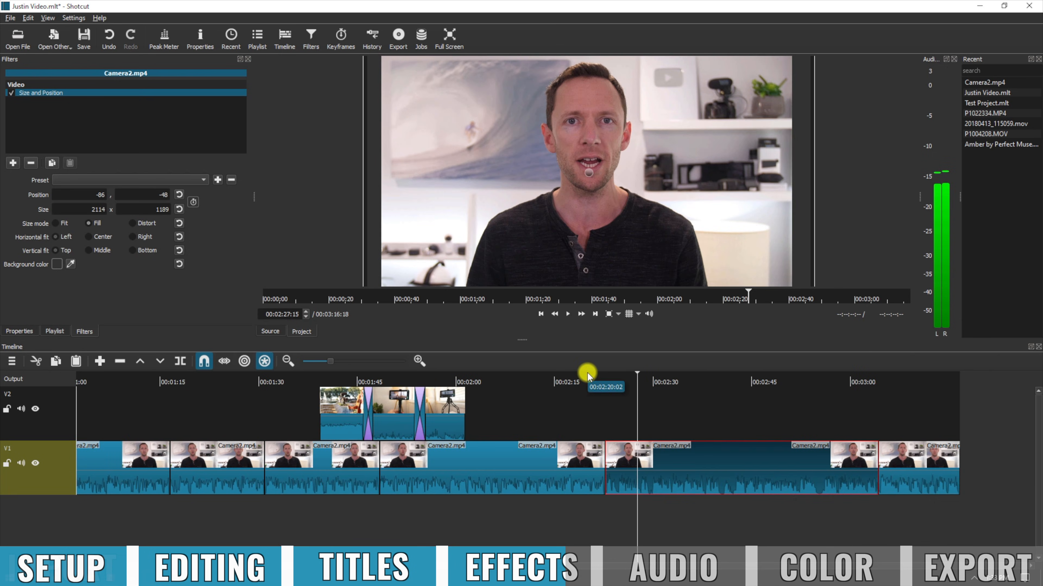
pyautogui.moveTo(587, 372); pyautogui.dragTo(684, 377)
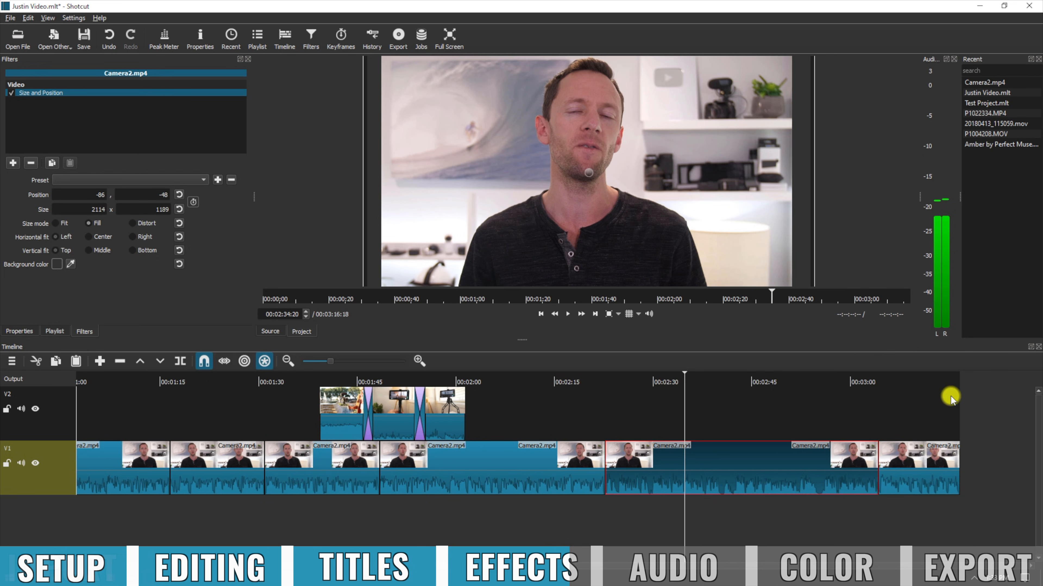
pyautogui.click(903, 375)
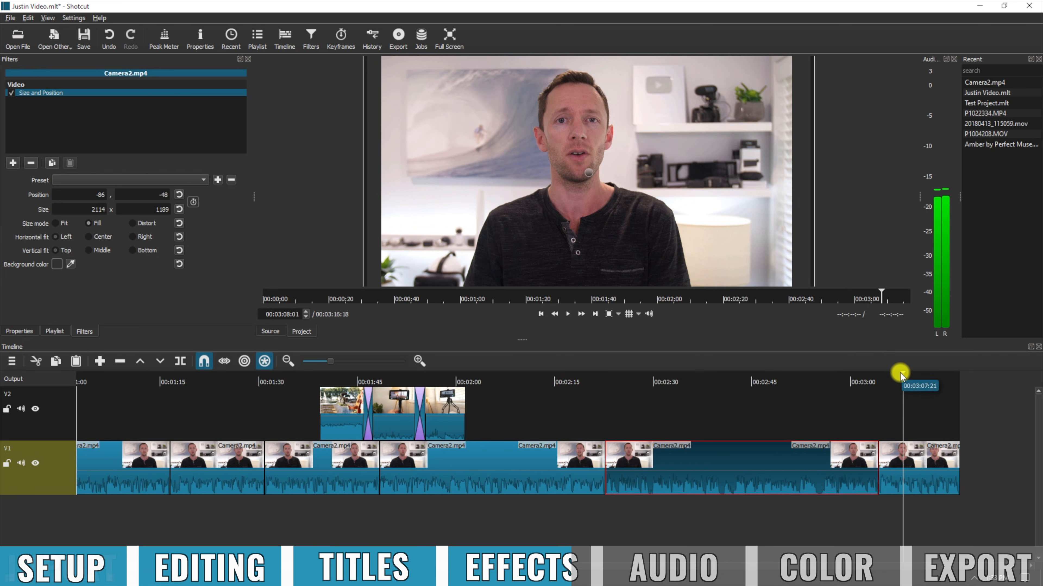
pyautogui.click(694, 375)
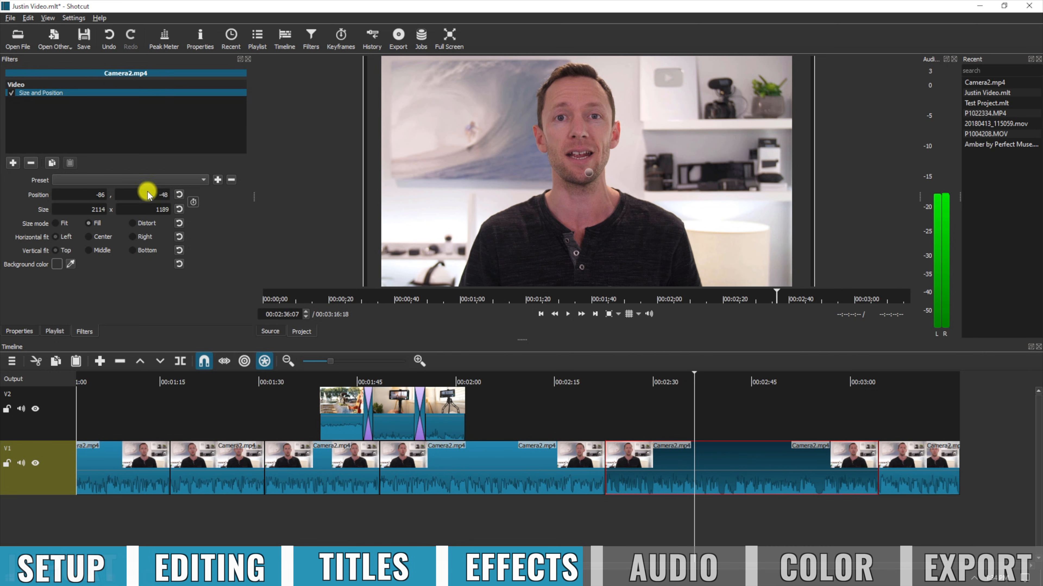
# Step: Copy the Size and Position filter and paste it onto other Camera2.mp4 pieces on V1, checking the framing across the cuts
pyautogui.click(51, 163)
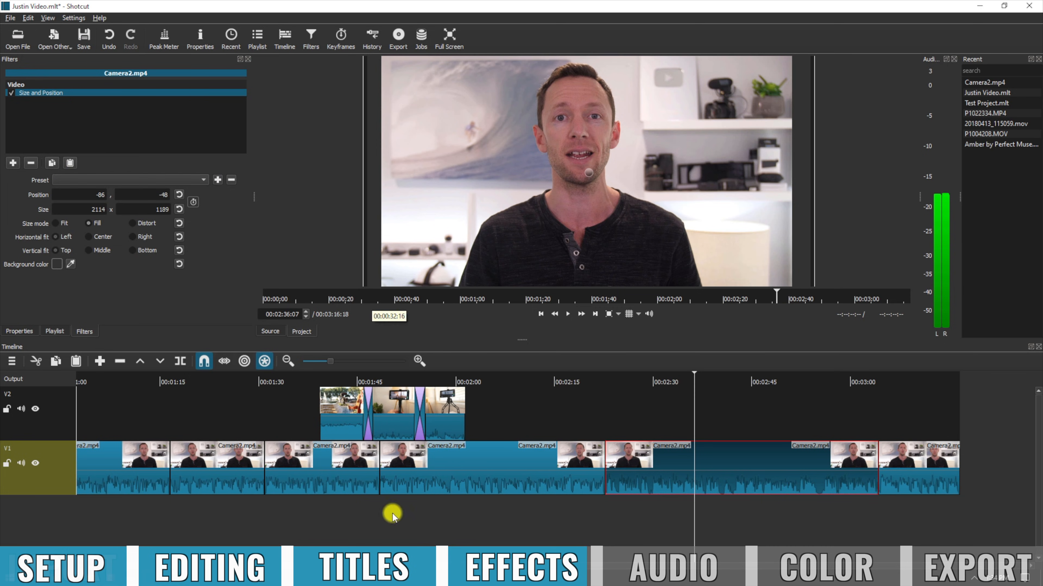
pyautogui.click(304, 460)
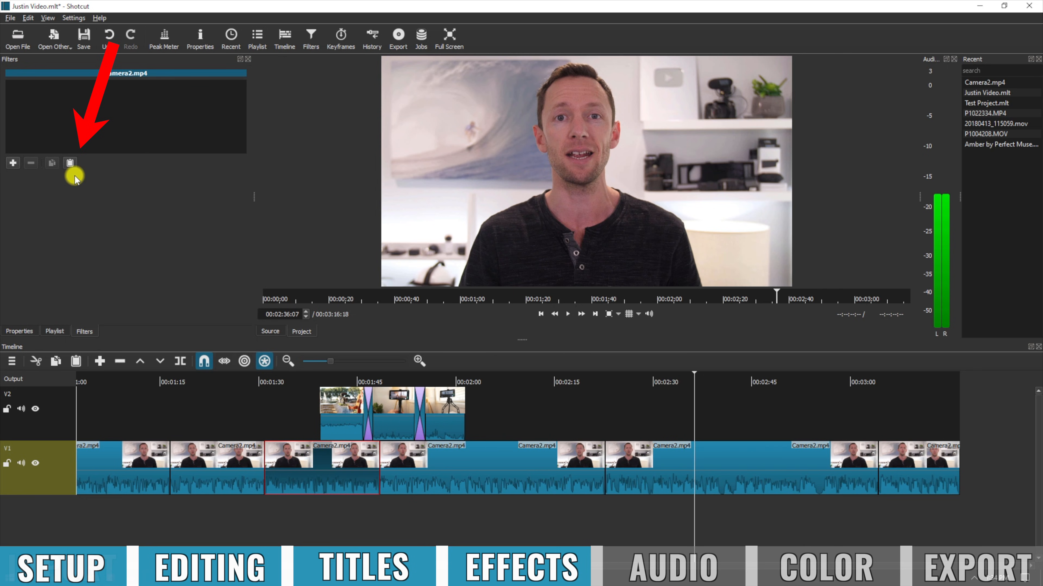
pyautogui.click(70, 164)
pyautogui.click(287, 380)
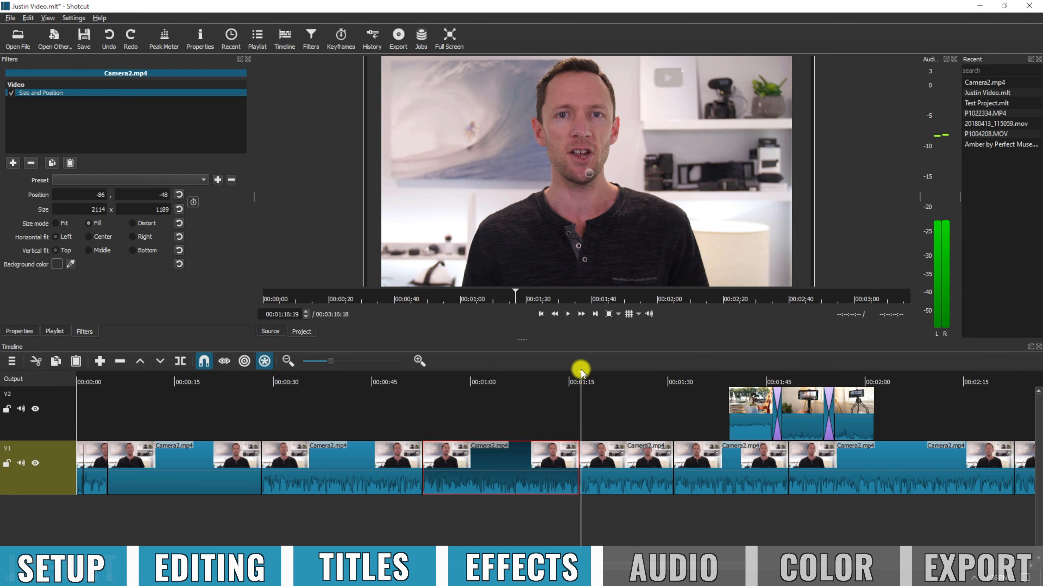
pyautogui.moveTo(580, 370); pyautogui.dragTo(391, 384)
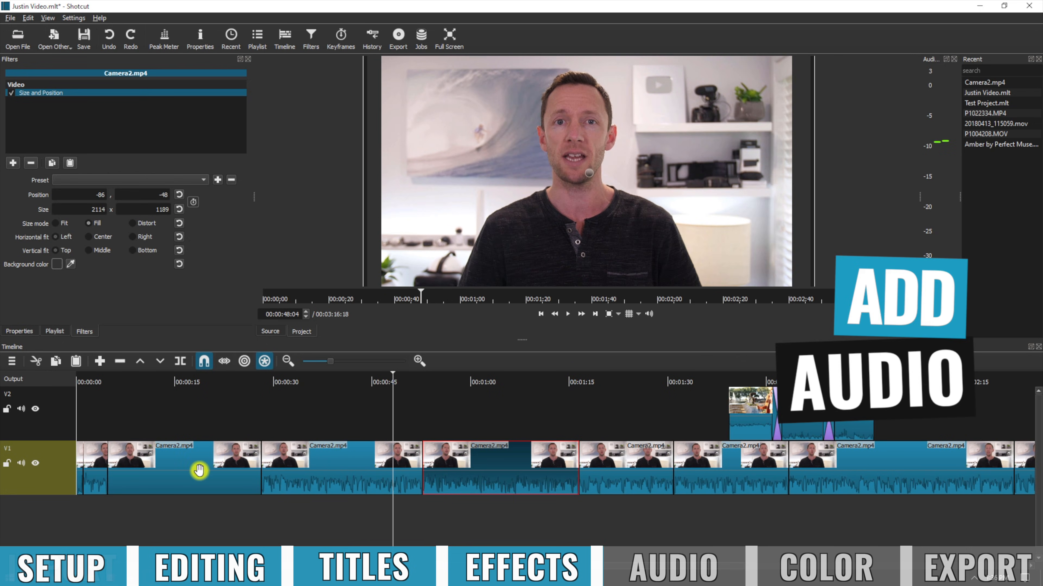
pyautogui.click(202, 474)
pyautogui.click(132, 376)
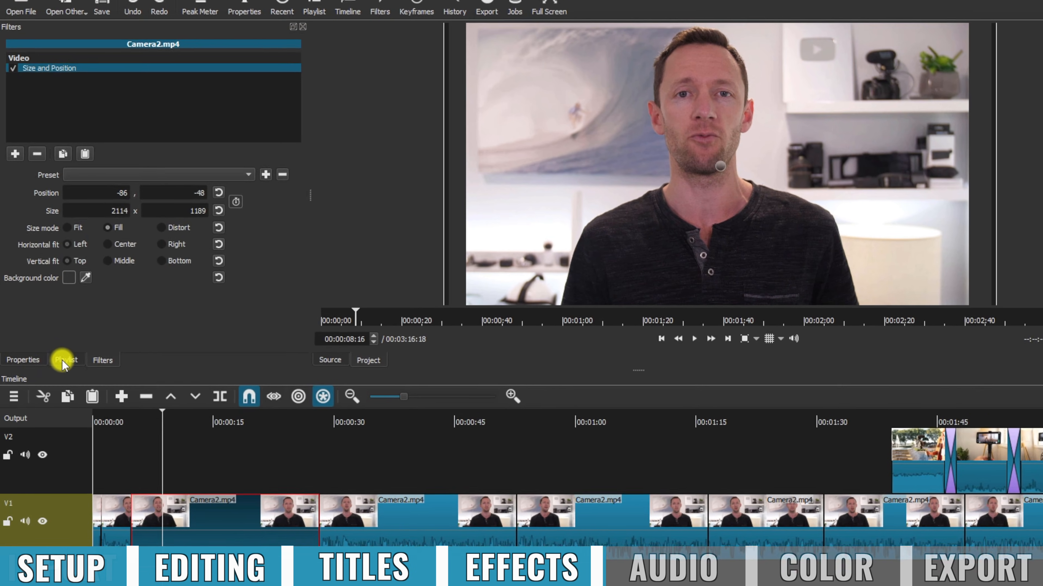
# Step: Show the playlist with the music files and add an audio track to the timeline
pyautogui.click(62, 364)
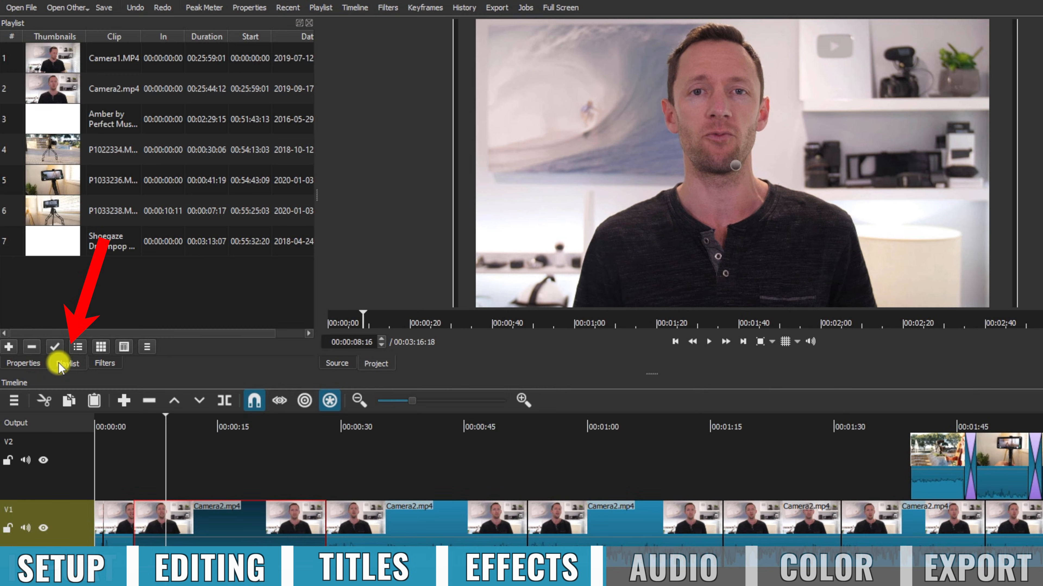
pyautogui.click(46, 238)
pyautogui.click(51, 120)
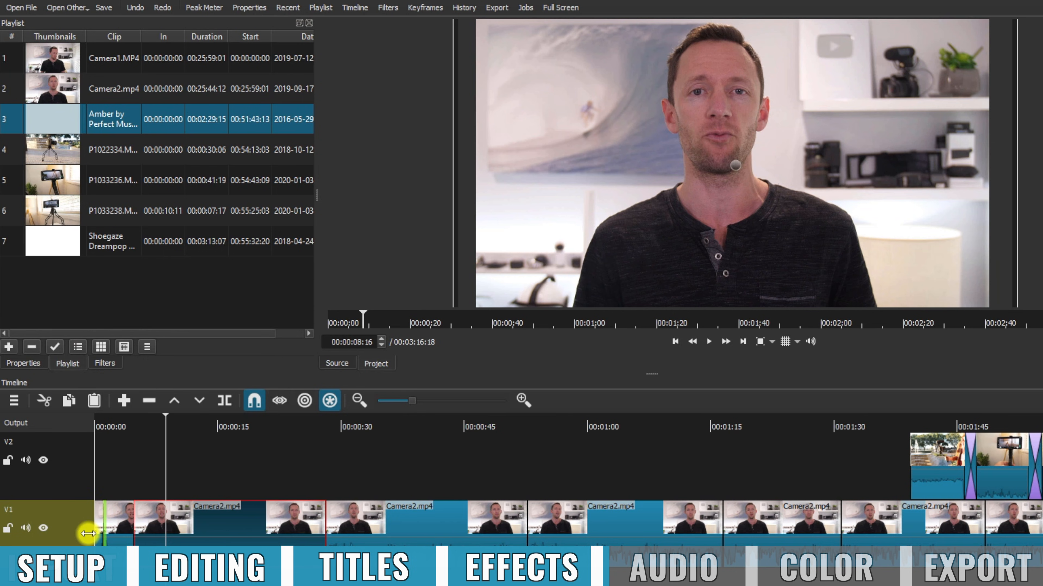
pyautogui.click(13, 400)
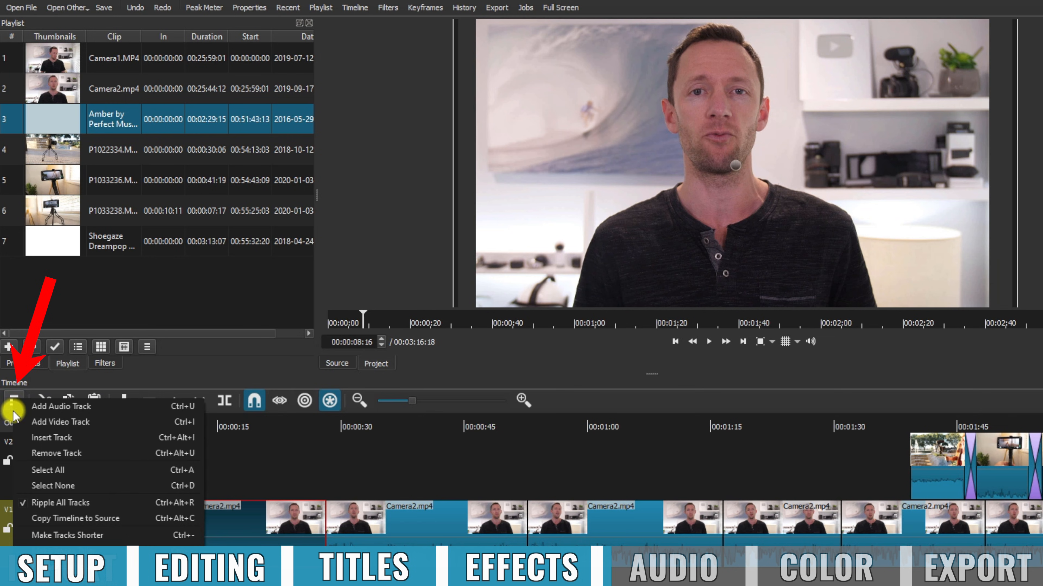
pyautogui.click(55, 408)
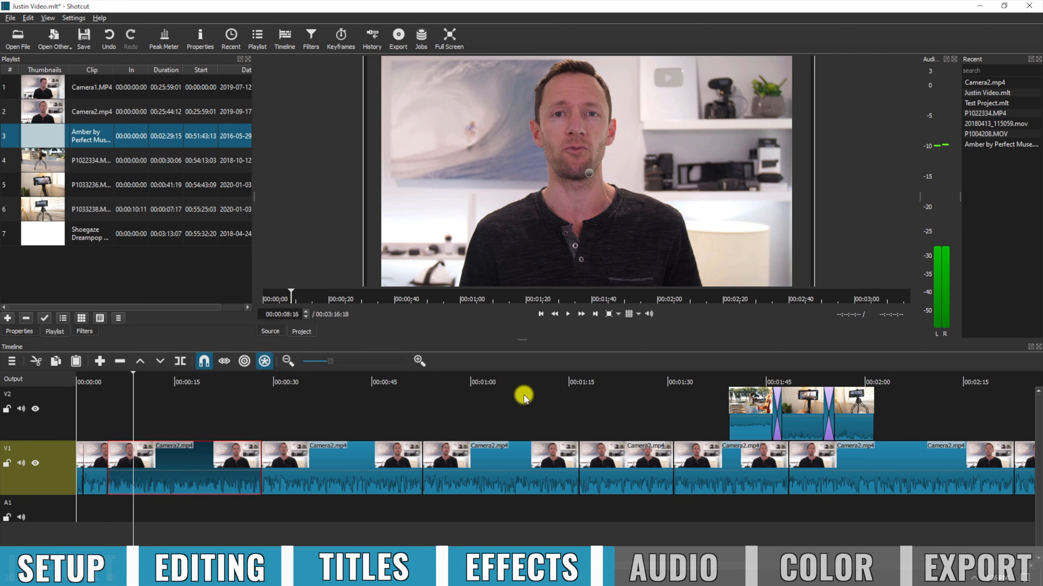
# Step: Place the Shoegaze Dreampop music from the playlist on track A1, aligned with the start of the timeline
pyautogui.click(49, 240)
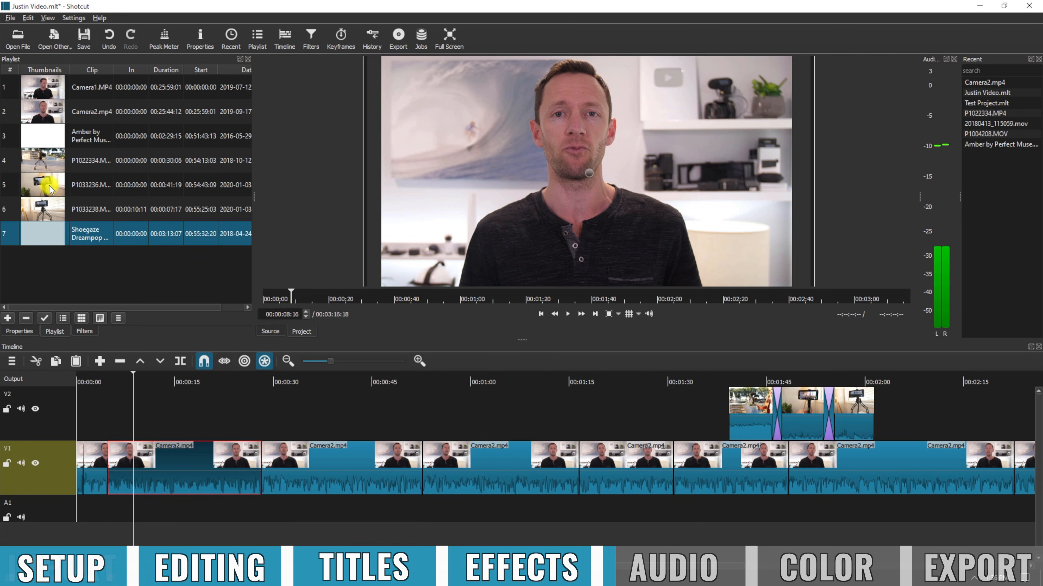
pyautogui.moveTo(47, 236); pyautogui.dragTo(74, 519)
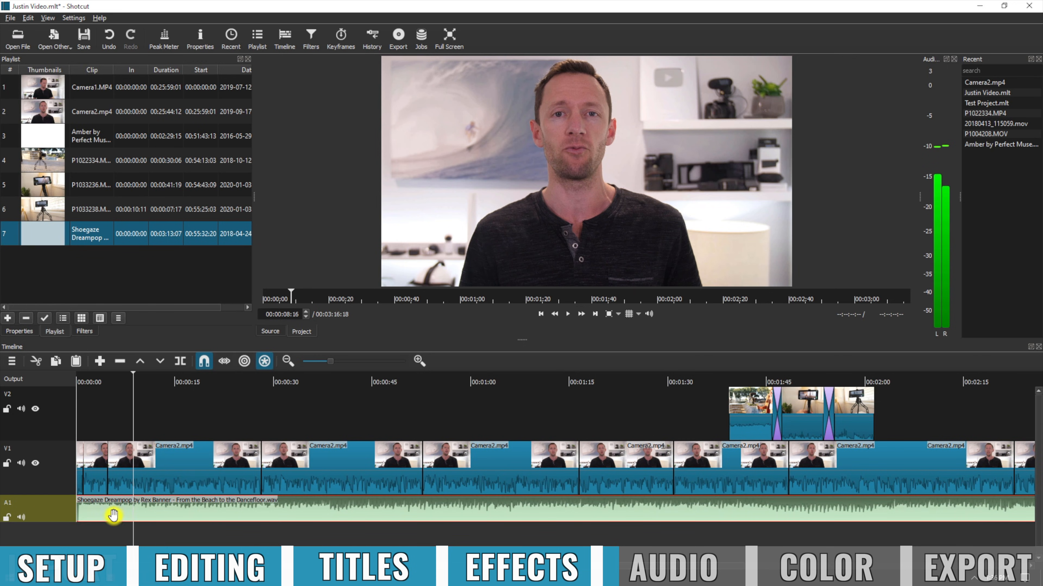
pyautogui.moveTo(114, 514); pyautogui.dragTo(87, 511)
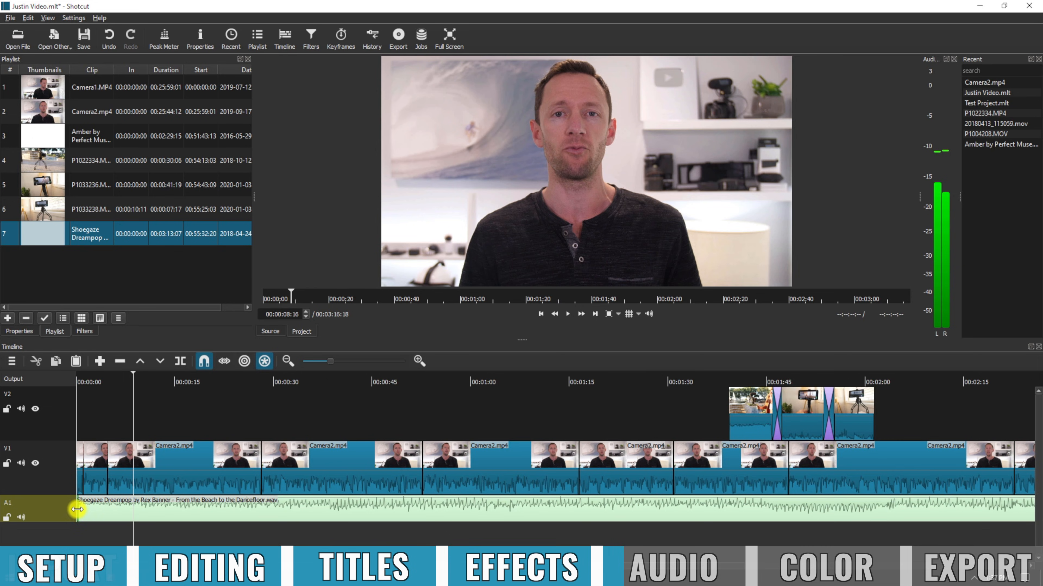
pyautogui.click(79, 508)
# Step: Split the music clip on A1 at 00:00:18:14 and undo the split
pyautogui.click(199, 381)
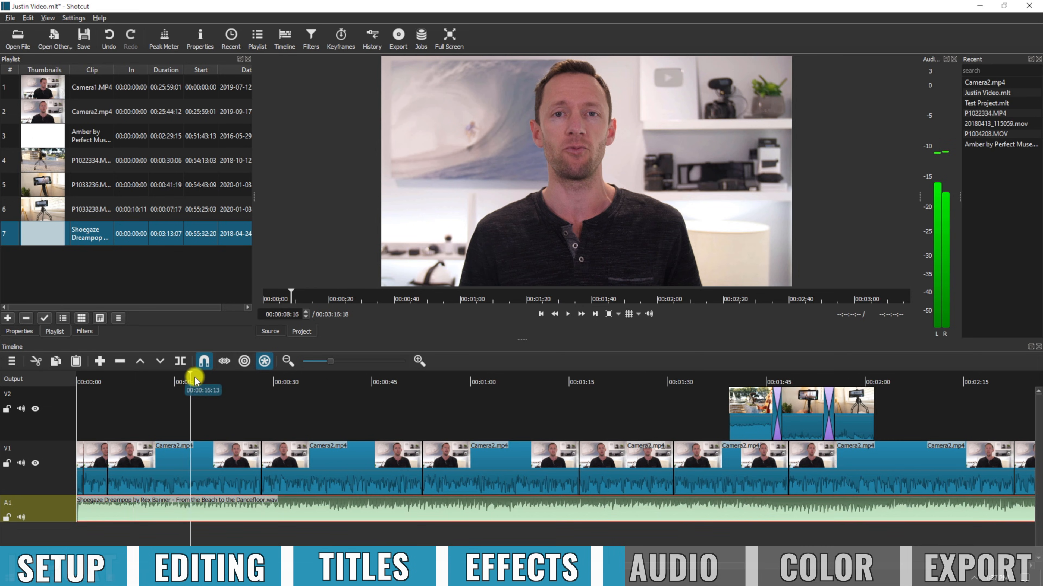
pyautogui.press('s')
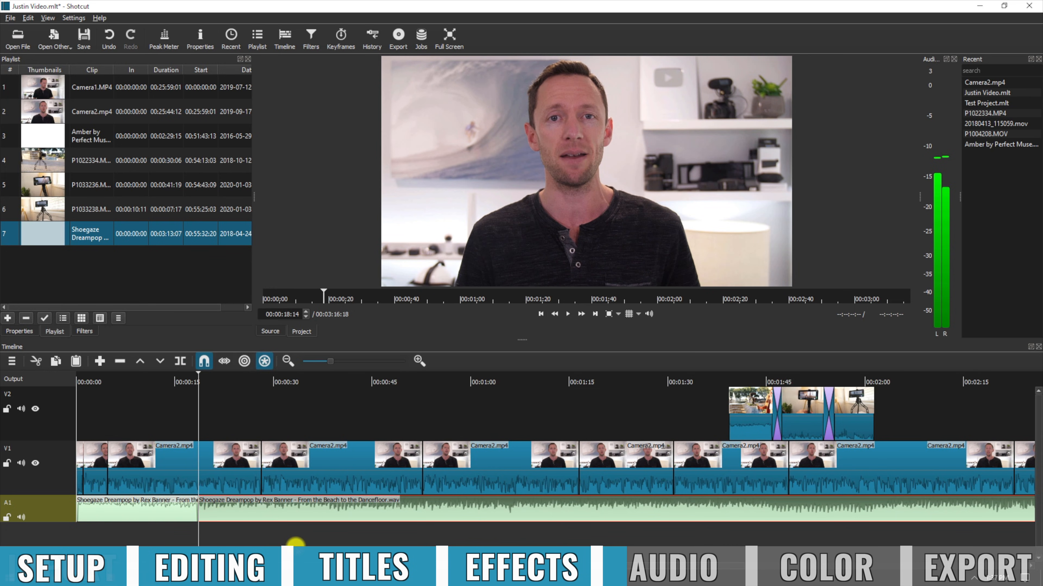
pyautogui.hotkey('ctrl', 'z')
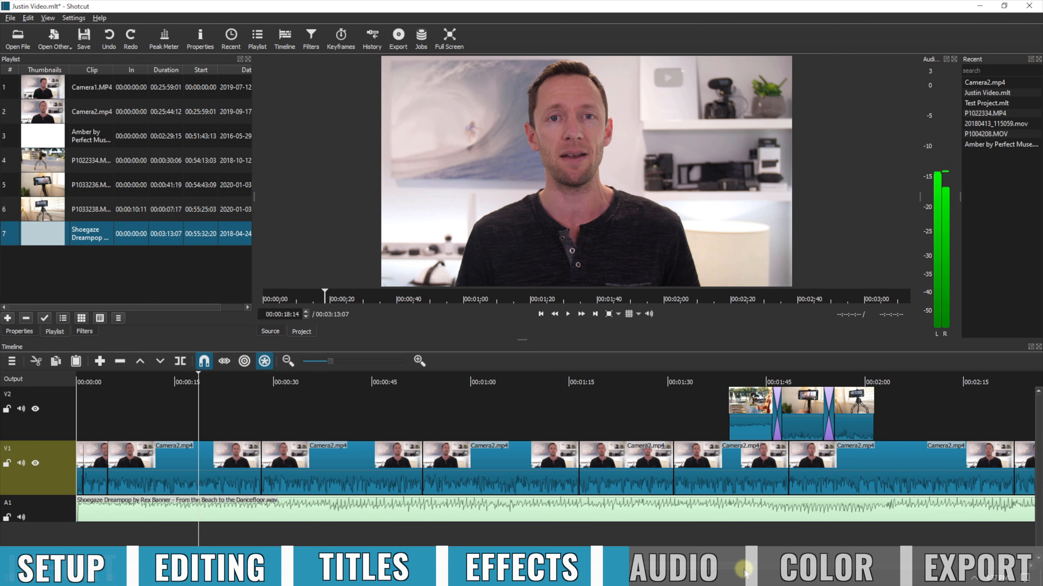
# Step: Trim the end of the music clip on A1 to the end of the V1 footage at about 00:03:06:24
pyautogui.moveTo(737, 567); pyautogui.dragTo(1010, 527)
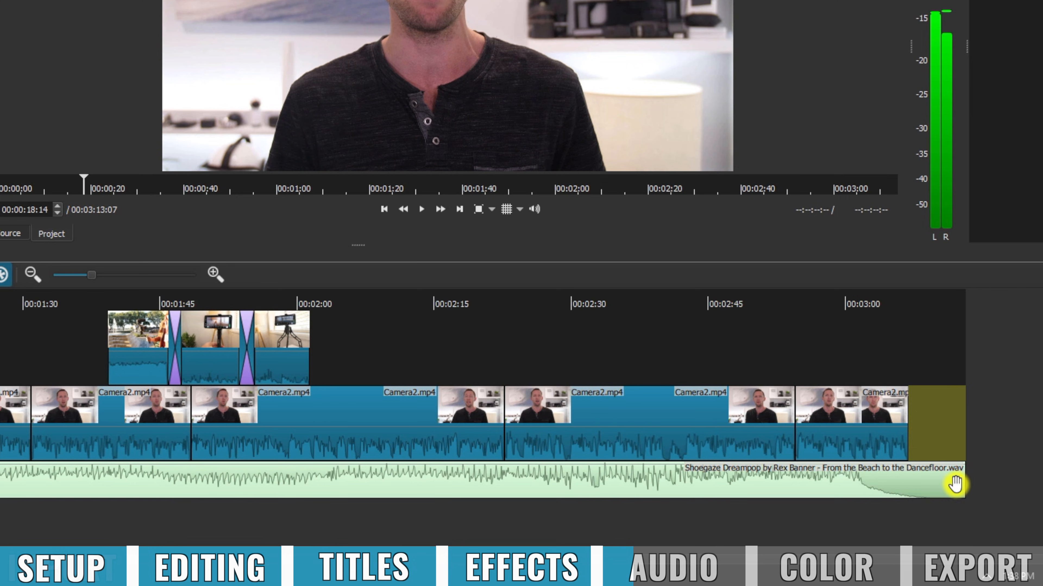
pyautogui.moveTo(954, 484); pyautogui.dragTo(951, 487)
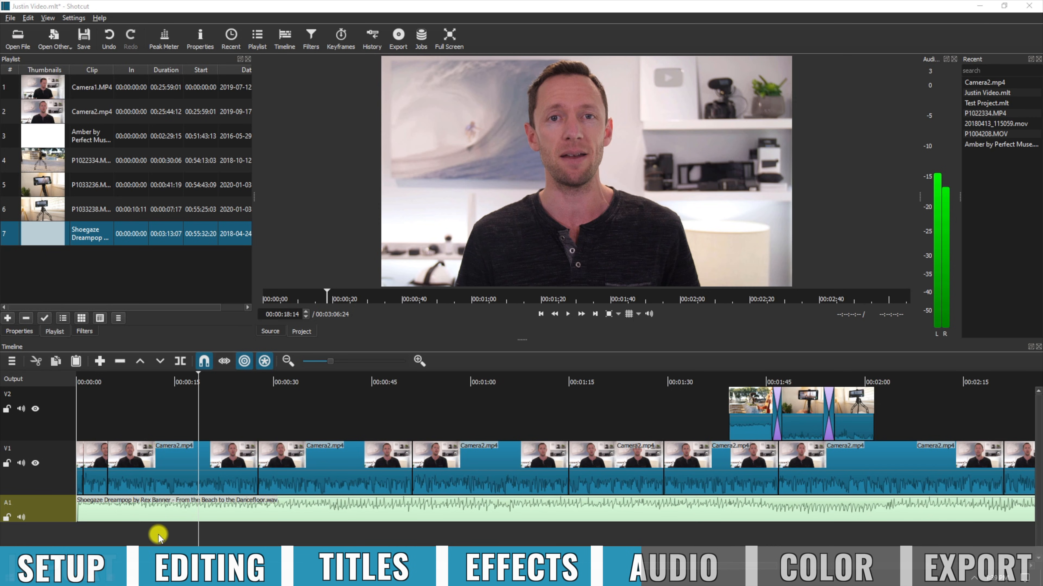
# Step: Lock track A1 and ripple-trim the Camera2.mp4 pieces around 00:00:27 and 00:00:50 on V1 without moving the music
pyautogui.click(7, 518)
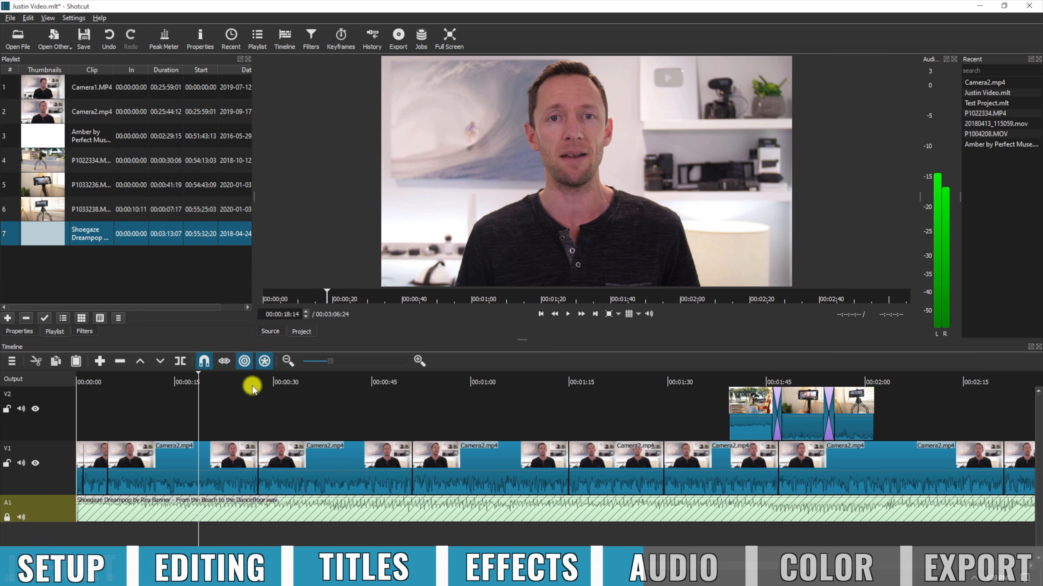
pyautogui.click(243, 362)
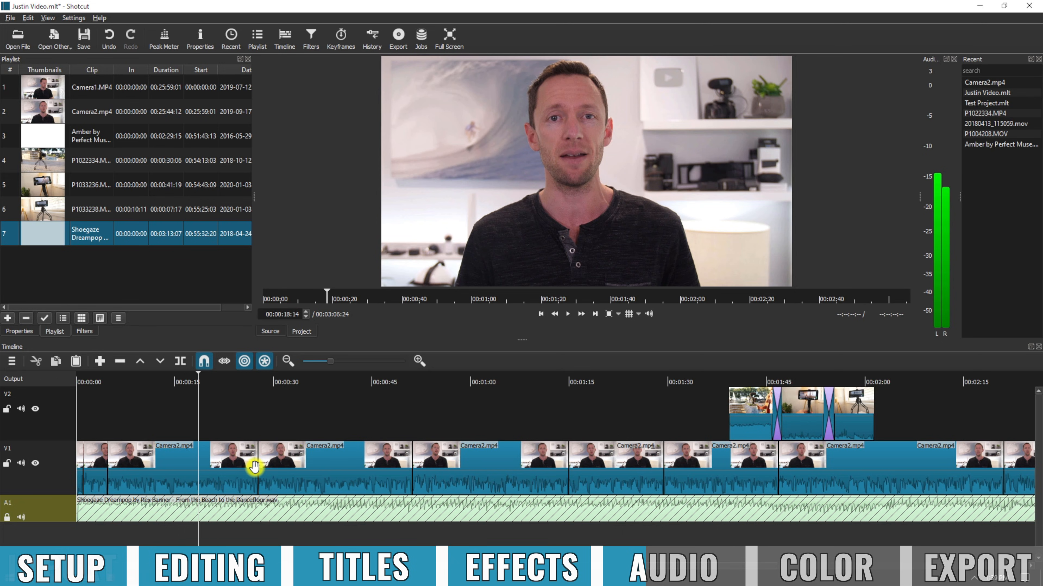
pyautogui.moveTo(251, 467); pyautogui.dragTo(240, 481)
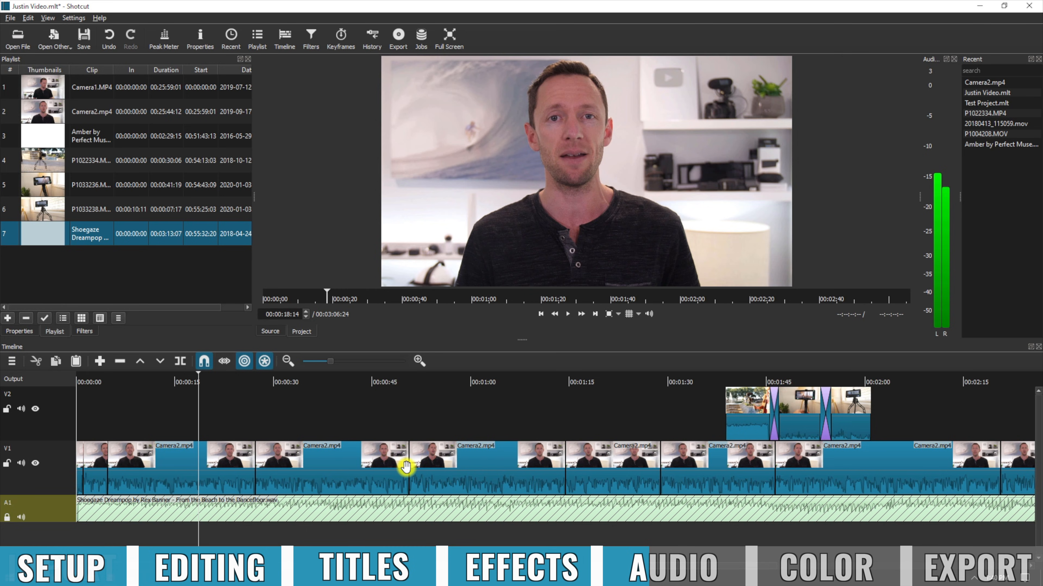
pyautogui.moveTo(405, 467)
pyautogui.mouseDown()
pyautogui.moveTo(421, 468)
pyautogui.moveTo(412, 468)
pyautogui.mouseUp()
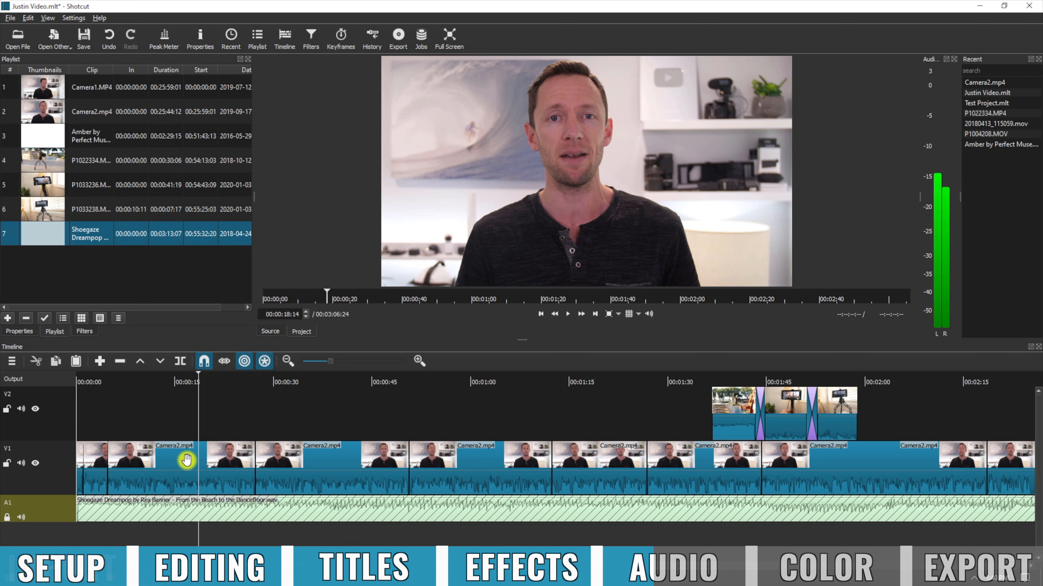
# Step: Unlock track A1 and shorten the music so that it ends with the V1 footage at about 00:02:46:07
pyautogui.click(7, 518)
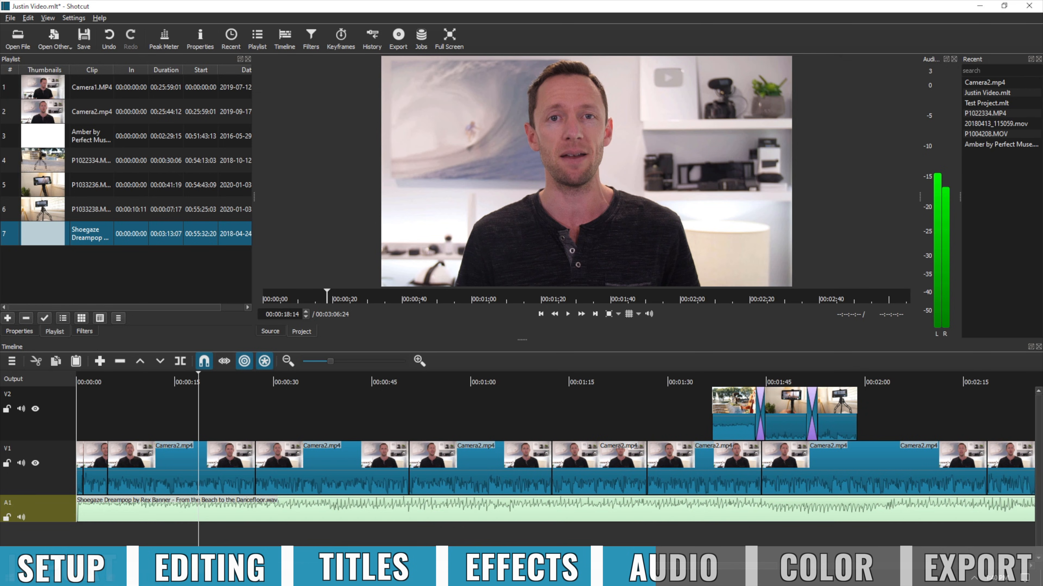
pyautogui.moveTo(334, 566); pyautogui.dragTo(592, 548)
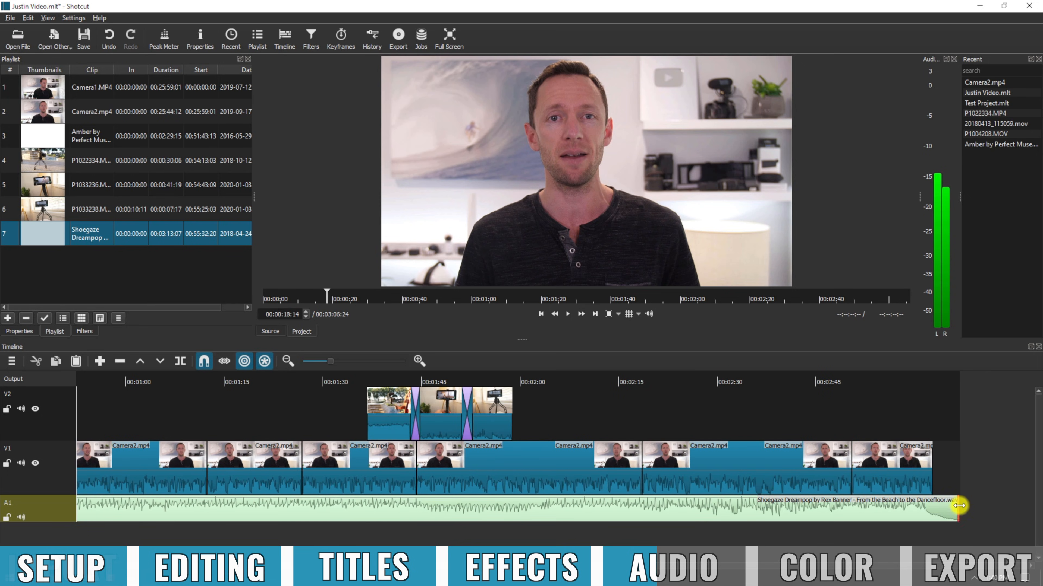
pyautogui.moveTo(958, 505)
pyautogui.mouseDown()
pyautogui.moveTo(971, 506)
pyautogui.moveTo(948, 507)
pyautogui.mouseUp()
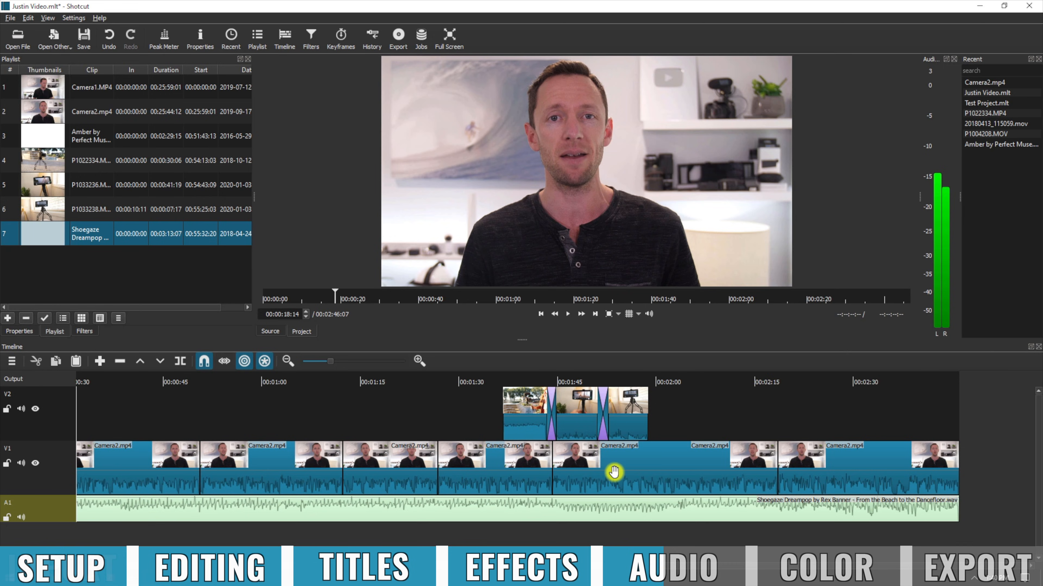
# Step: Mute track A1 and return the playhead to the start of the timeline
pyautogui.click(21, 518)
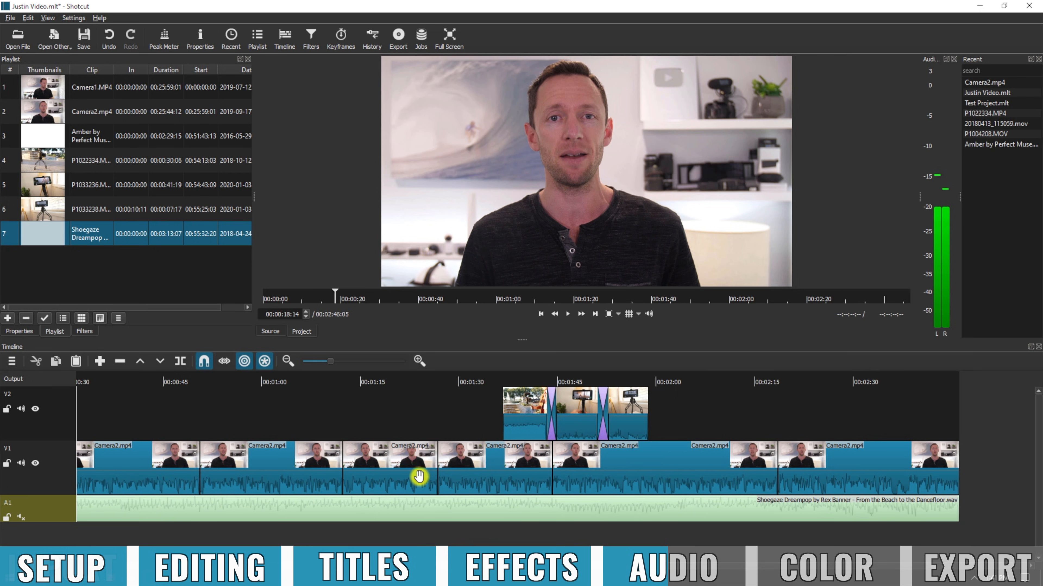
pyautogui.press('Home')
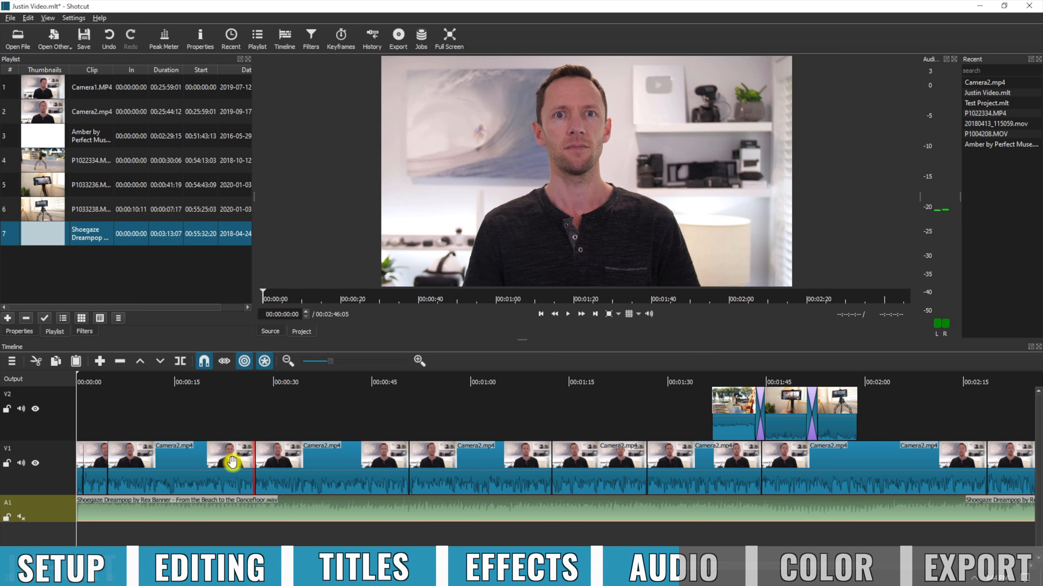
# Step: Add a Gain / Volume filter to the whole V1 track
pyautogui.click(52, 466)
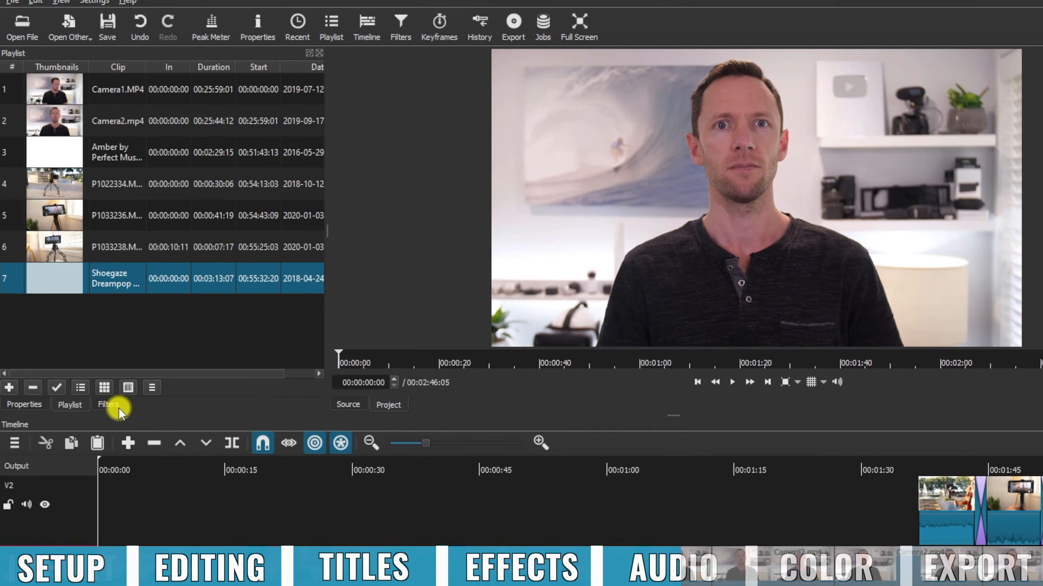
pyautogui.click(84, 331)
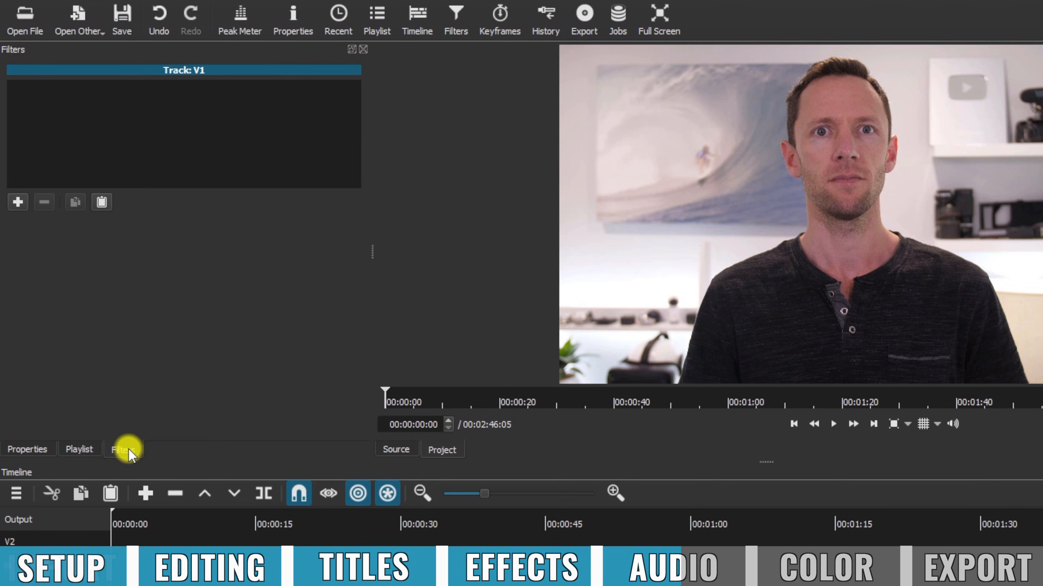
pyautogui.click(18, 203)
pyautogui.scroll(-2, 17, 207)
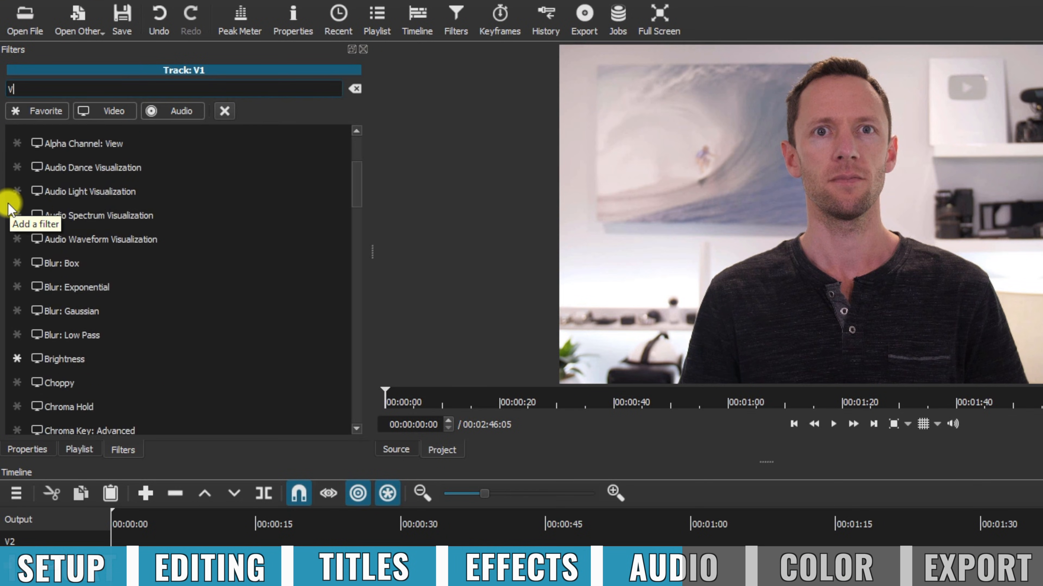
pyautogui.write('VOL')
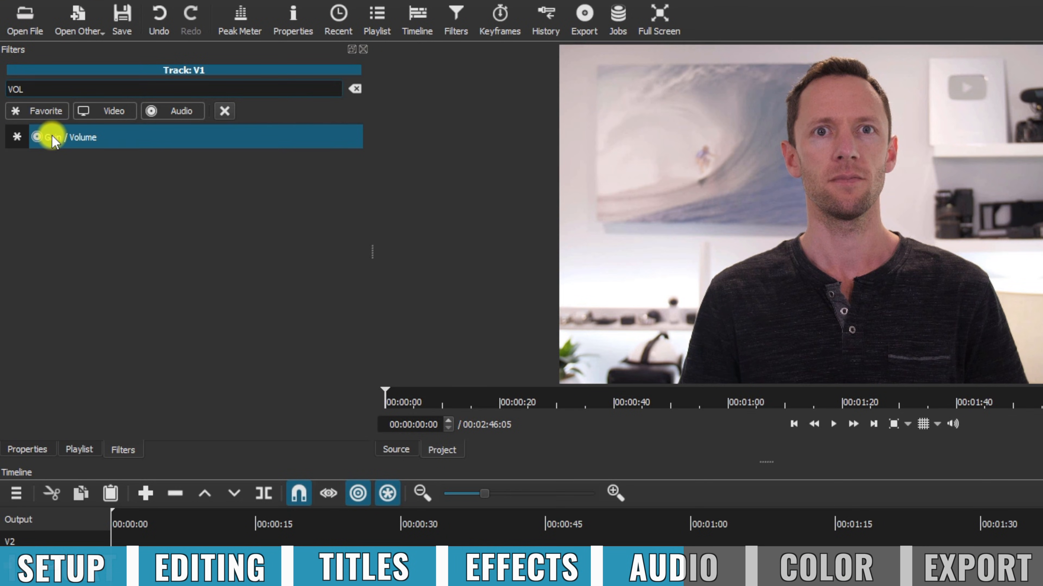
pyautogui.click(49, 138)
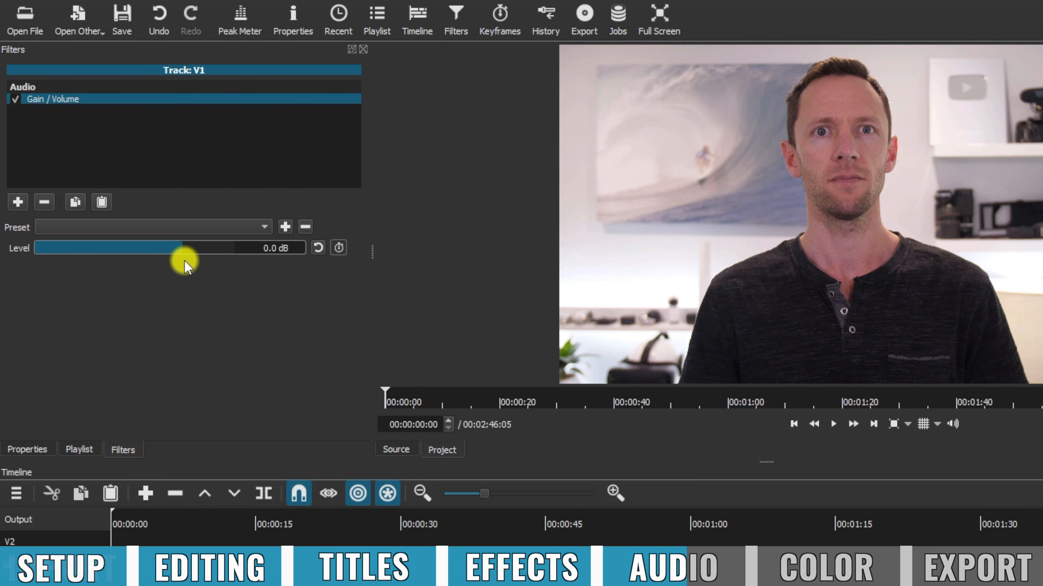
# Step: Try higher and lower Gain / Volume levels for track V1 and reset the level to its default
pyautogui.moveTo(201, 246); pyautogui.dragTo(221, 246)
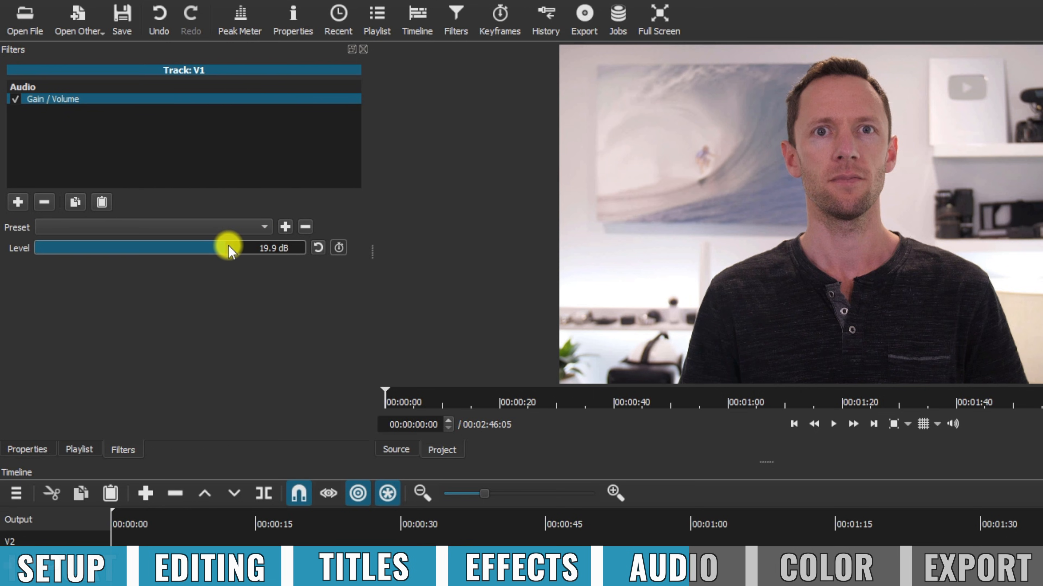
pyautogui.moveTo(168, 265)
pyautogui.mouseDown()
pyautogui.moveTo(144, 267)
pyautogui.moveTo(181, 270)
pyautogui.mouseUp()
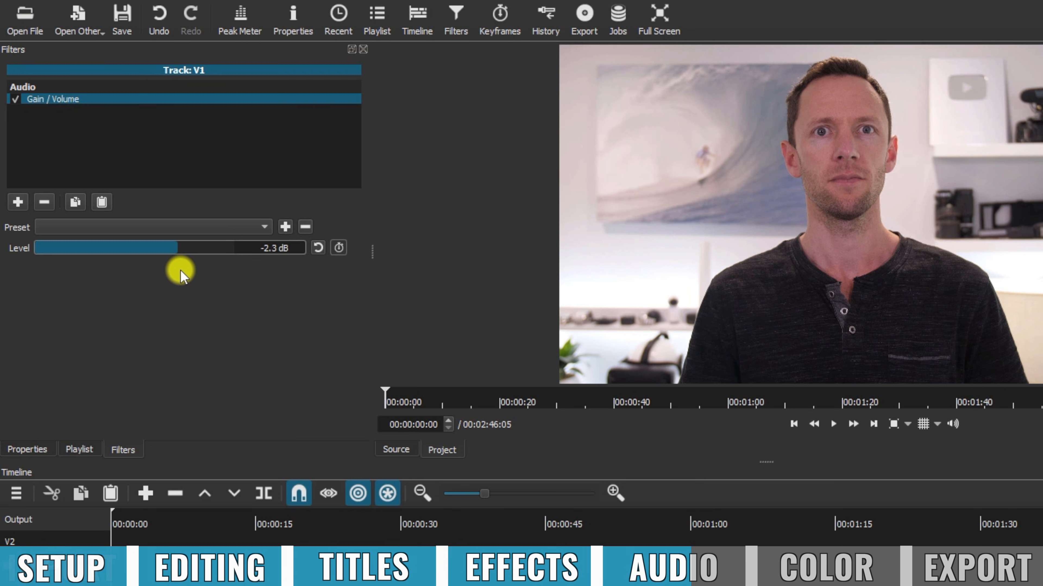
pyautogui.click(319, 246)
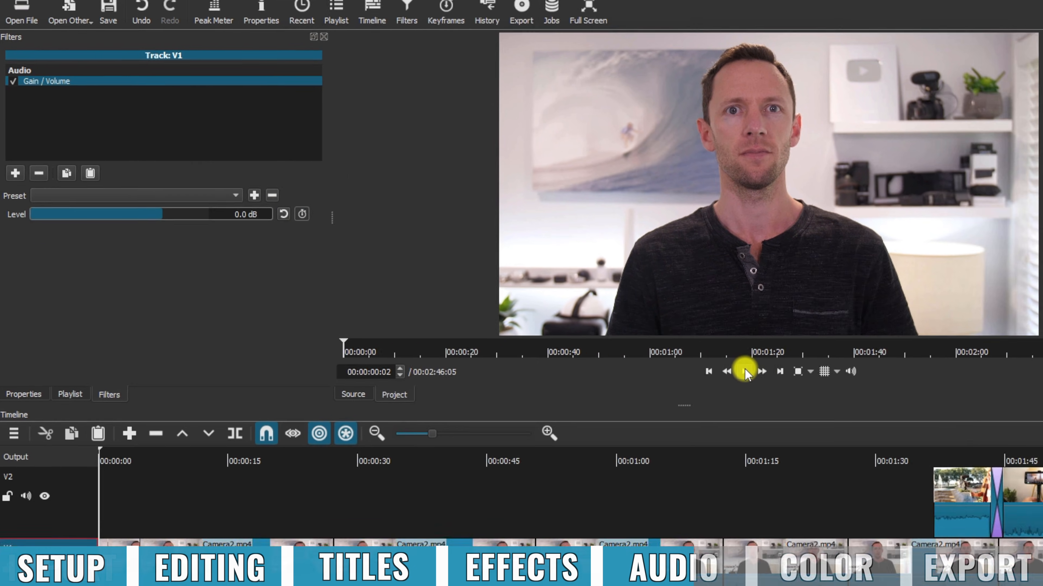
# Step: Raise the Gain / Volume level of track V1 to 7.0 dB during playback and pause near 00:00:55:22
pyautogui.click(827, 420)
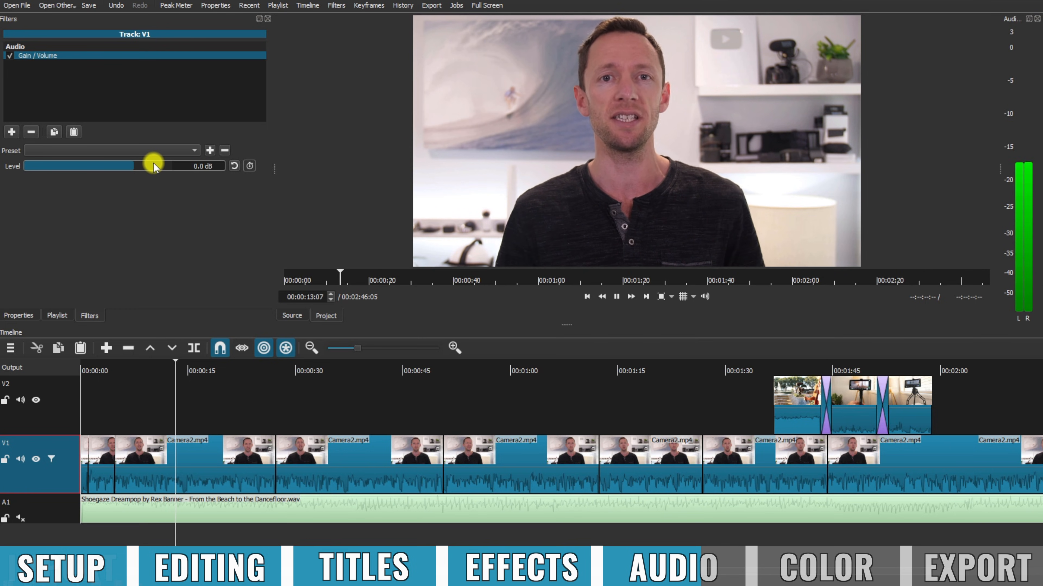
pyautogui.click(171, 169)
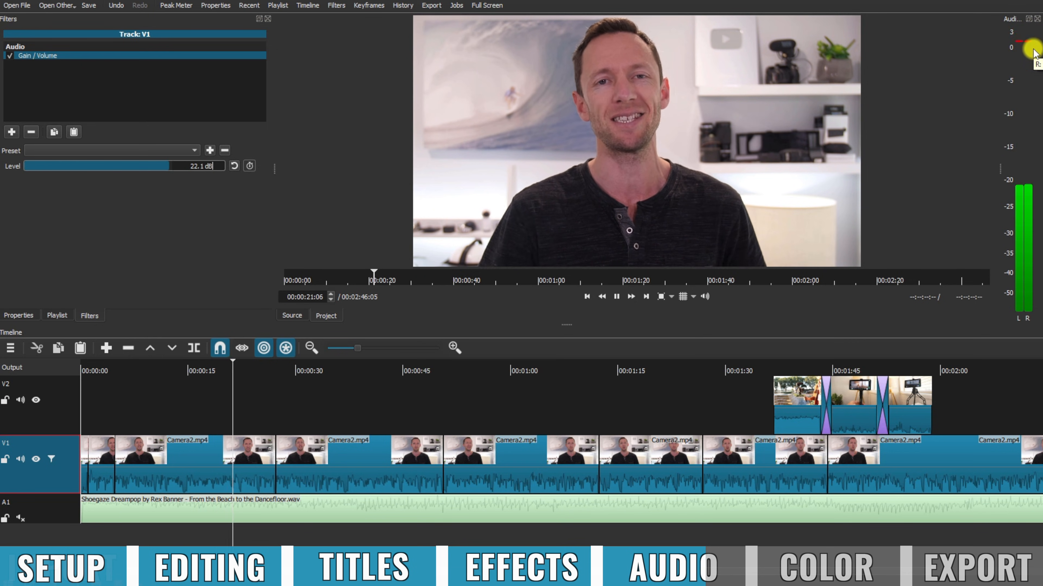
pyautogui.moveTo(159, 170)
pyautogui.mouseDown()
pyautogui.moveTo(131, 167)
pyautogui.moveTo(150, 166)
pyautogui.mouseUp()
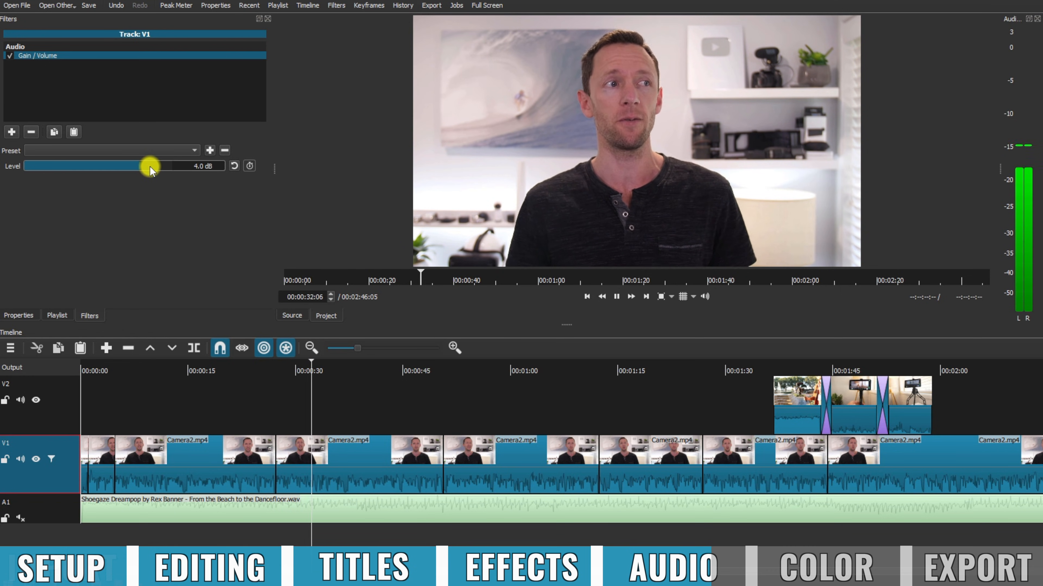
pyautogui.scroll(5, 150, 166)
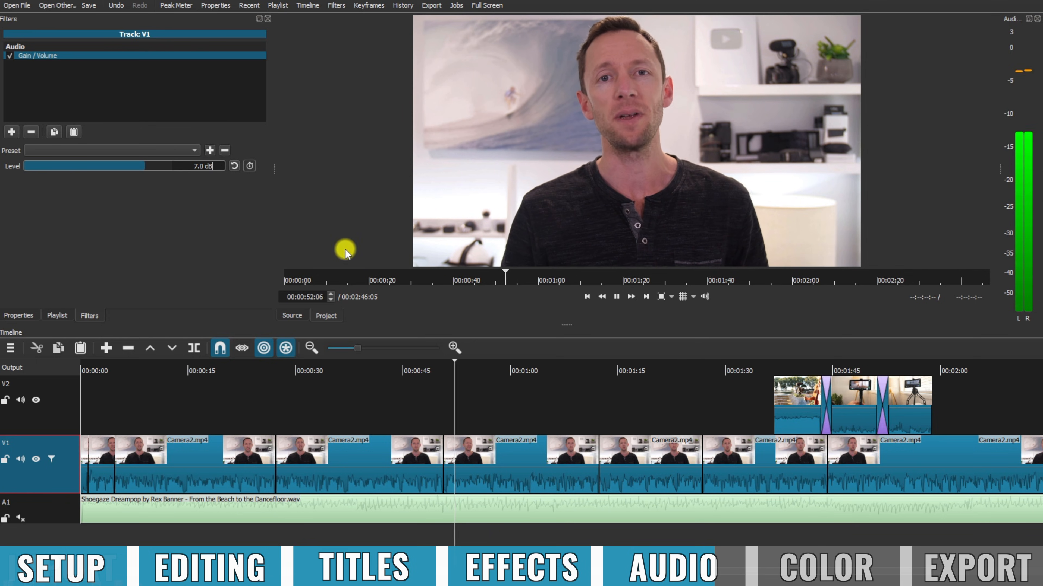
pyautogui.click(616, 297)
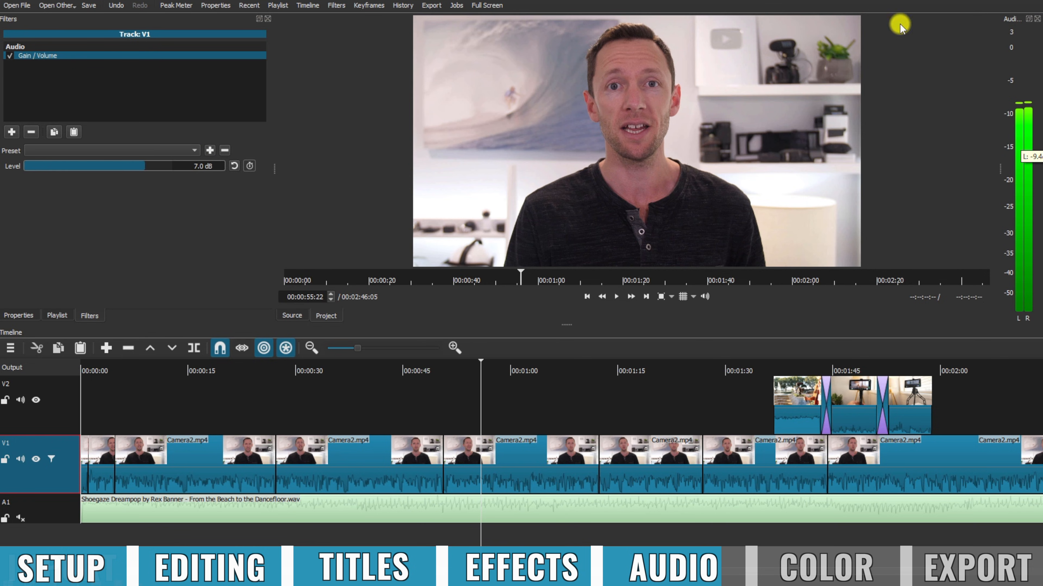
# Step: Unmute track A1 and add a Gain / Volume filter to the whole track
pyautogui.click(20, 519)
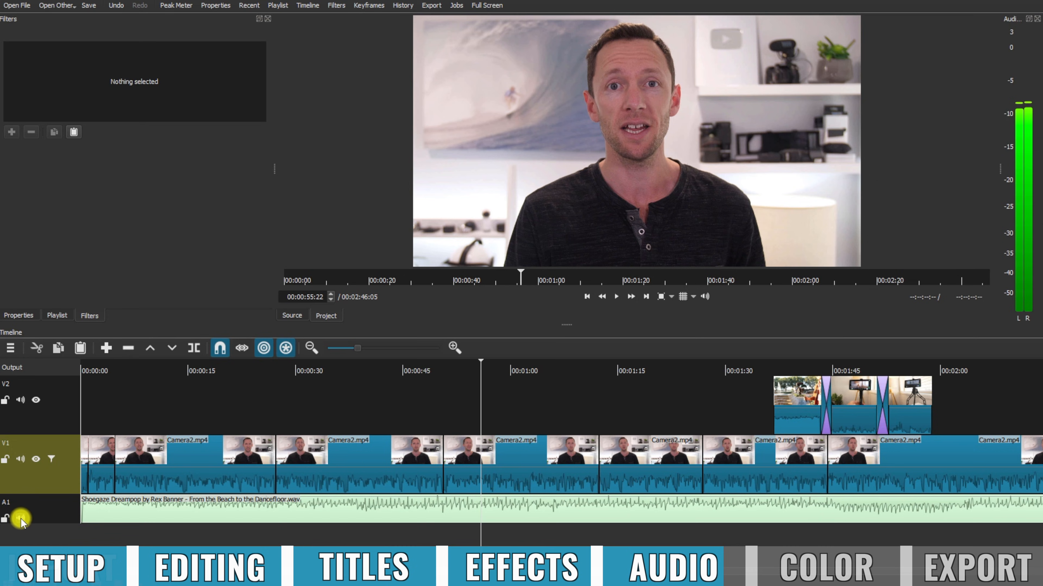
pyautogui.click(127, 518)
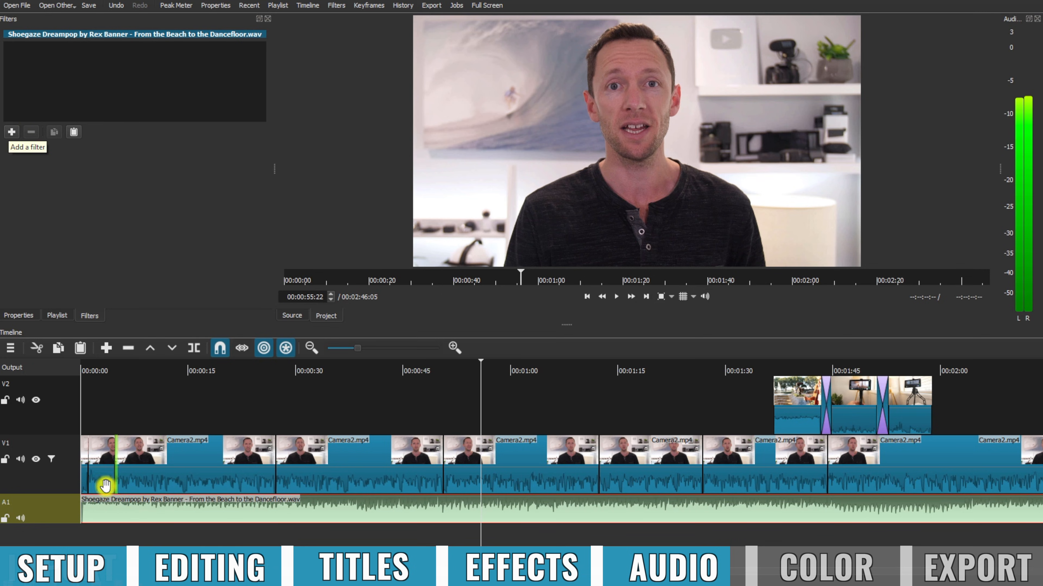
pyautogui.click(72, 519)
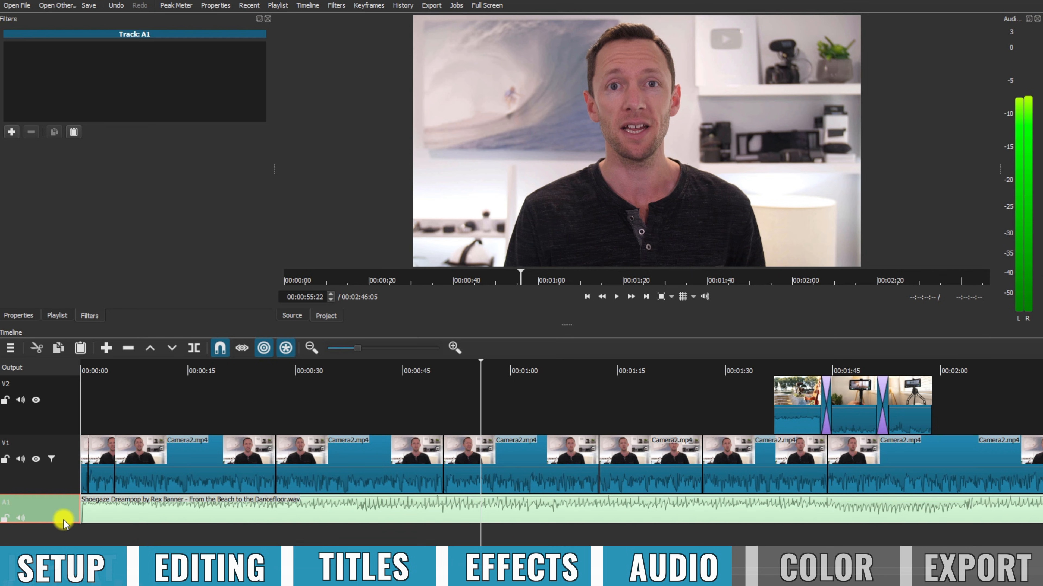
pyautogui.click(11, 132)
pyautogui.write('VOL')
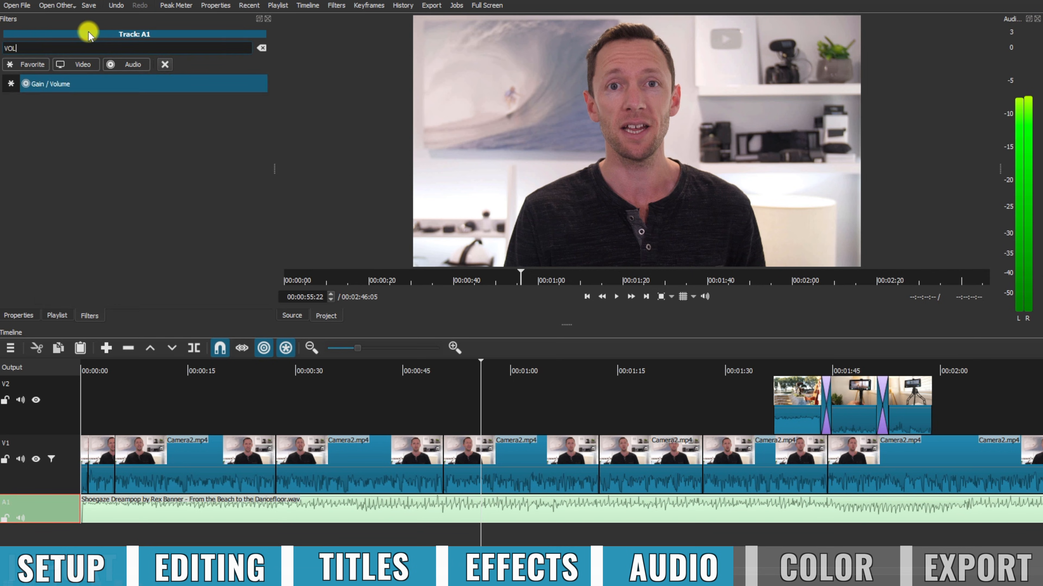
pyautogui.click(47, 82)
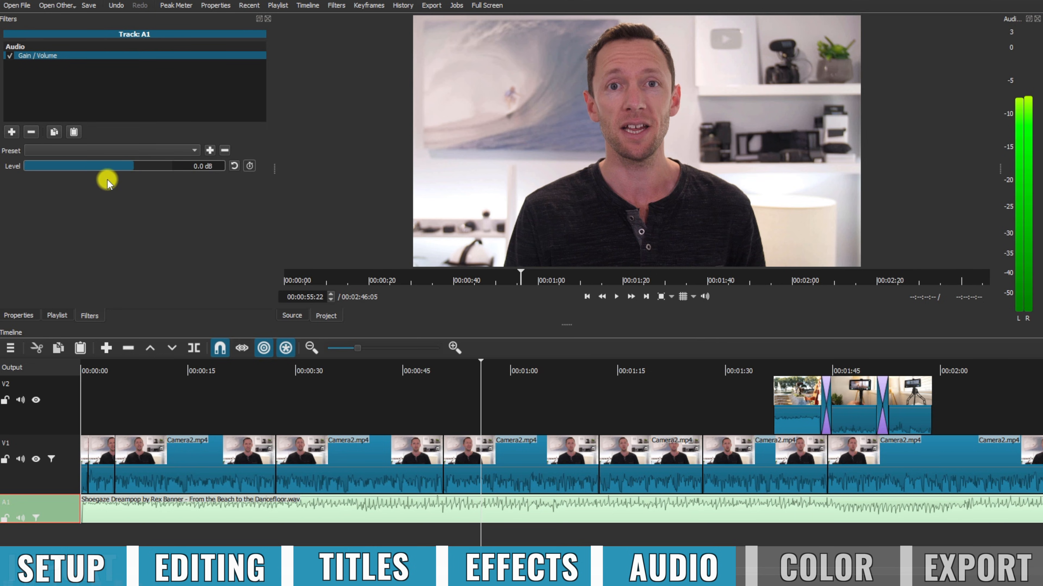
# Step: Lower the Gain / Volume level of track A1 to -38.2 dB so the music sits under the voice
pyautogui.click(60, 166)
pyautogui.moveTo(62, 164); pyautogui.dragTo(72, 165)
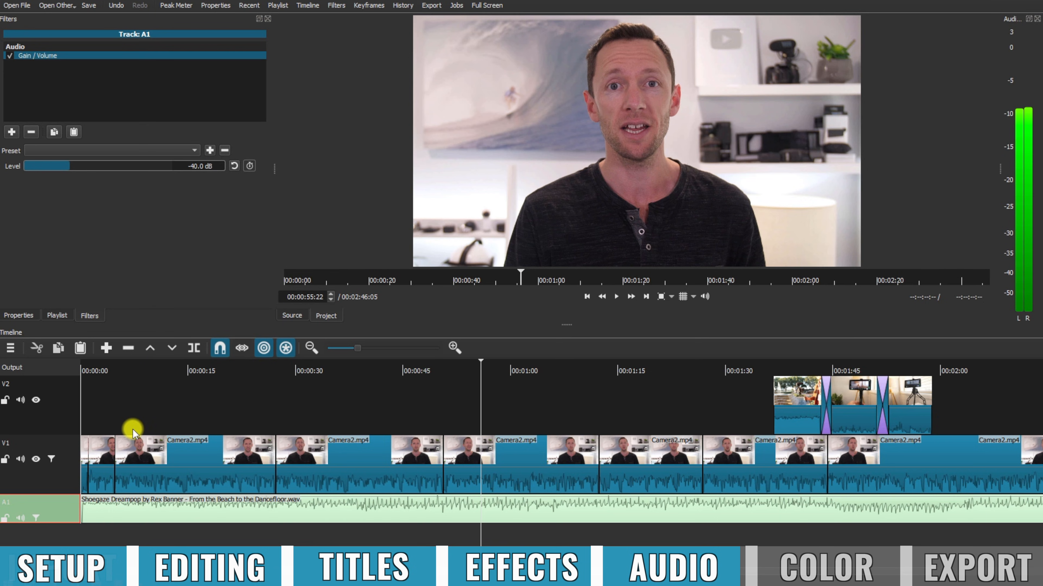
pyautogui.click(82, 167)
pyautogui.moveTo(83, 173)
pyautogui.mouseDown()
pyautogui.moveTo(119, 172)
pyautogui.moveTo(90, 176)
pyautogui.mouseUp()
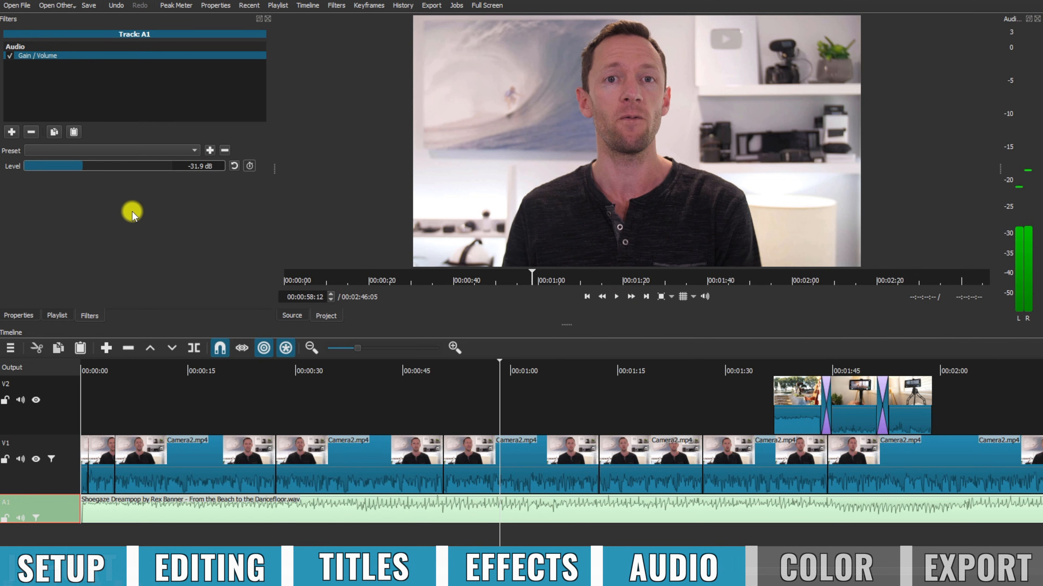
pyautogui.moveTo(79, 166); pyautogui.dragTo(74, 169)
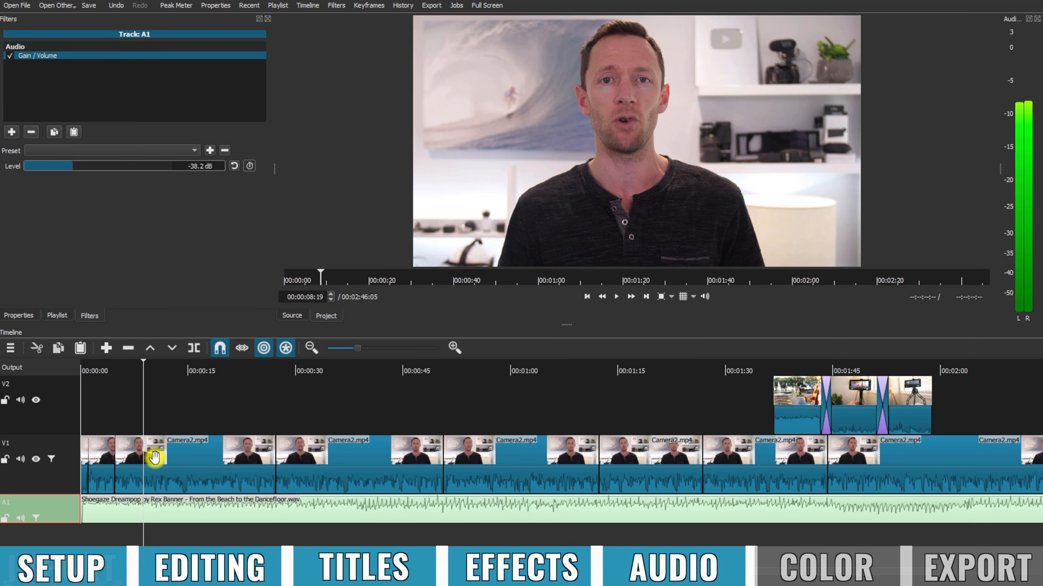
# Step: Add a Brightness filter to the first Camera2.mp4 clip on V1, with the playhead at the timeline's start
pyautogui.click(136, 457)
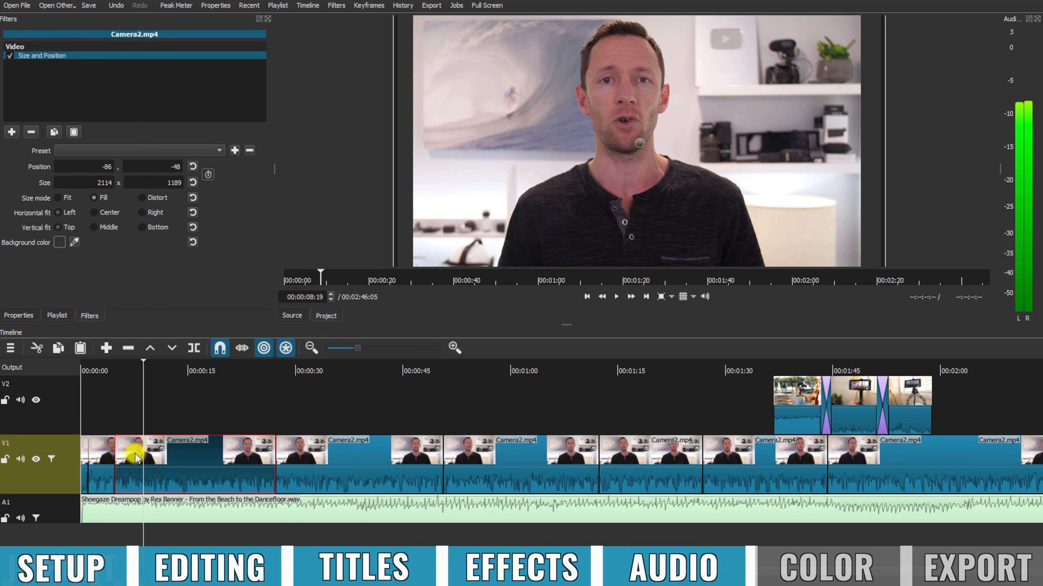
pyautogui.click(84, 448)
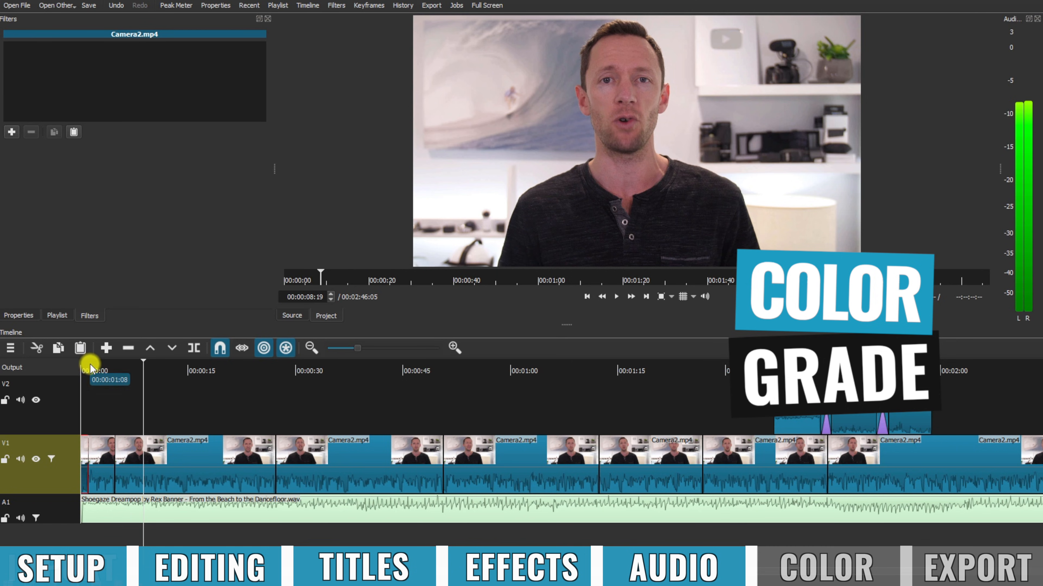
pyautogui.click(82, 365)
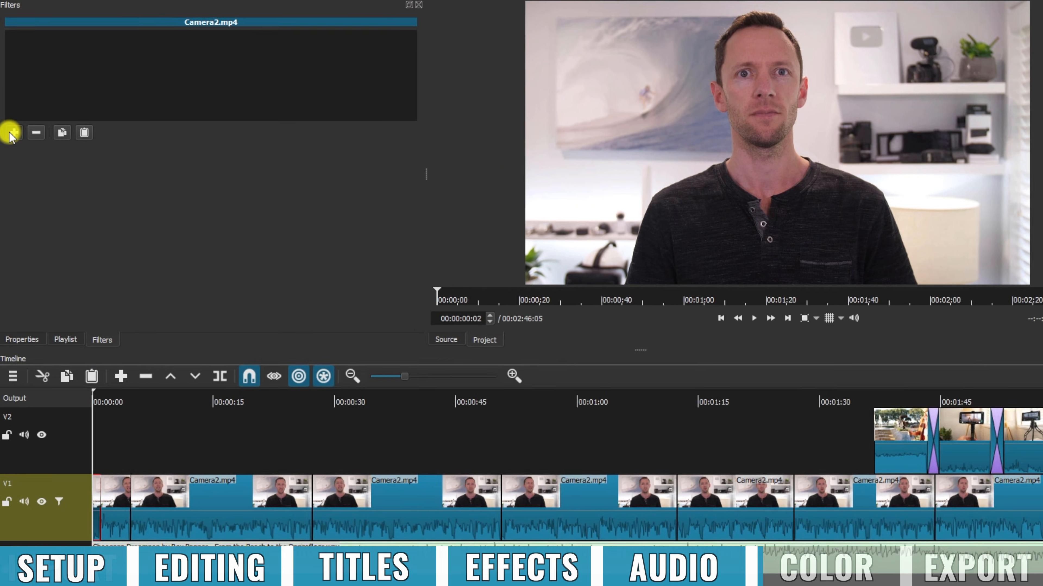
pyautogui.click(12, 132)
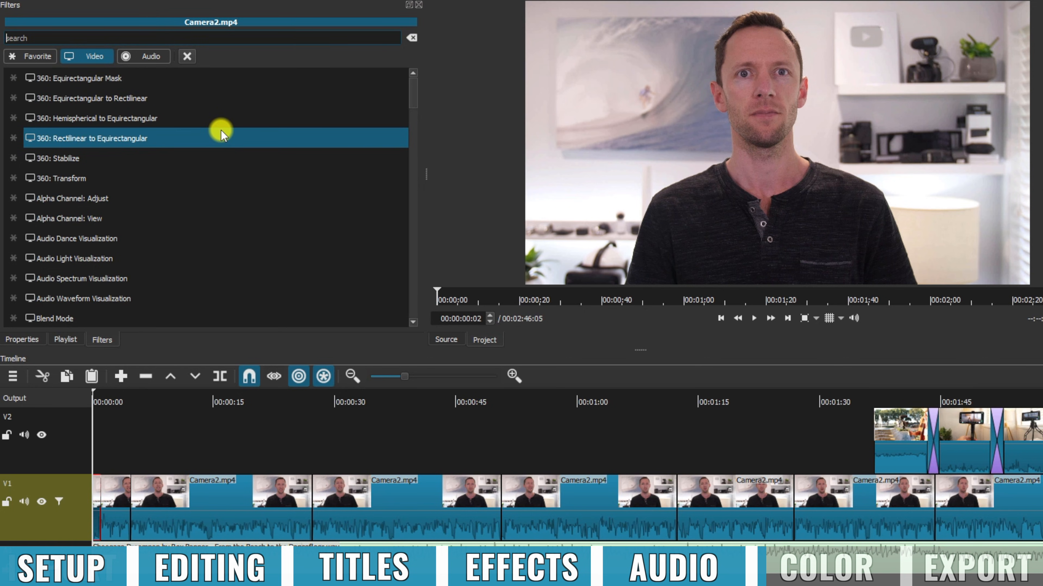
pyautogui.write('BR')
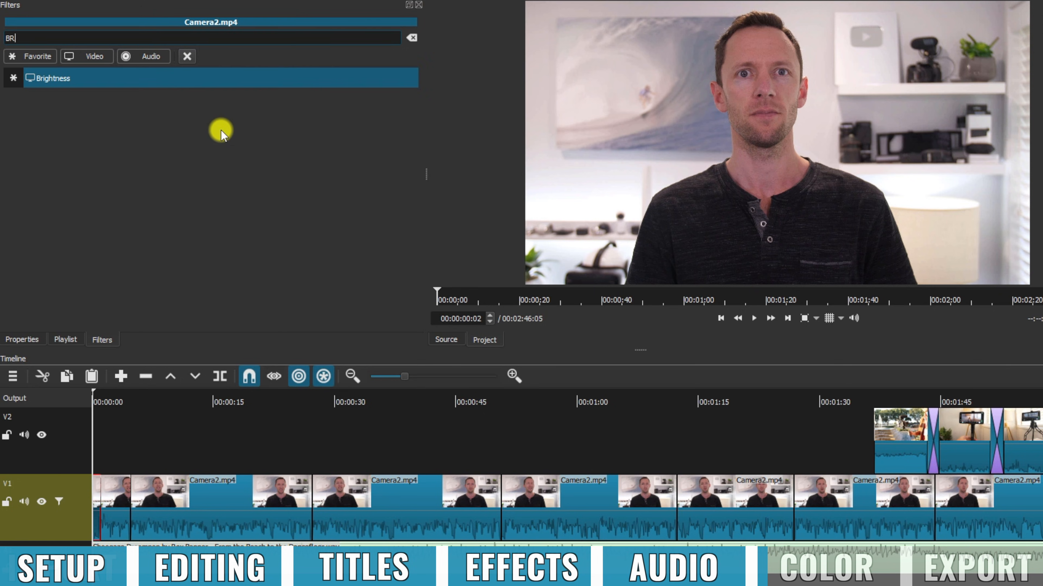
pyautogui.click(53, 80)
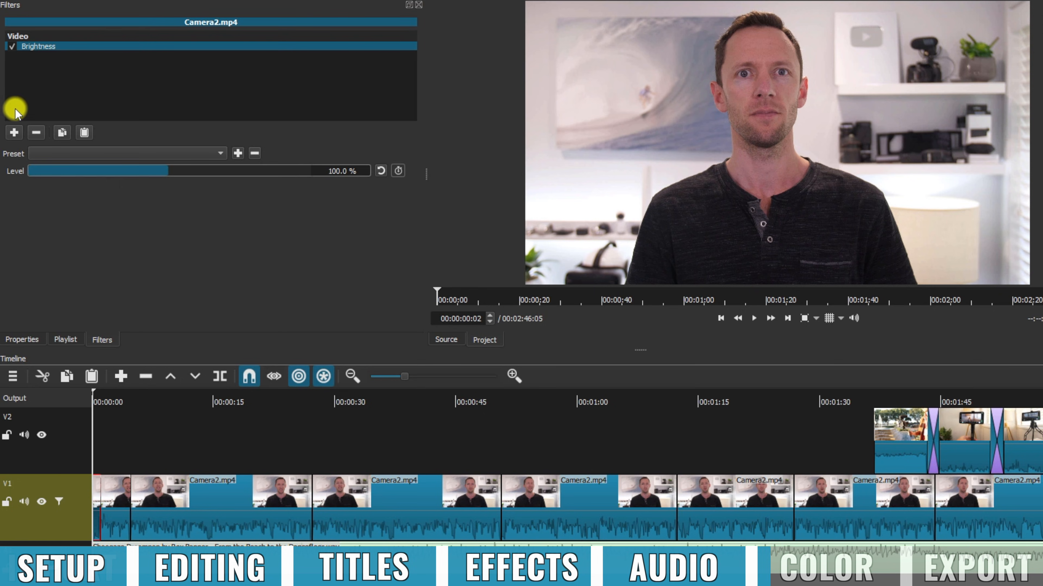
# Step: Add White Balance and Color Grading filters to the first Camera2.mp4 clip
pyautogui.click(14, 132)
pyautogui.write('White')
pyautogui.click(58, 75)
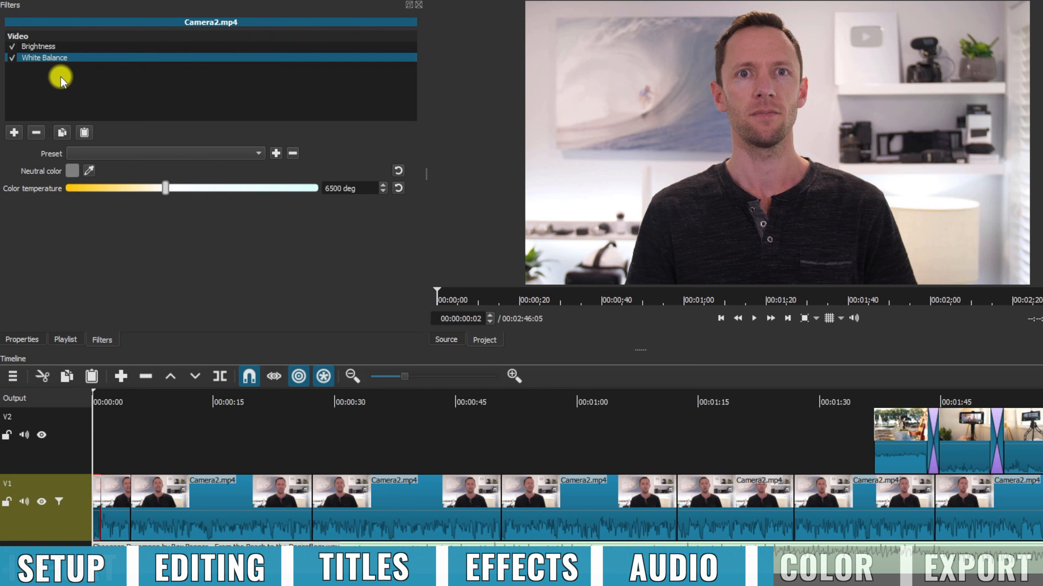
pyautogui.click(14, 132)
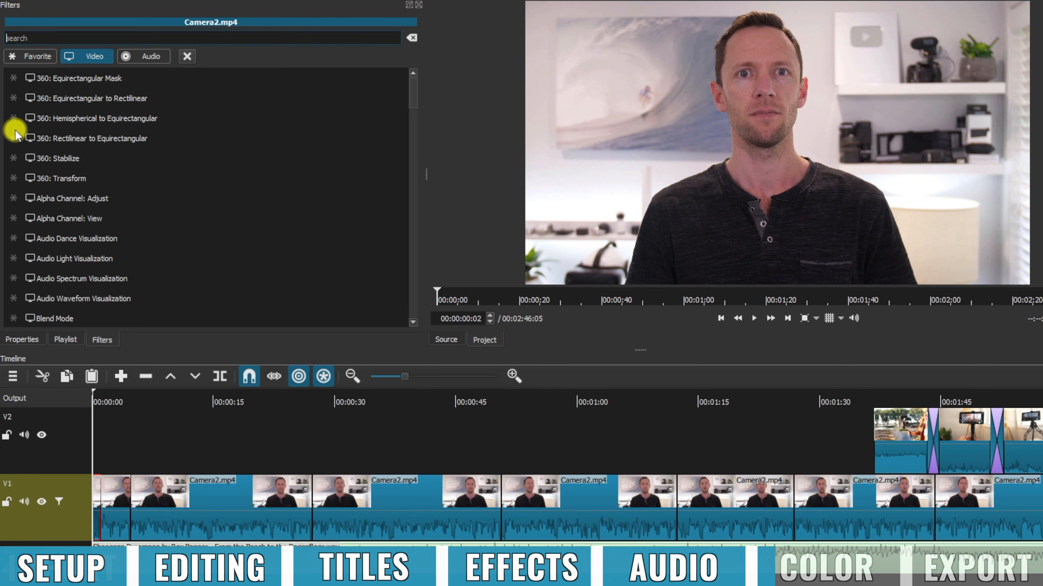
pyautogui.write('COL')
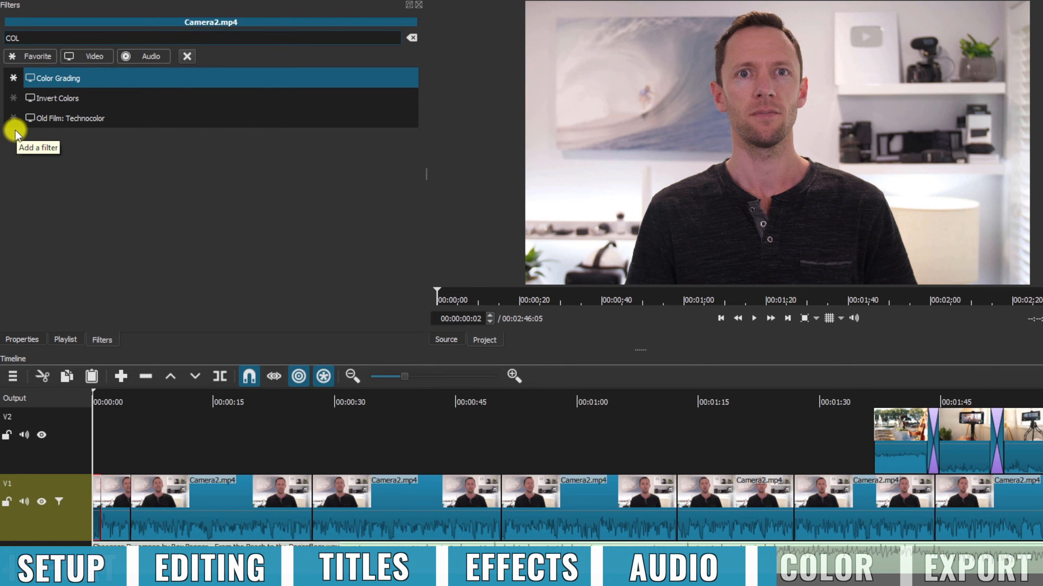
pyautogui.click(33, 77)
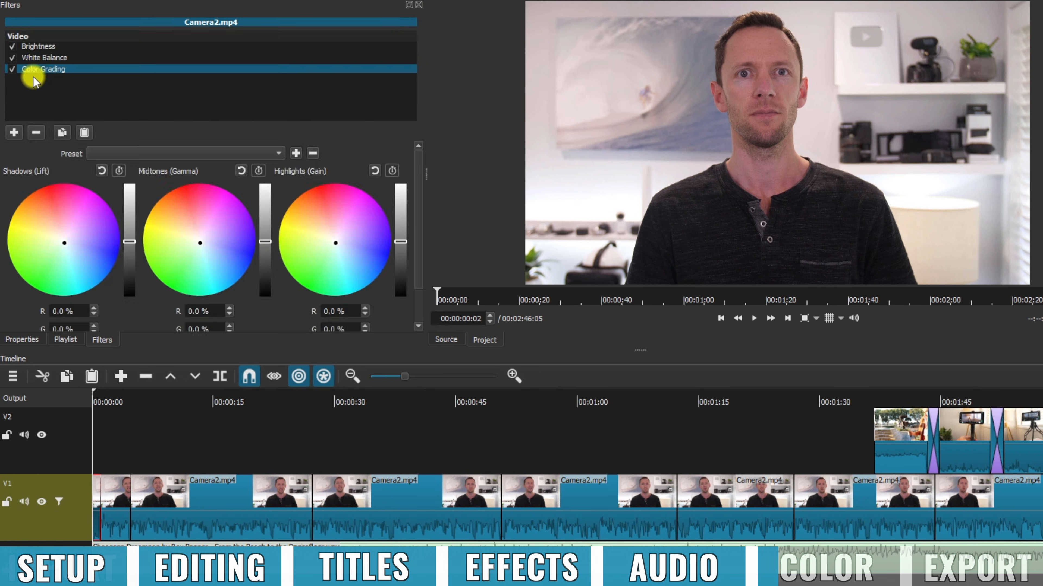
# Step: Raise the Brightness level to 112.9 % and set the White Balance color temperature to 6054 deg on the first Camera2.mp4 clip
pyautogui.click(23, 47)
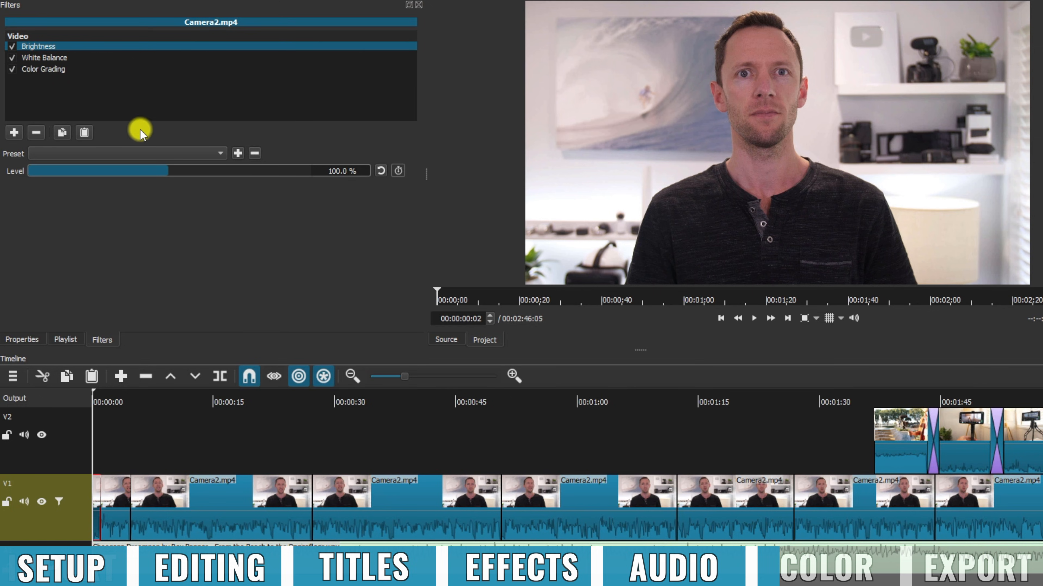
pyautogui.moveTo(165, 172); pyautogui.dragTo(180, 139)
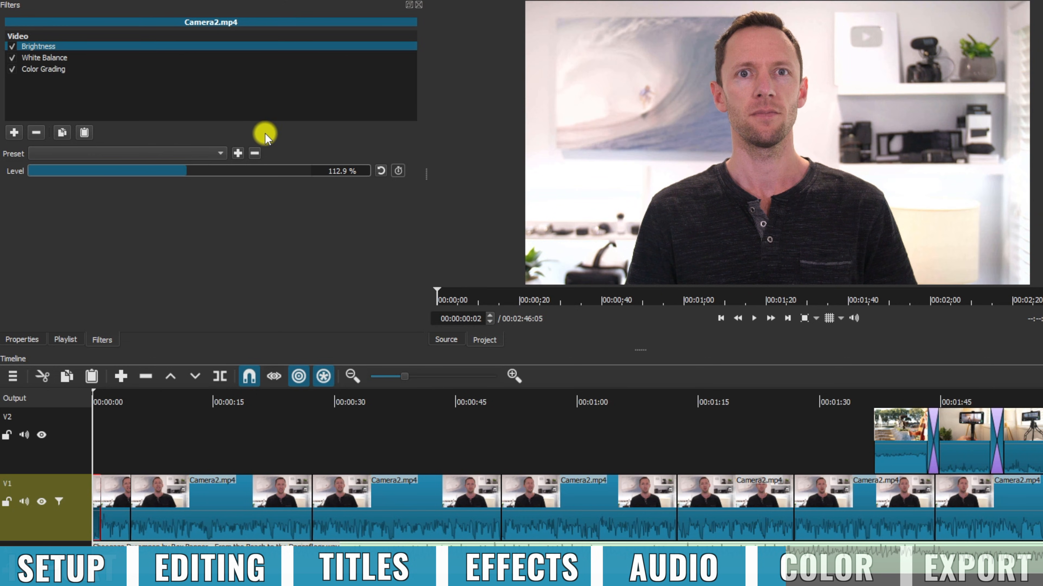
pyautogui.click(66, 58)
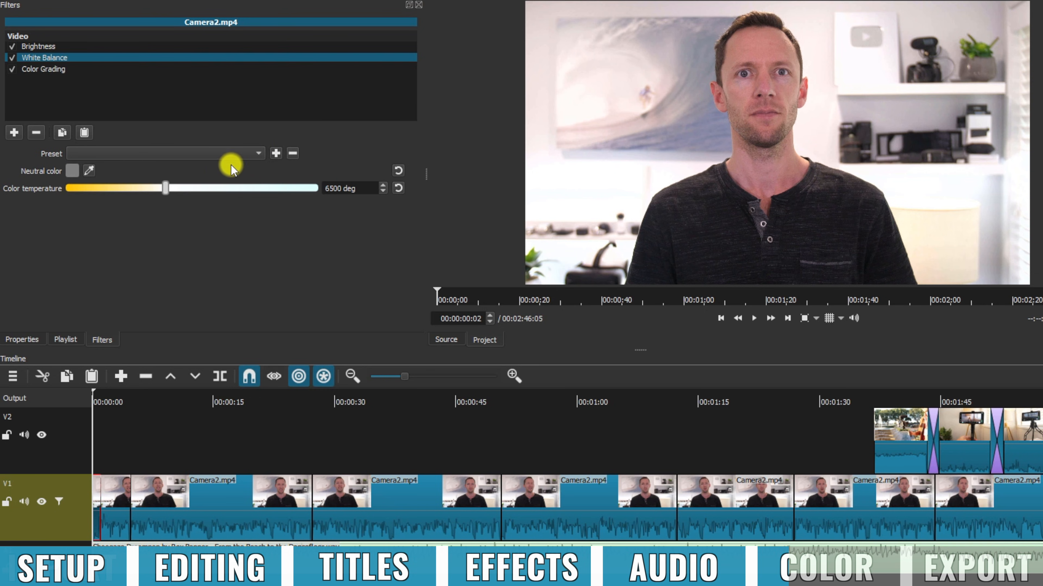
pyautogui.moveTo(164, 189); pyautogui.dragTo(166, 189)
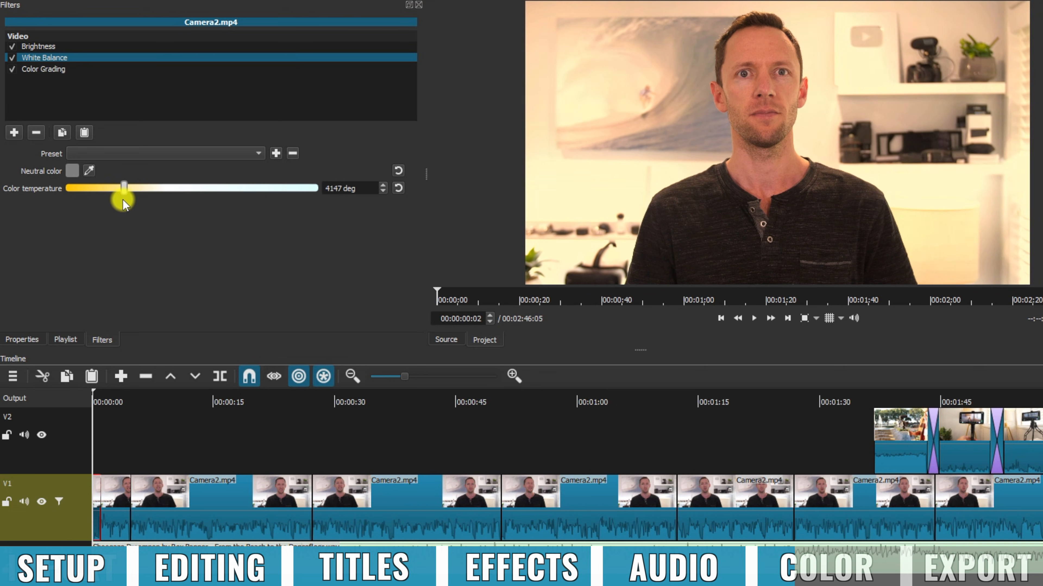
pyautogui.moveTo(112, 200); pyautogui.dragTo(135, 194)
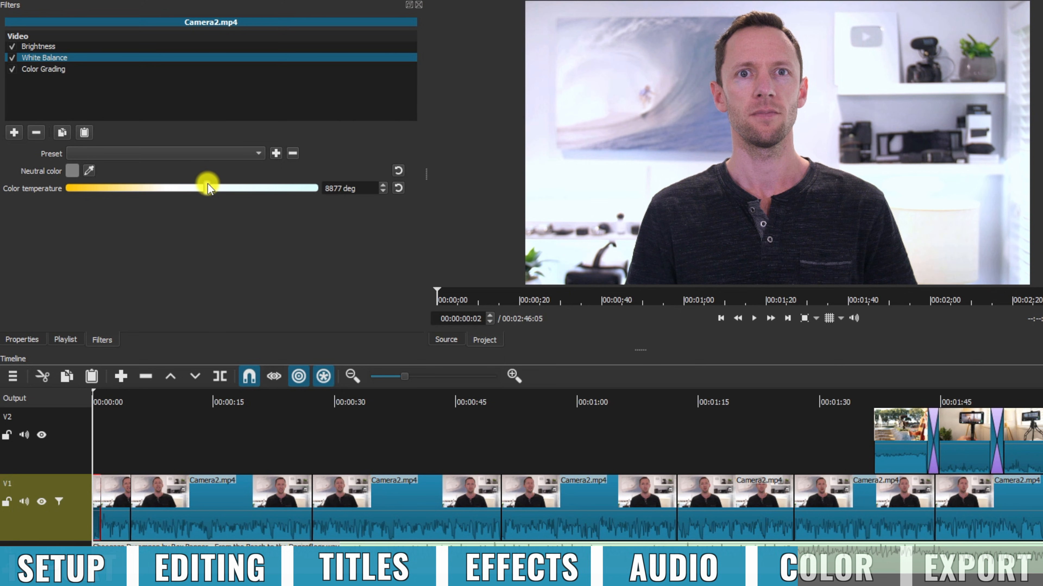
pyautogui.moveTo(212, 185); pyautogui.dragTo(221, 188)
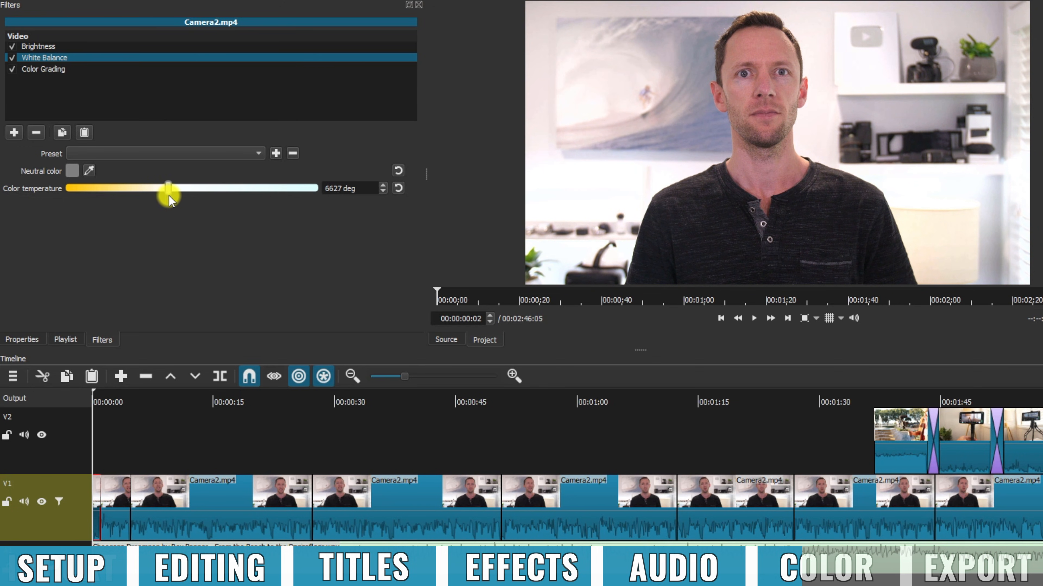
pyautogui.moveTo(166, 200)
pyautogui.mouseDown()
pyautogui.moveTo(176, 198)
pyautogui.moveTo(165, 198)
pyautogui.mouseUp()
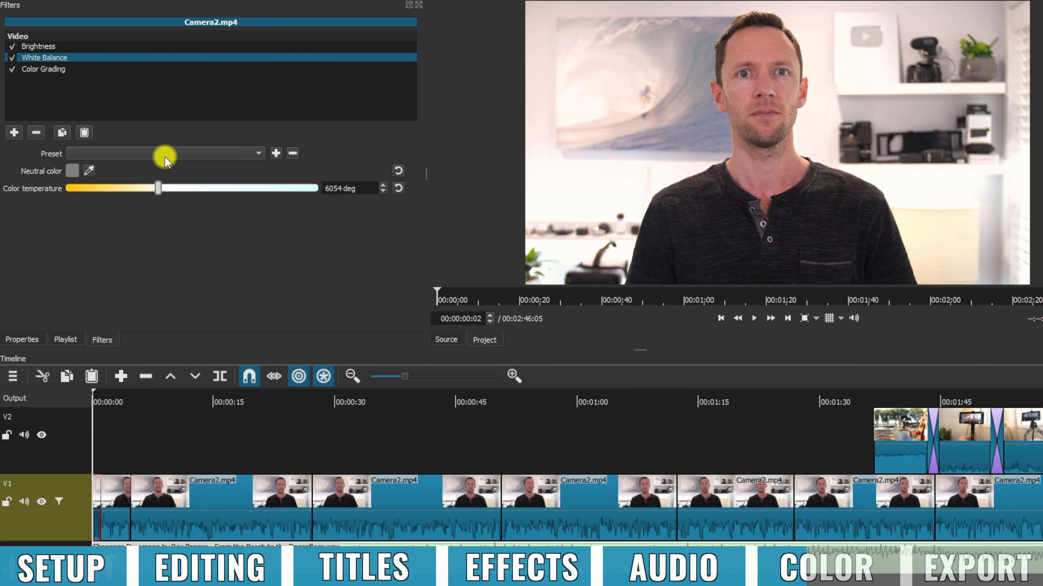
# Step: Adjust Color Grading to shadows R -5.5 %, G 1.8 %, midtones R 3.0 %, G -0.1 %, and highlights R and G 0.0 %
pyautogui.click(54, 69)
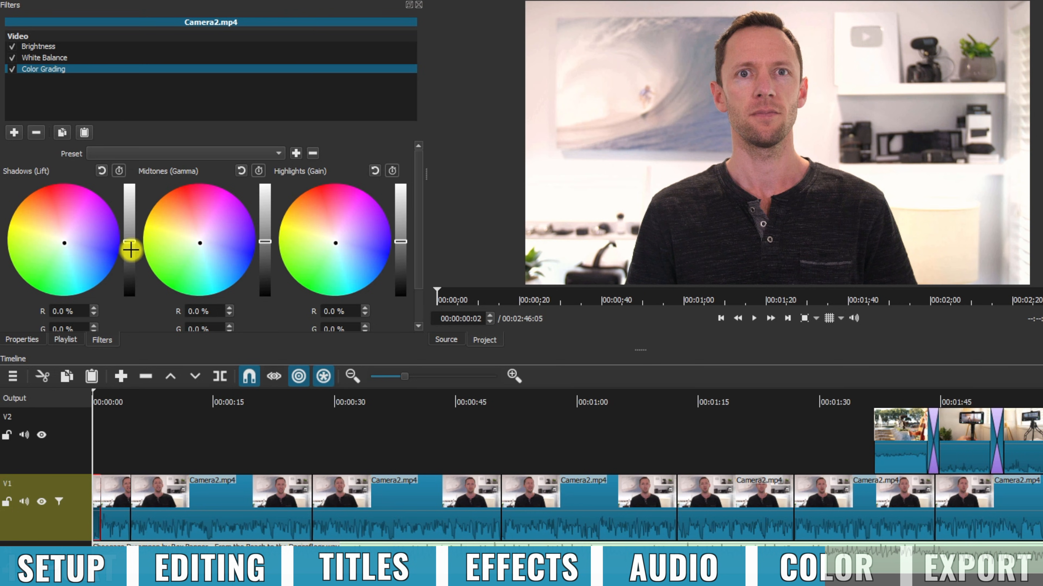
pyautogui.moveTo(129, 233)
pyautogui.mouseDown()
pyautogui.moveTo(139, 240)
pyautogui.moveTo(130, 223)
pyautogui.moveTo(129, 241)
pyautogui.mouseUp()
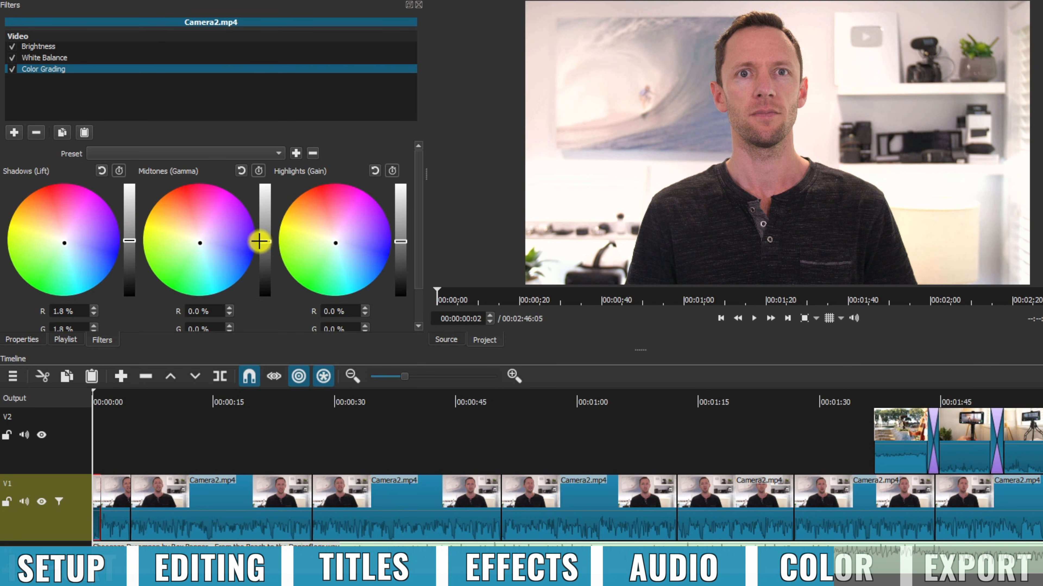
pyautogui.moveTo(265, 241); pyautogui.dragTo(265, 239)
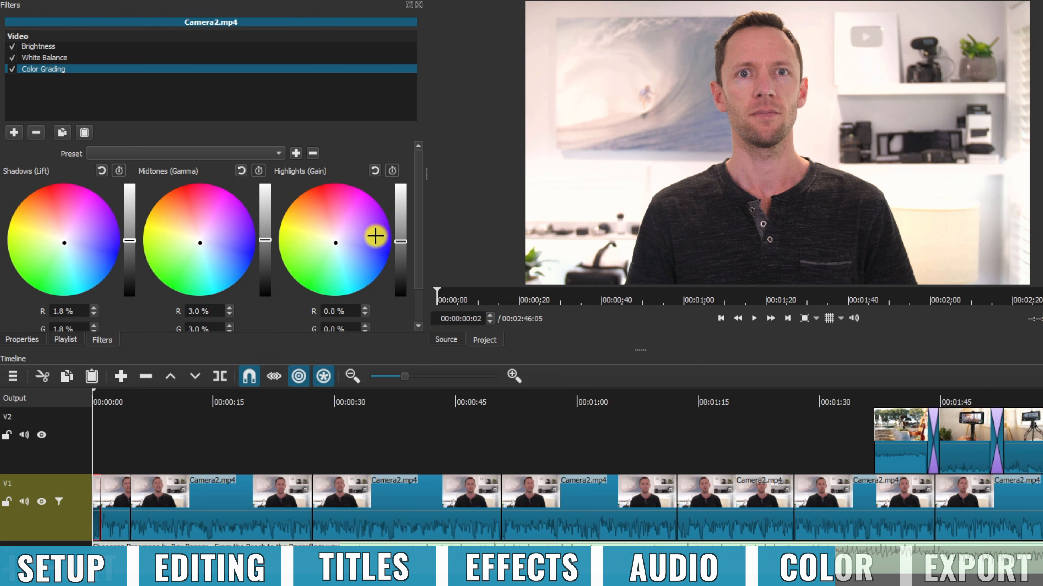
pyautogui.moveTo(401, 241)
pyautogui.mouseDown()
pyautogui.moveTo(401, 230)
pyautogui.moveTo(401, 241)
pyautogui.mouseUp()
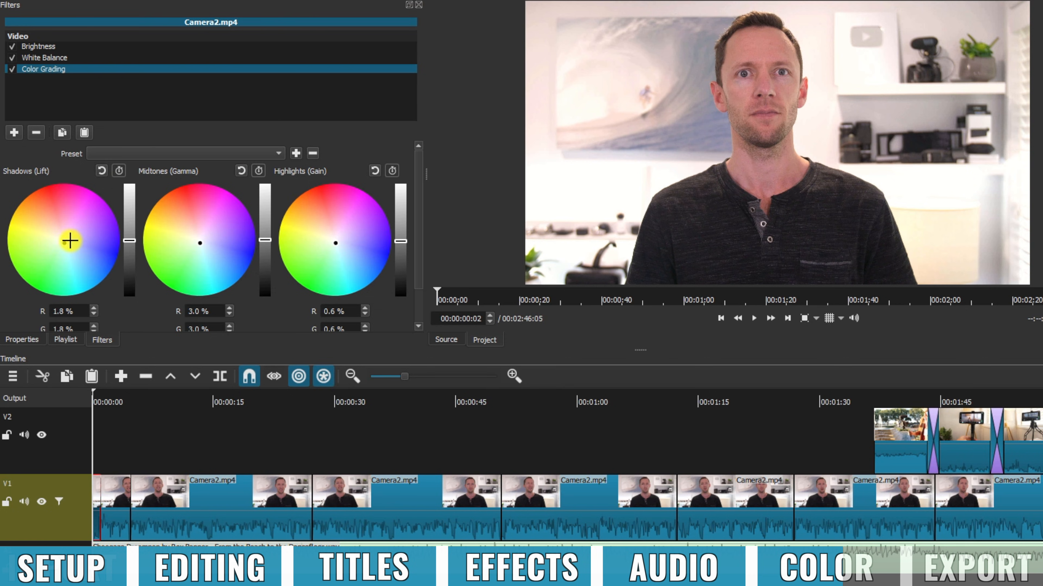
pyautogui.moveTo(63, 244)
pyautogui.mouseDown()
pyautogui.moveTo(43, 254)
pyautogui.moveTo(80, 221)
pyautogui.moveTo(58, 248)
pyautogui.moveTo(68, 243)
pyautogui.mouseUp()
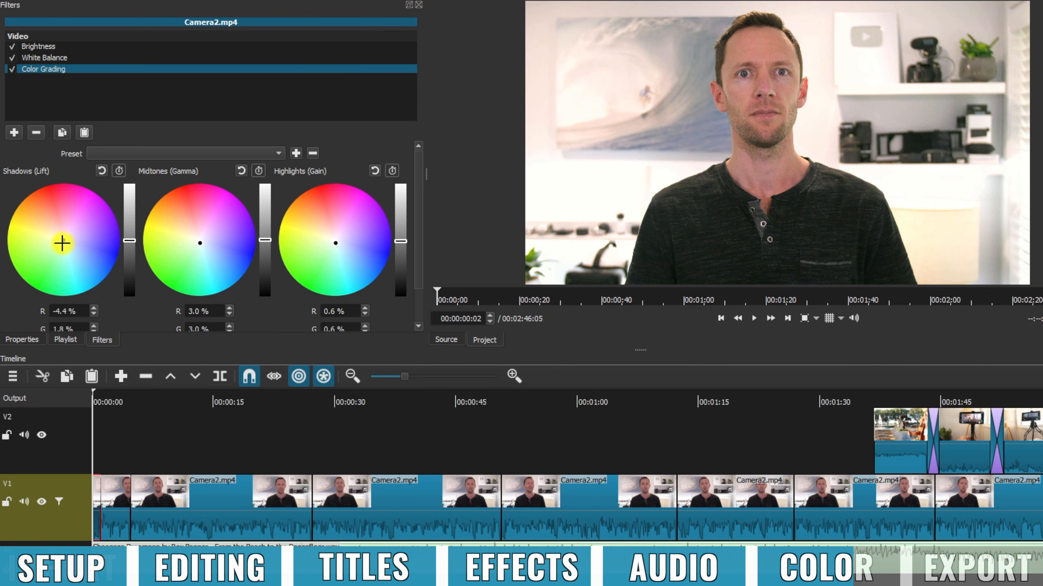
pyautogui.moveTo(62, 244); pyautogui.dragTo(58, 240)
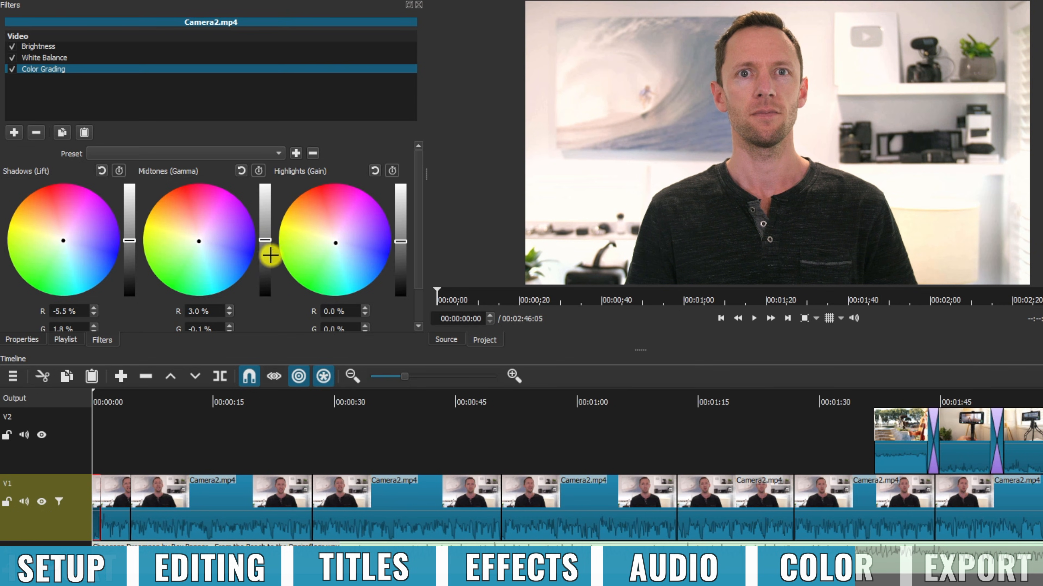
# Step: Add a Saturation filter to the same Camera2.mp4 clip and set its level to 127 %
pyautogui.click(12, 132)
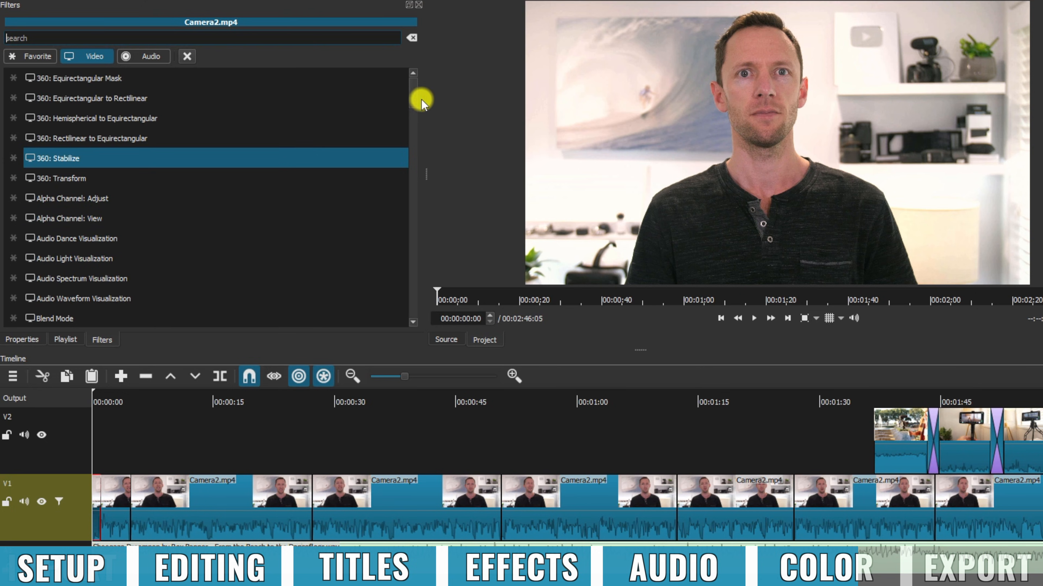
pyautogui.write('SAT')
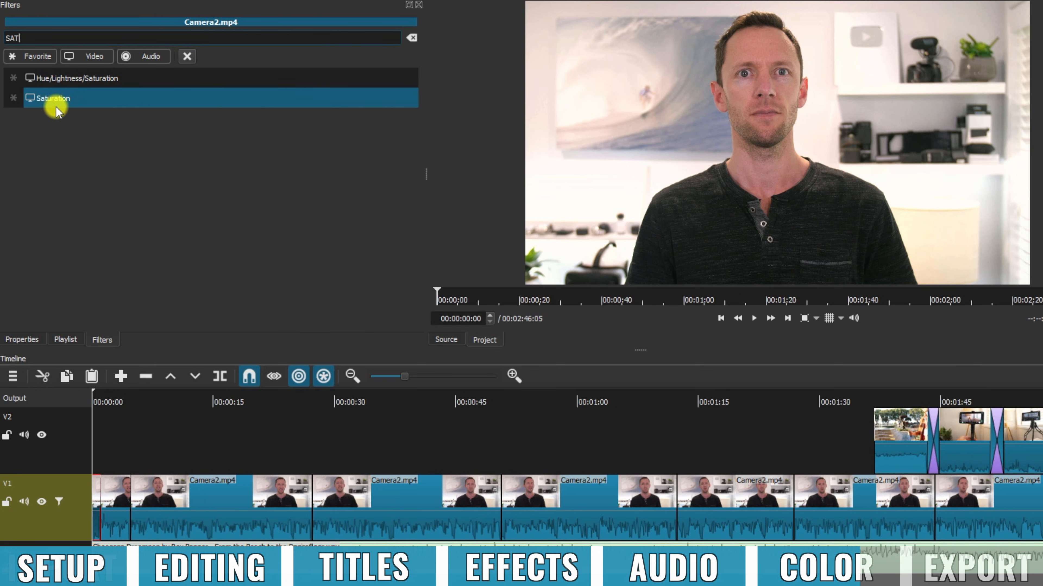
pyautogui.click(57, 103)
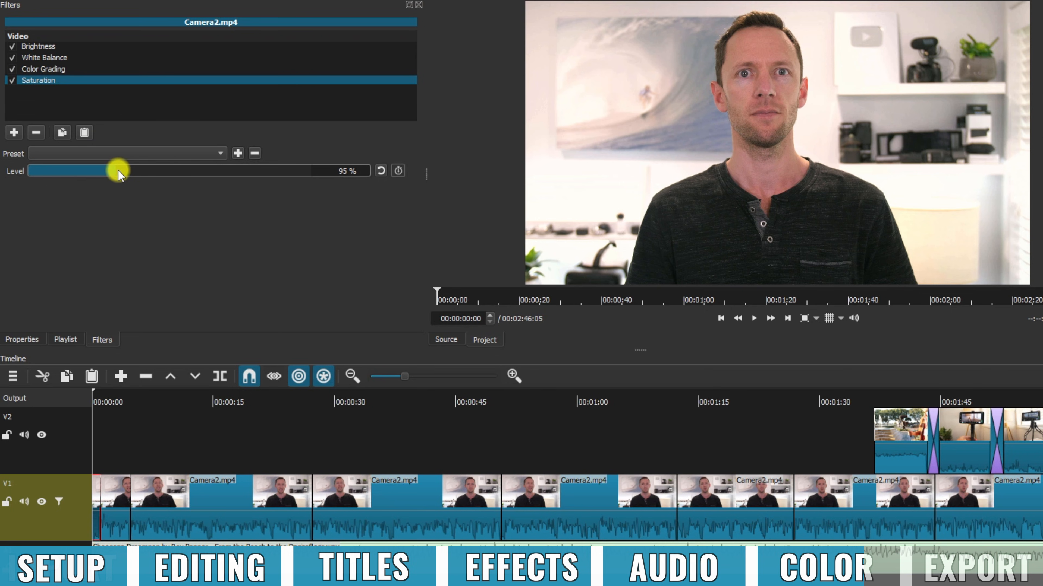
pyautogui.moveTo(58, 180); pyautogui.dragTo(143, 179)
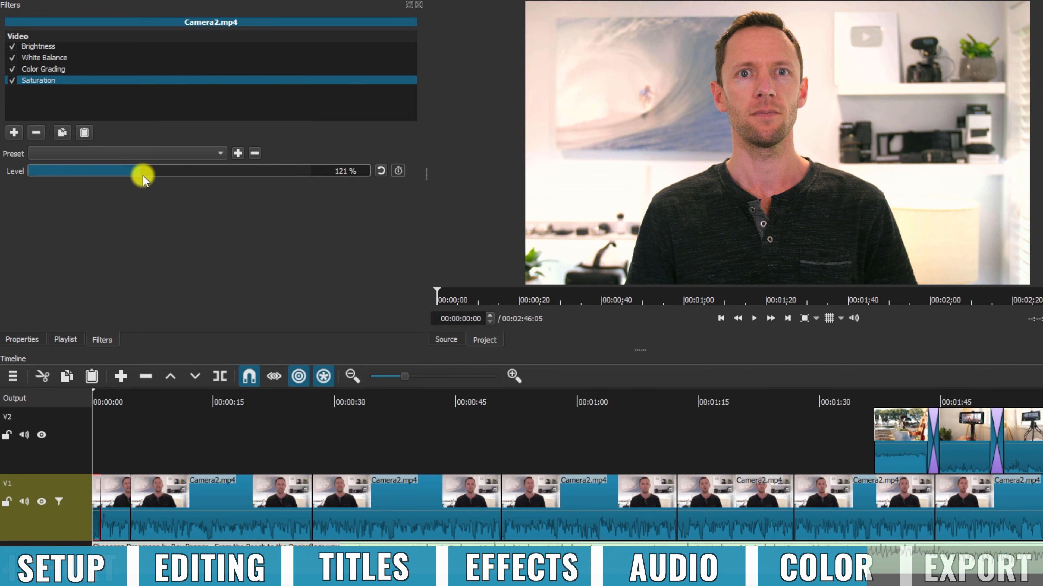
pyautogui.moveTo(205, 172); pyautogui.dragTo(145, 181)
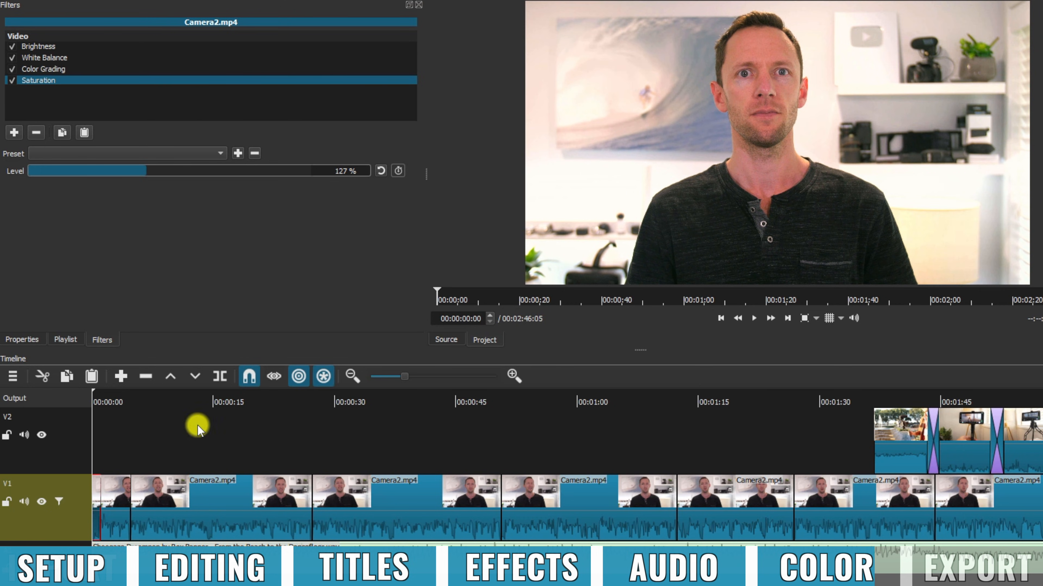
# Step: Preview the grade over the timeline's first moments and review the clip's Brightness, White Balance, Color Grading and Saturation filters
pyautogui.click(97, 390)
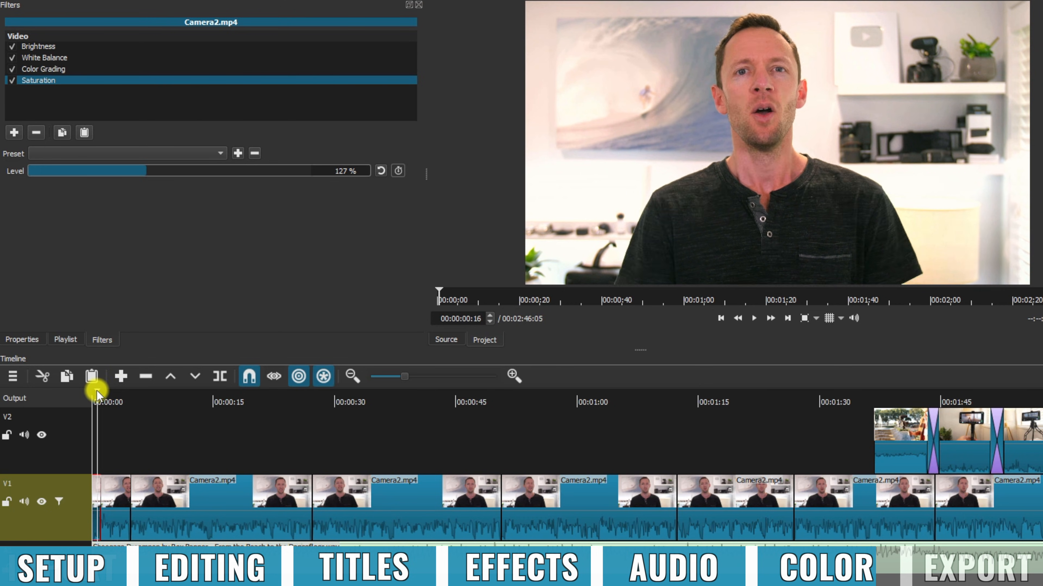
pyautogui.moveTo(90, 391)
pyautogui.mouseDown()
pyautogui.moveTo(128, 394)
pyautogui.moveTo(98, 397)
pyautogui.mouseUp()
pyautogui.moveTo(96, 400); pyautogui.dragTo(81, 401)
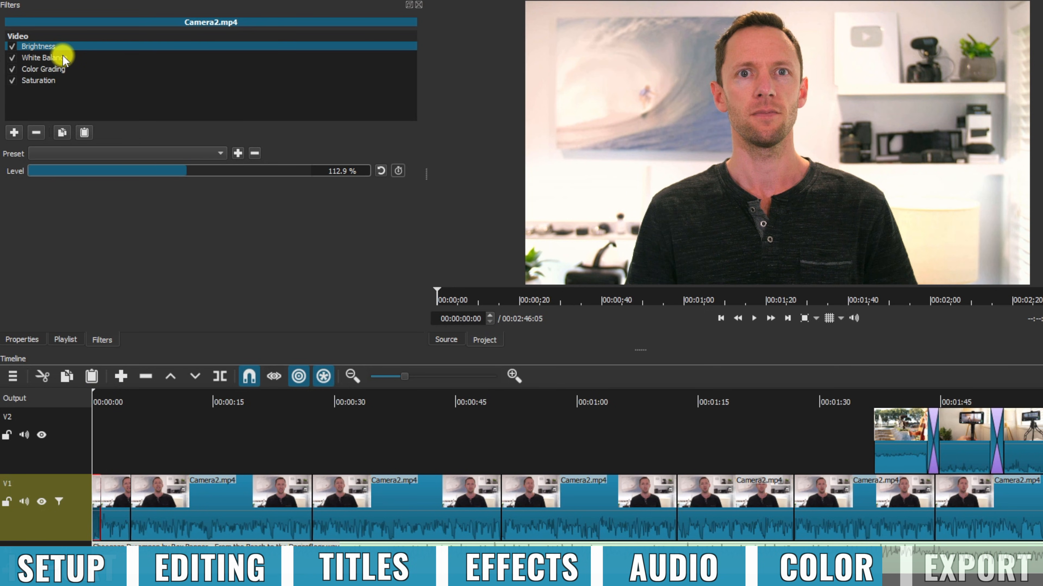
pyautogui.click(63, 57)
pyautogui.click(61, 69)
pyautogui.click(82, 80)
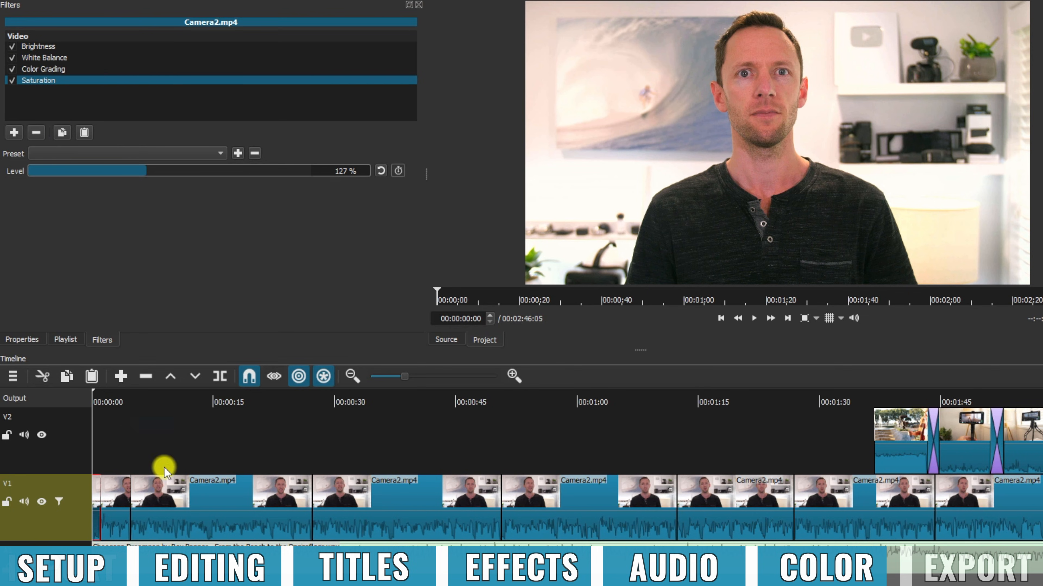
# Step: Copy the first clip's color filters onto the second Camera2.mp4 clip and the next four clips on V1
pyautogui.click(112, 482)
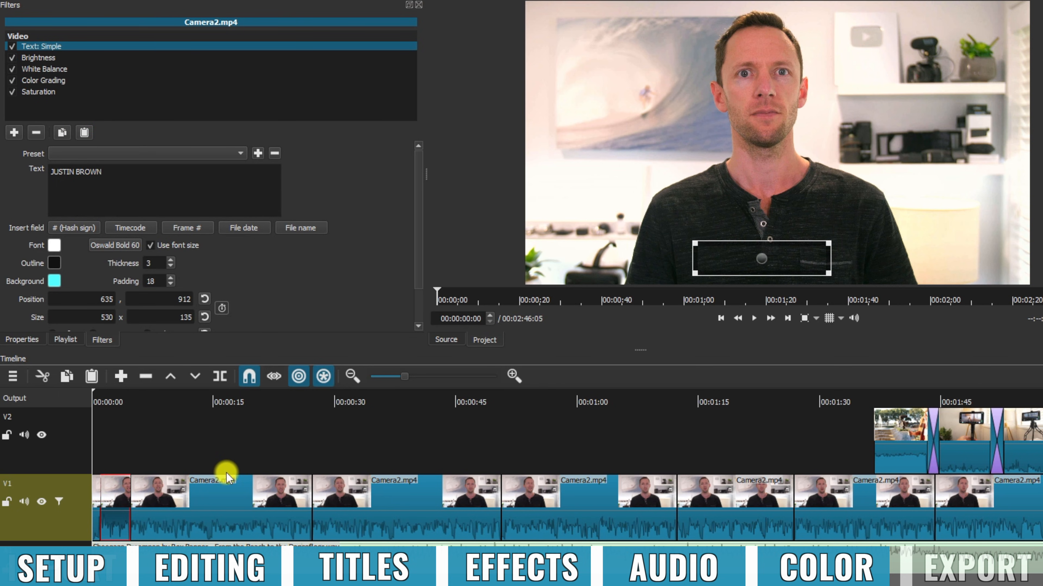
pyautogui.click(180, 489)
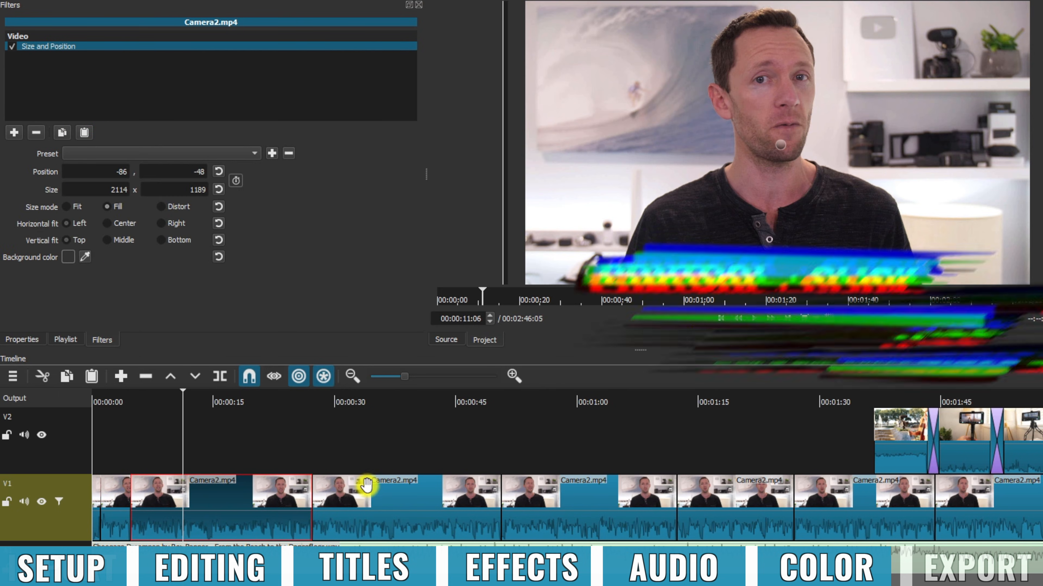
pyautogui.keyDown('ctrl'); pyautogui.click(365, 485); pyautogui.keyUp('ctrl')
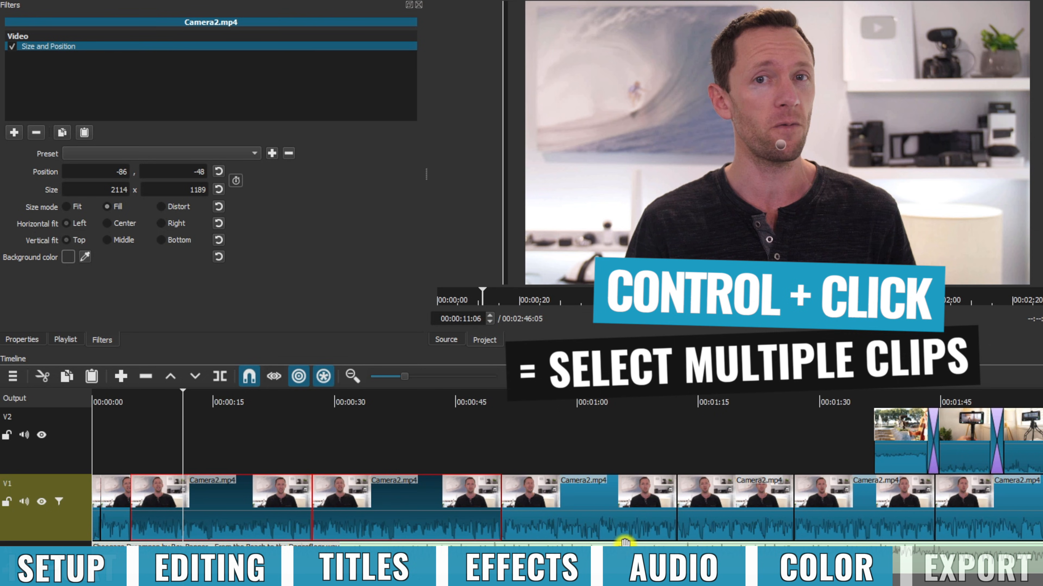
pyautogui.keyDown('ctrl'); pyautogui.click(623, 491); pyautogui.keyUp('ctrl')
pyautogui.keyDown('ctrl'); pyautogui.click(740, 493); pyautogui.keyUp('ctrl')
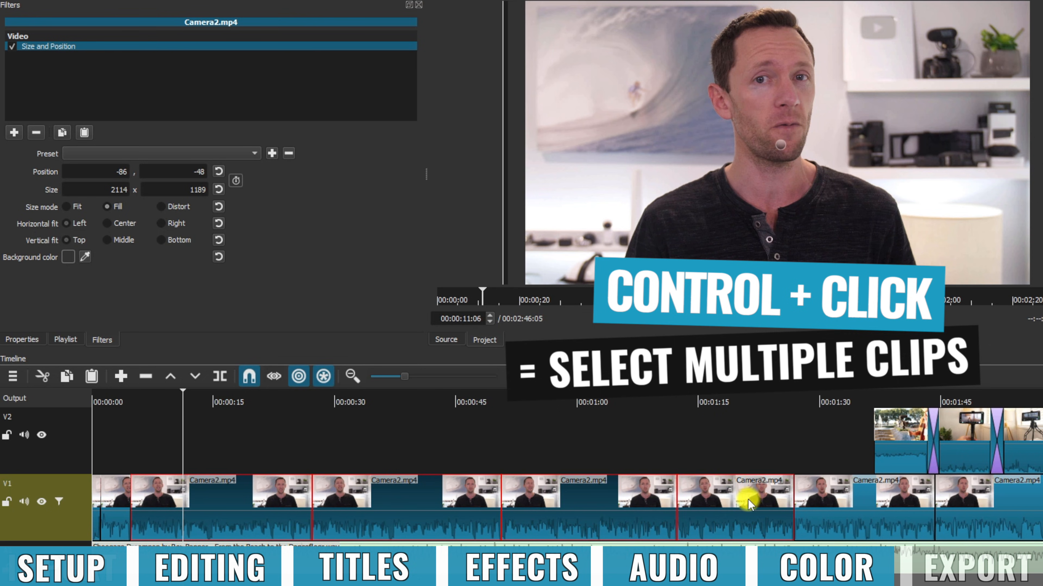
pyautogui.click(84, 132)
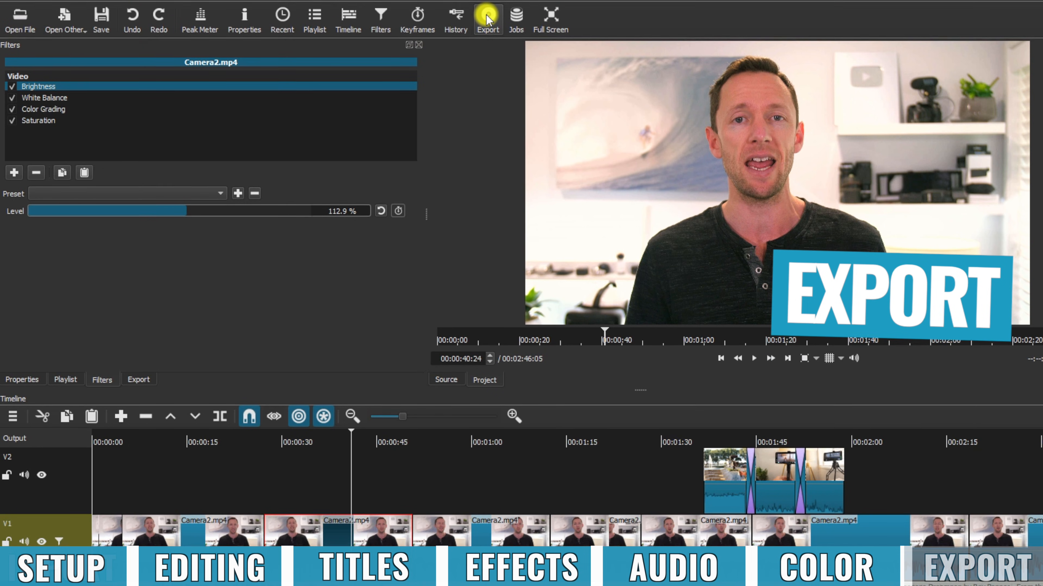
# Step: Review the advanced export settings and export the timeline with the Default preset as an mp4 in the Videos folder, keeping the suggested file name
pyautogui.click(486, 17)
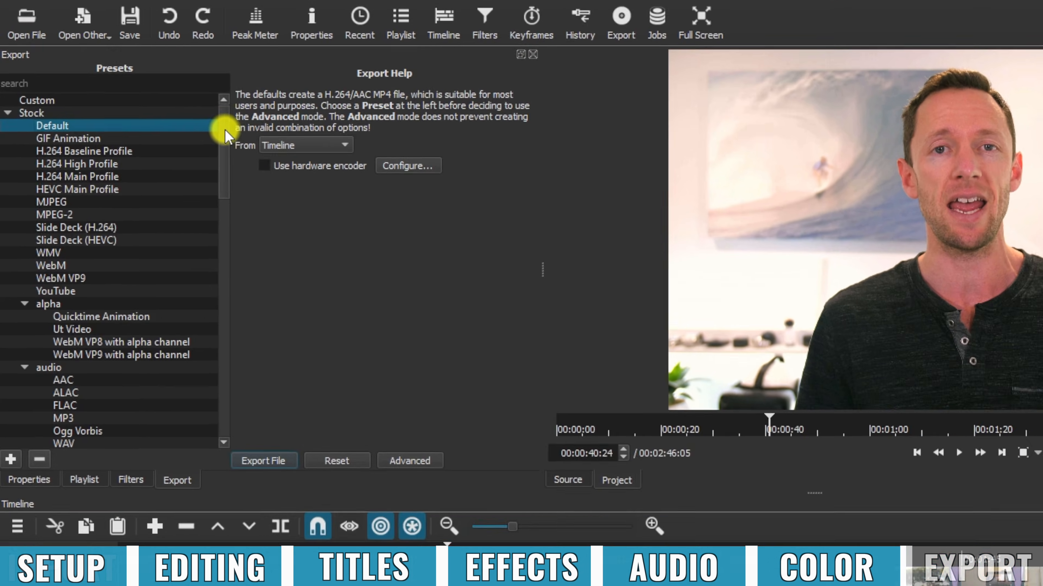
pyautogui.moveTo(173, 109); pyautogui.dragTo(171, 131)
pyautogui.moveTo(251, 186); pyautogui.dragTo(277, 111)
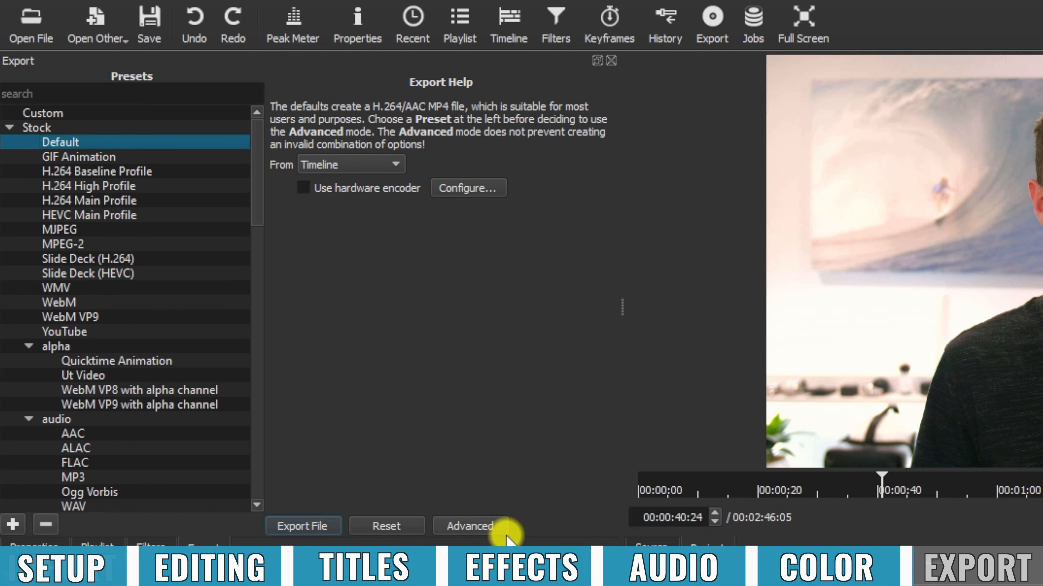
pyautogui.click(473, 527)
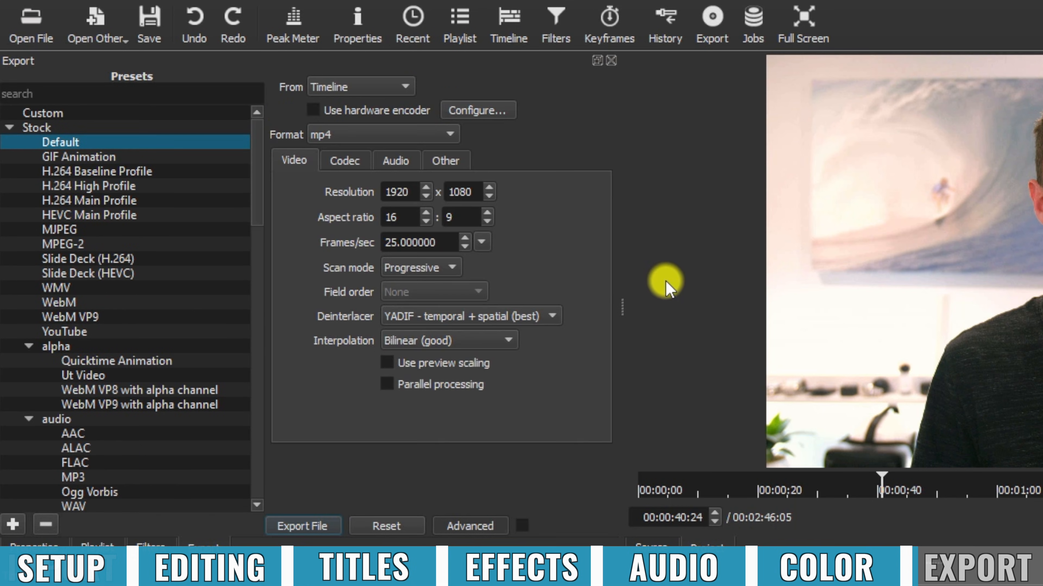
pyautogui.click(494, 524)
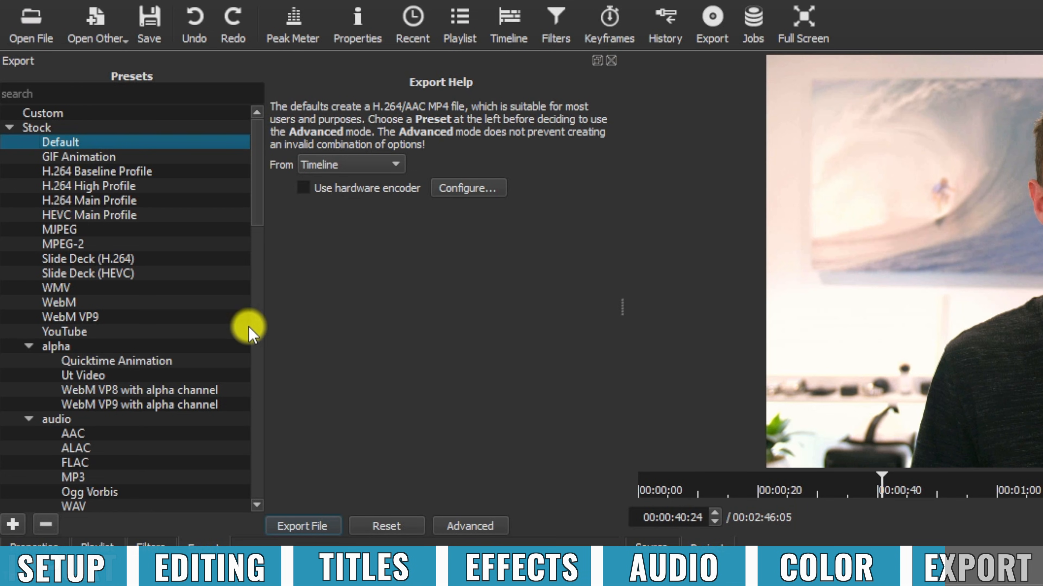
pyautogui.click(306, 527)
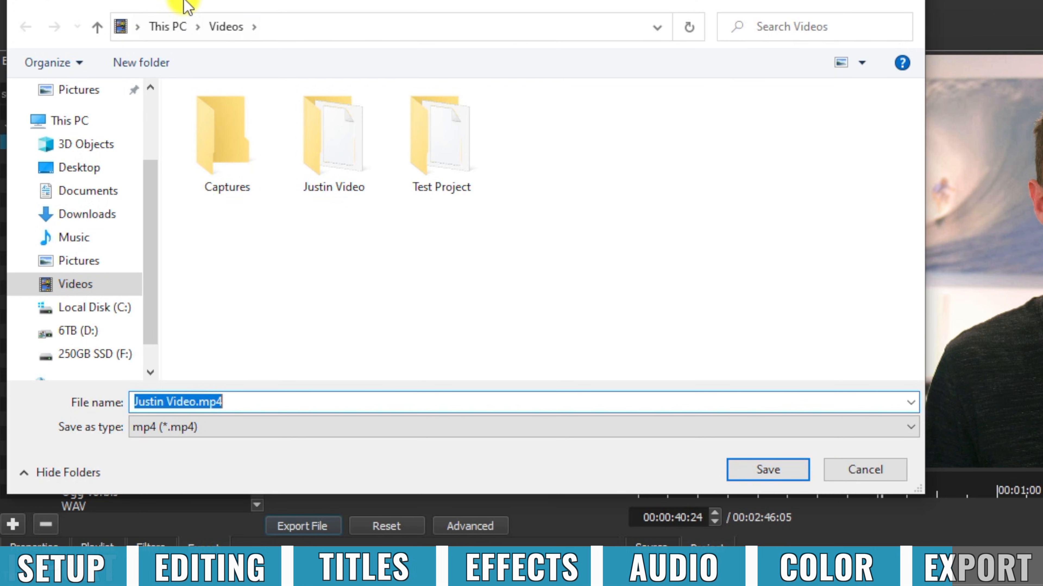
pyautogui.click(742, 472)
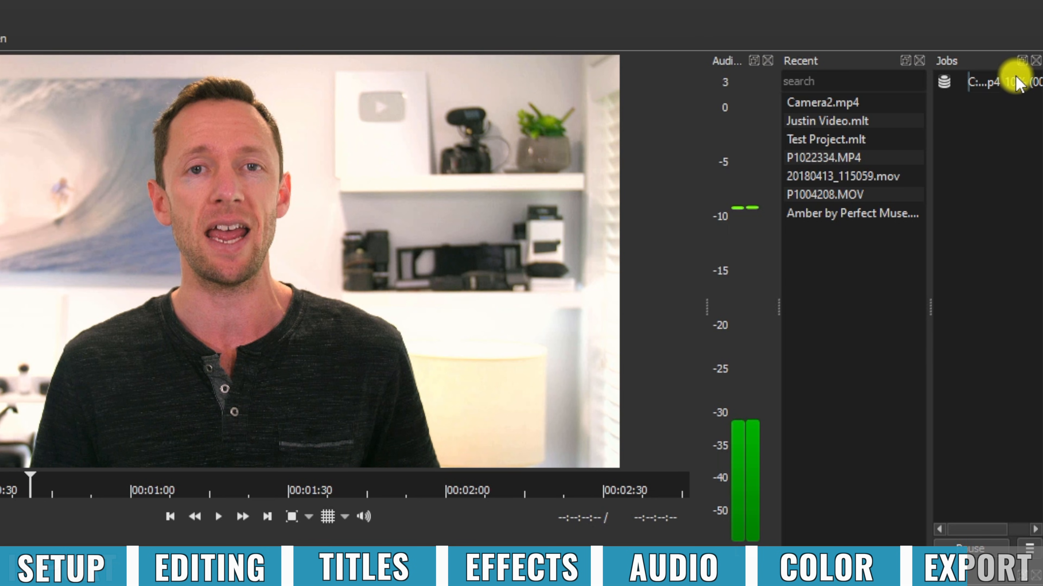
# Step: Detach the Jobs list into a floating window and widen it to read the export job's full path and progress
pyautogui.click(1022, 60)
pyautogui.moveTo(997, 35); pyautogui.dragTo(768, 55)
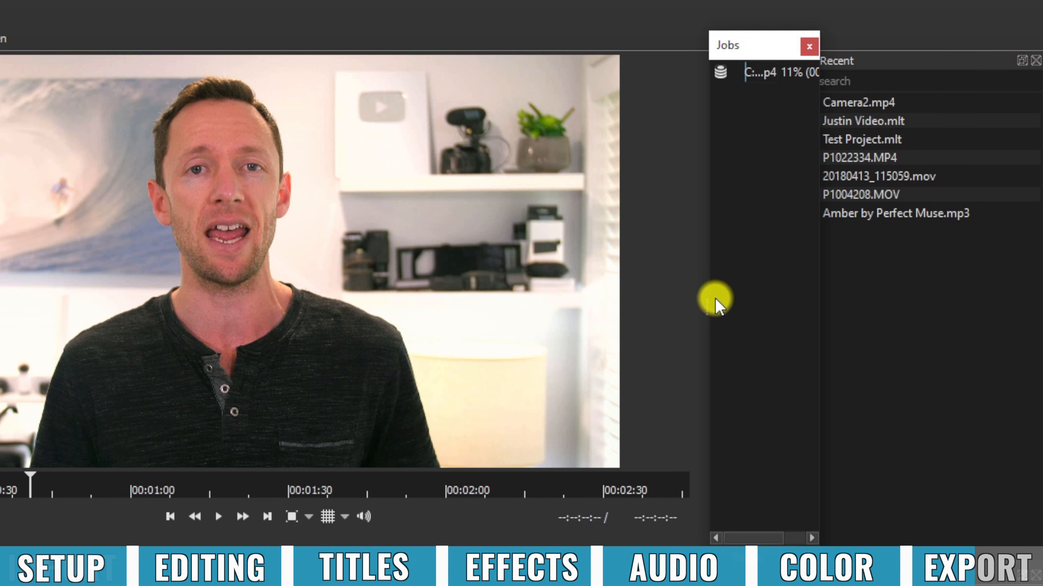
pyautogui.moveTo(708, 301); pyautogui.dragTo(281, 329)
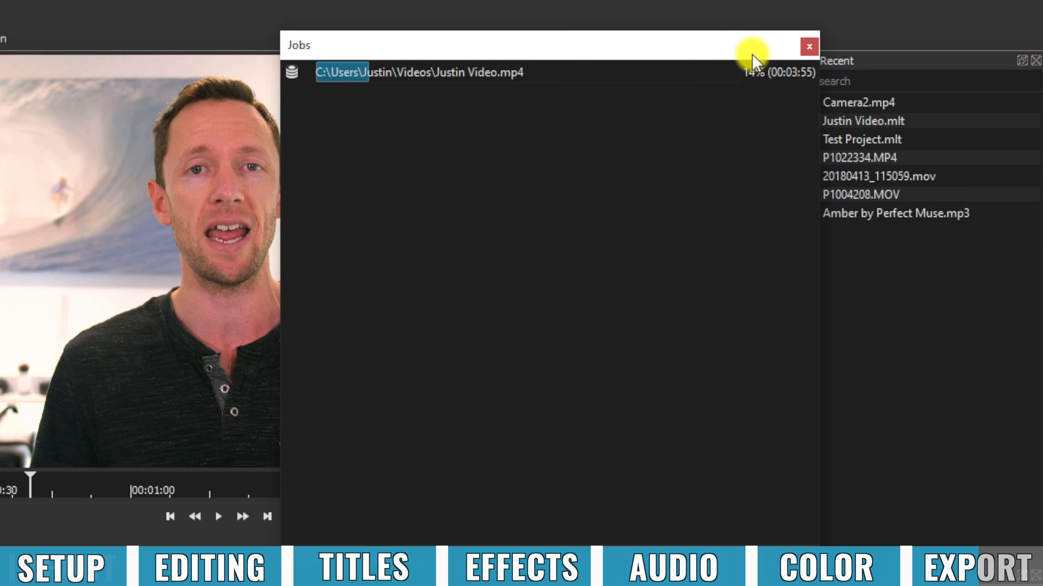